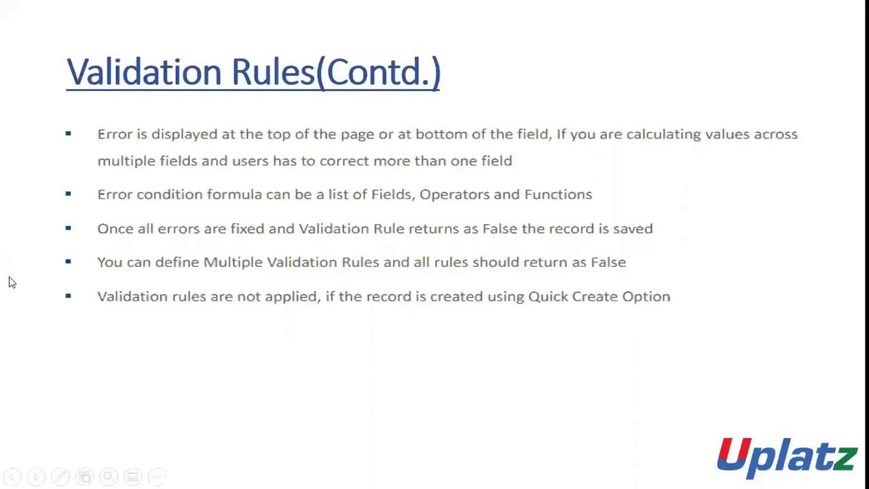
# - Switch to Chrome and log in to Salesforce with the prefilled credentials
pyautogui.press('super')
pyautogui.click(197, 475)
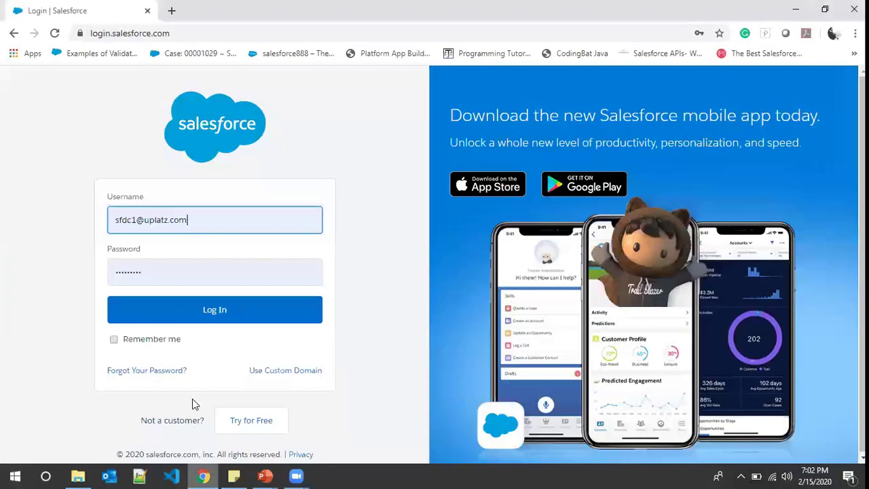
pyautogui.click(189, 308)
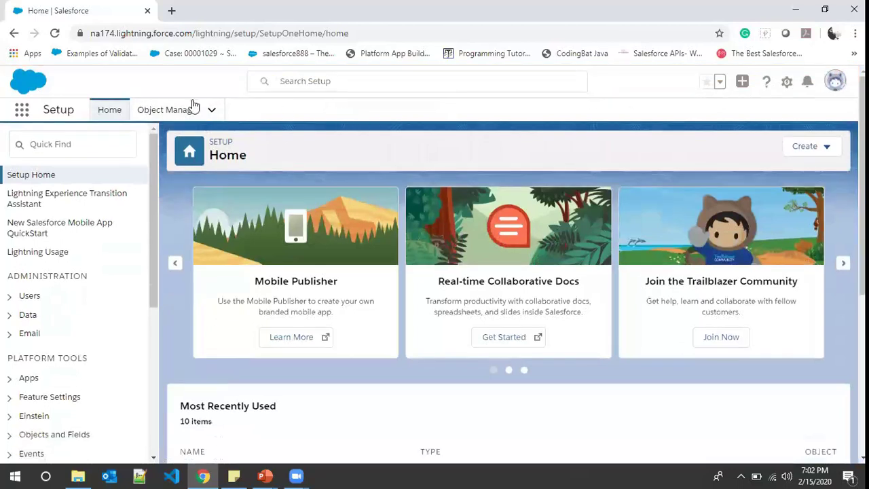
# - Find the Student object in Object Manager and open its details
pyautogui.click(190, 109)
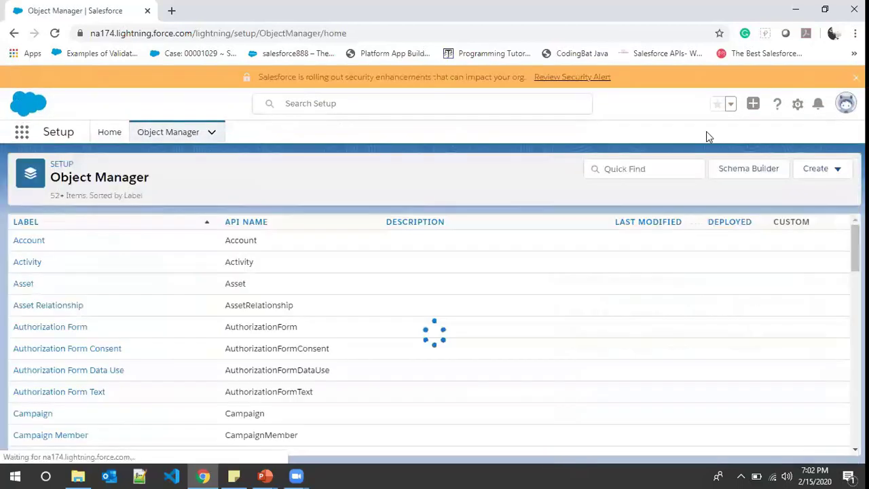
pyautogui.click(672, 163)
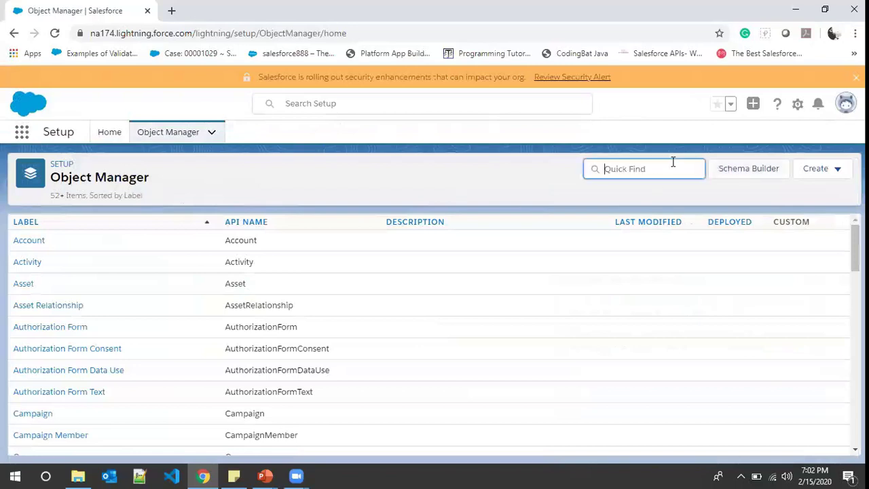
pyautogui.write('Student')
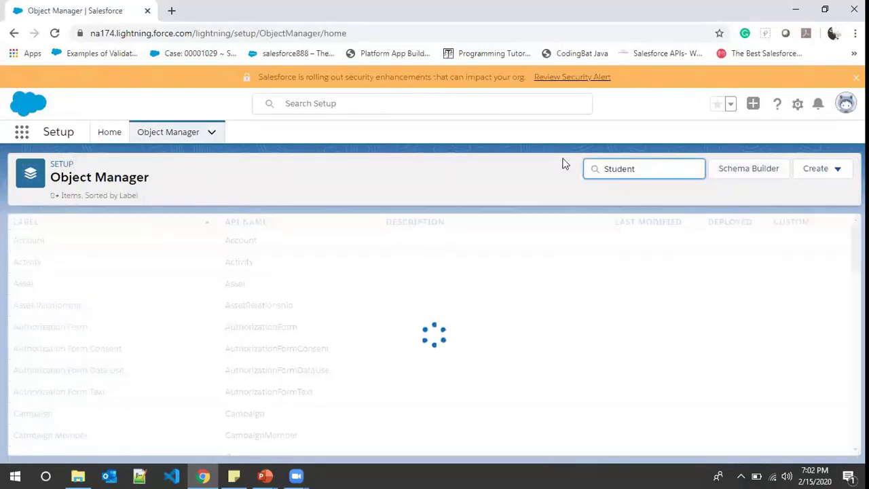
pyautogui.click(24, 246)
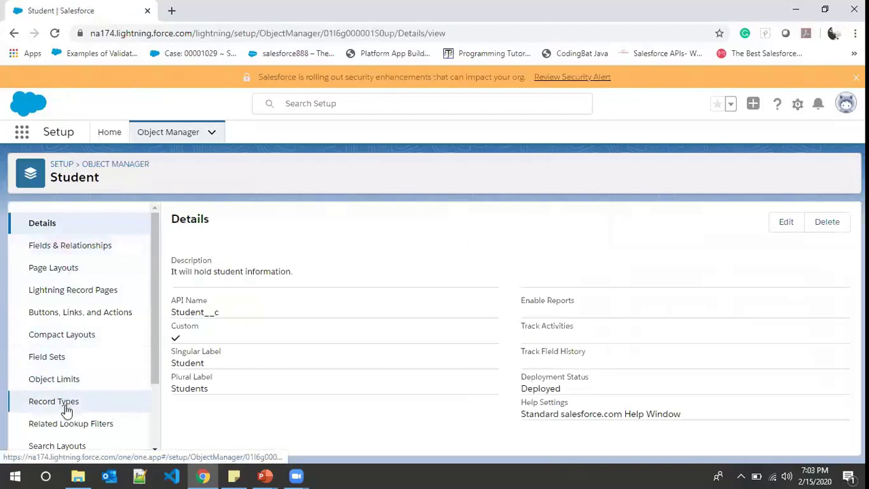
# - Start a new validation rule for the Student object
pyautogui.scroll(-2, 66, 411)
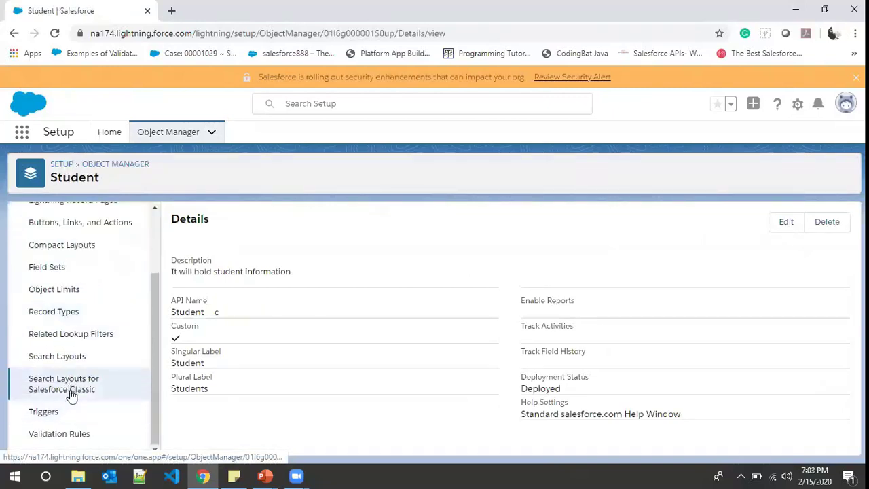
pyautogui.click(81, 433)
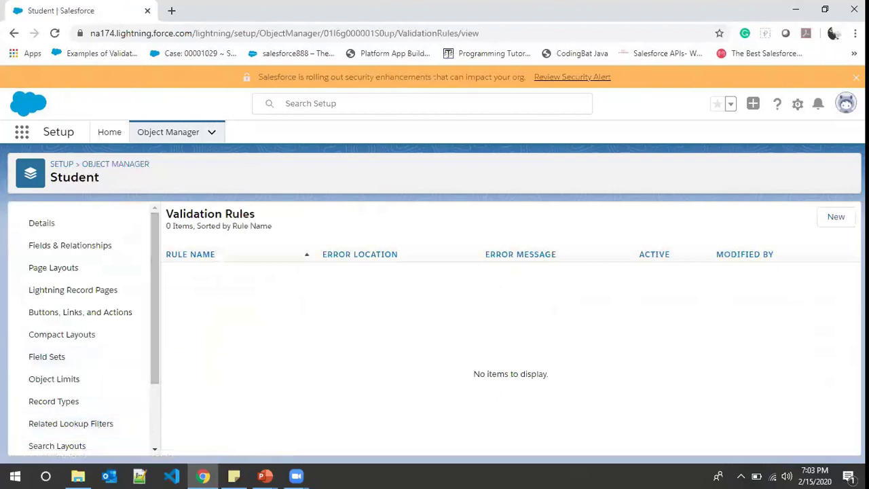
pyautogui.click(835, 218)
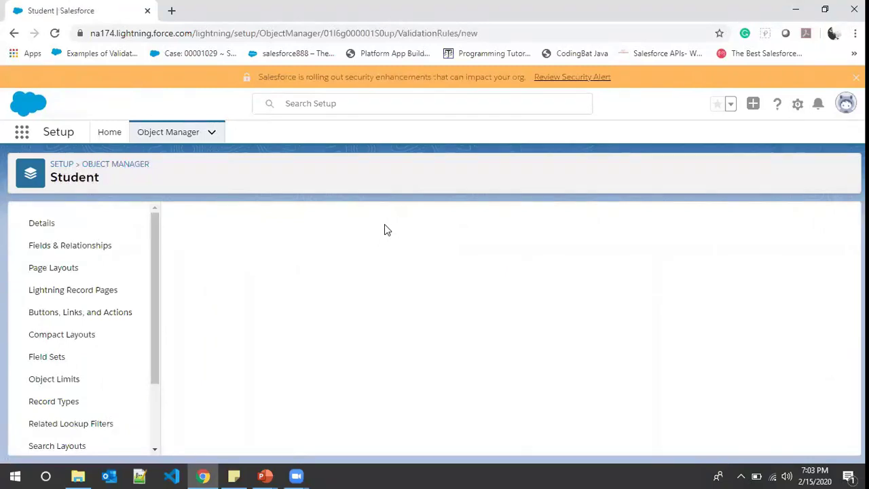
# - Examine the error condition formula, function list and error message sections of the new validation rule form
pyautogui.scroll(-2, 384, 231)
pyautogui.scroll(-1, 384, 229)
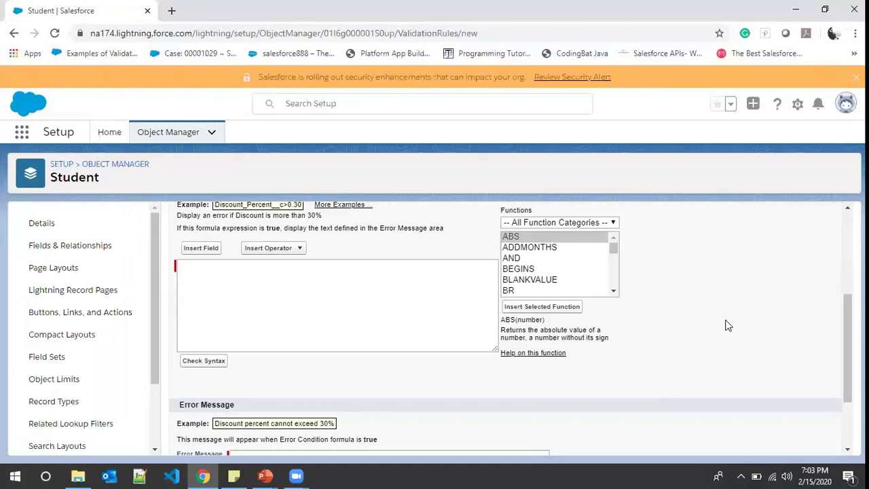
pyautogui.scroll(1, 726, 325)
pyautogui.scroll(-1, 722, 324)
pyautogui.click(231, 281)
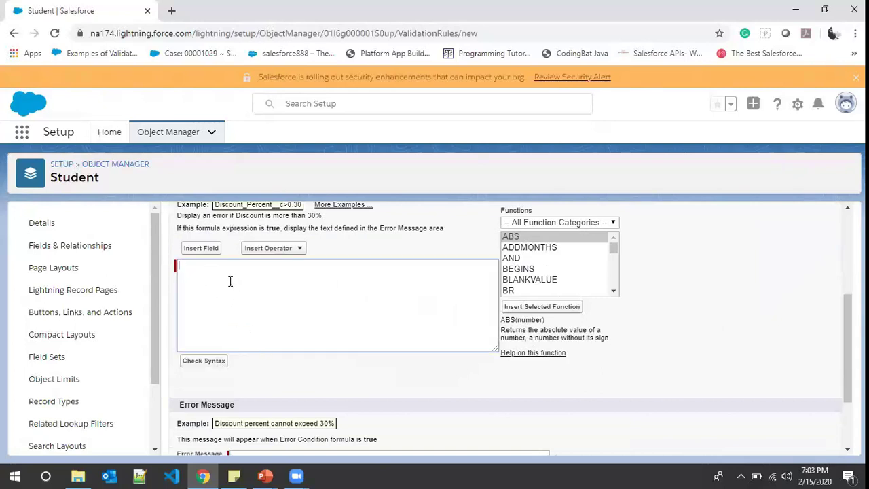
pyautogui.scroll(1, 242, 282)
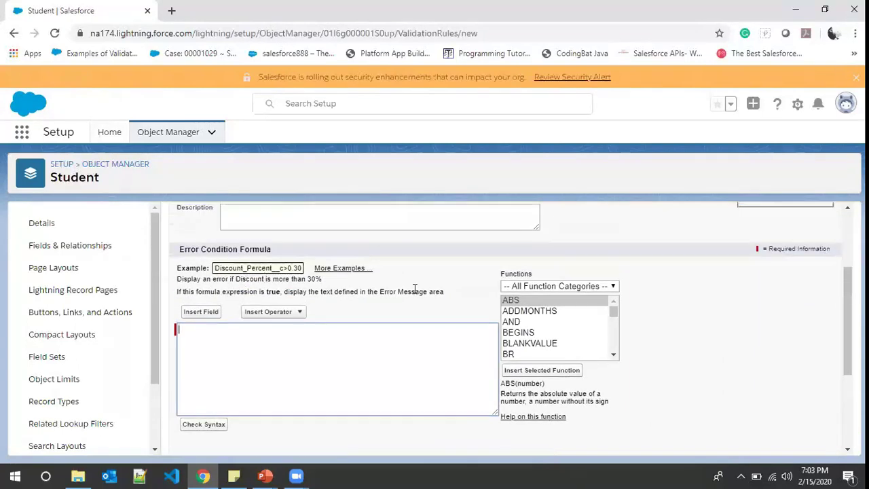
pyautogui.scroll(-2, 411, 287)
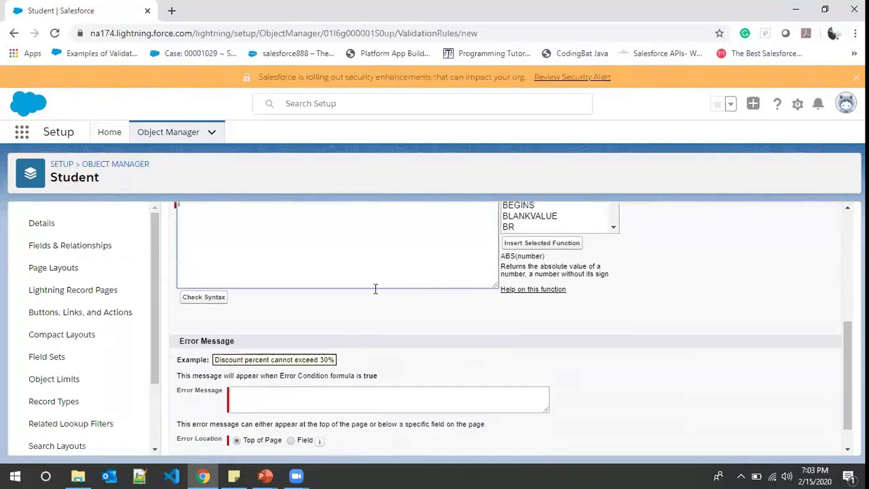
pyautogui.scroll(1, 296, 305)
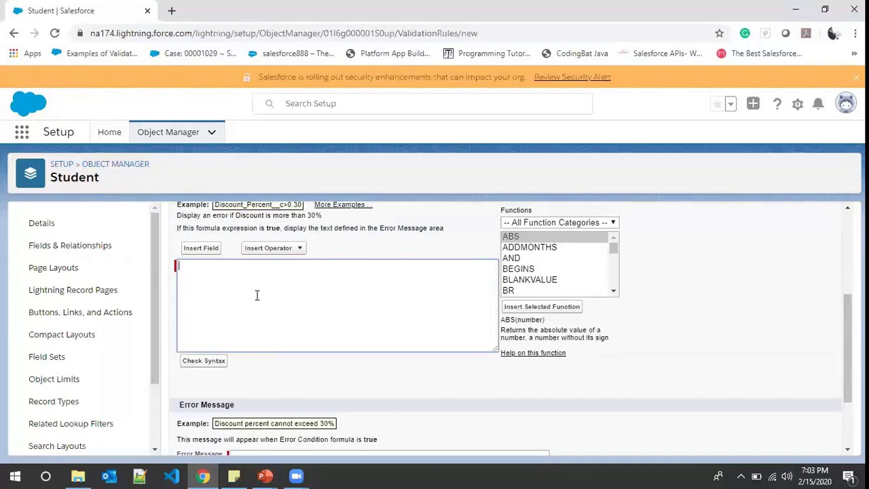
# - Name the validation rule testValidation, leaving it active with no description
pyautogui.scroll(3, 256, 295)
pyautogui.click(236, 304)
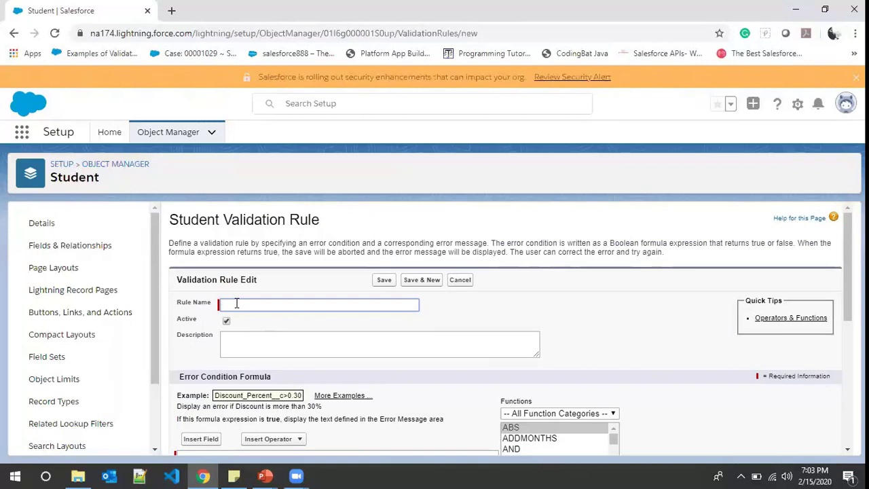
pyautogui.write('test')
pyautogui.write('Validat')
pyautogui.write('tio')
pyautogui.doubleClick(236, 301)
pyautogui.scroll(-1, 237, 299)
pyautogui.click(251, 278)
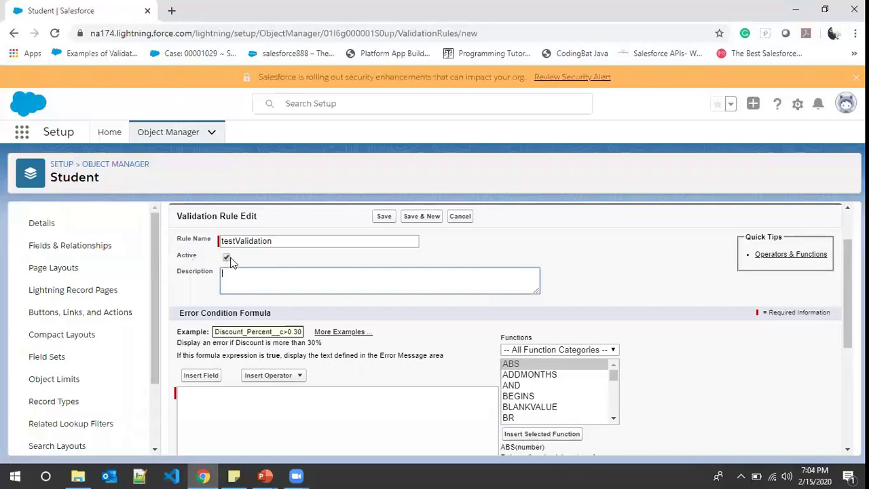
# - Enter true as the error condition formula and check its syntax
pyautogui.scroll(-2, 306, 384)
pyautogui.click(266, 287)
pyautogui.write('true')
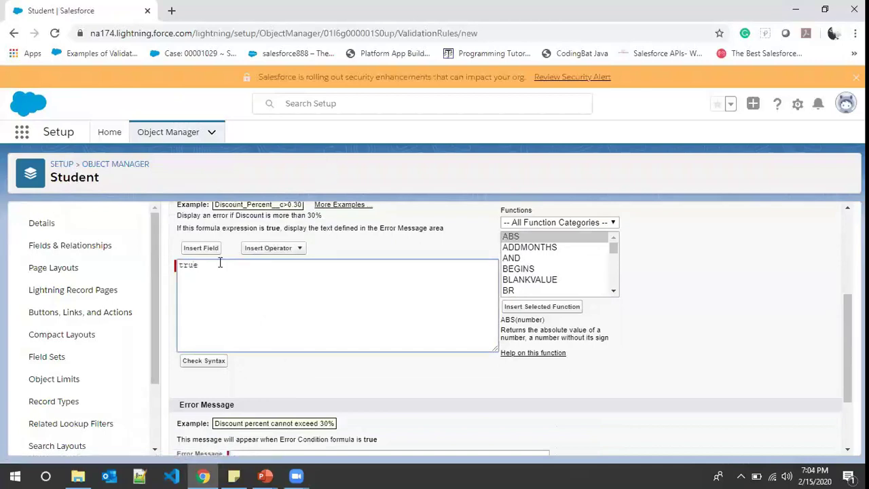
pyautogui.moveTo(223, 269); pyautogui.dragTo(93, 268)
pyautogui.scroll(-2, 219, 317)
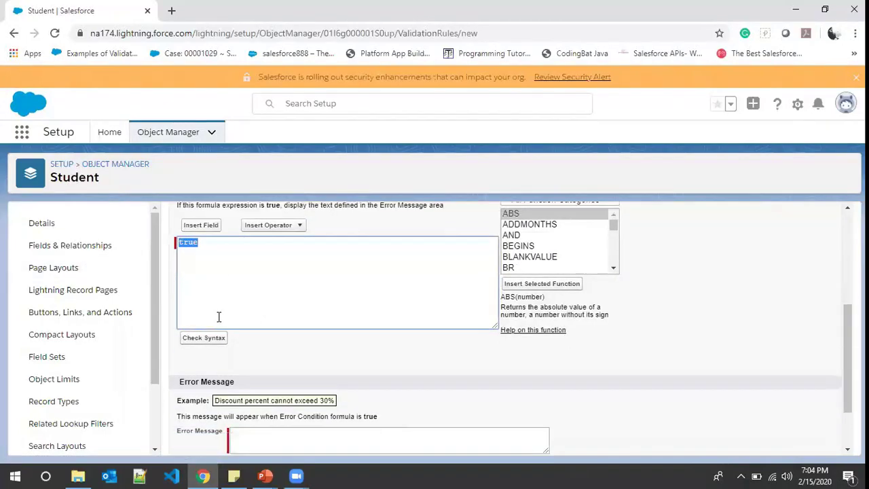
pyautogui.click(214, 266)
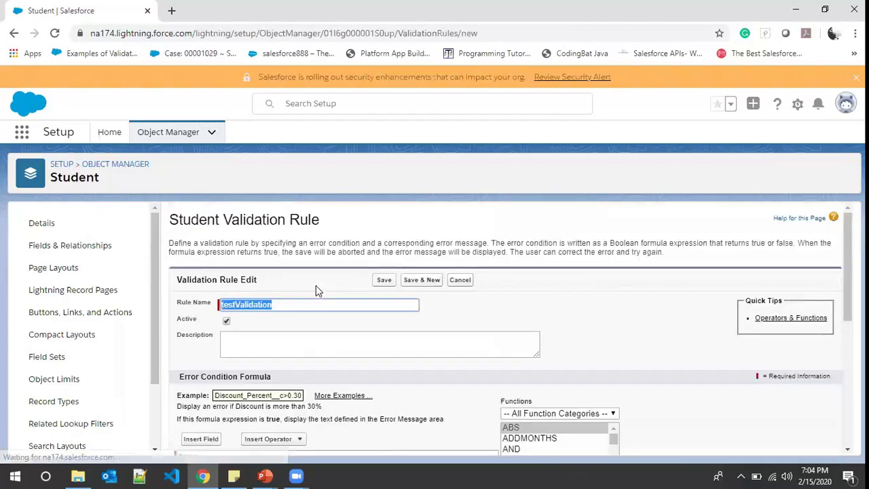
# - Set the error message to "Validation rule fired", shown at the top of the page, and save the rule
pyautogui.scroll(-1, 313, 284)
pyautogui.click(277, 367)
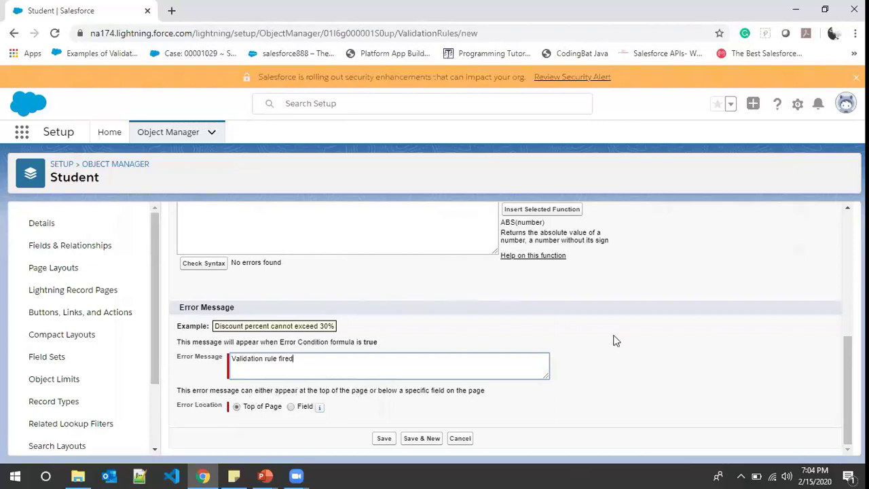
pyautogui.click(383, 438)
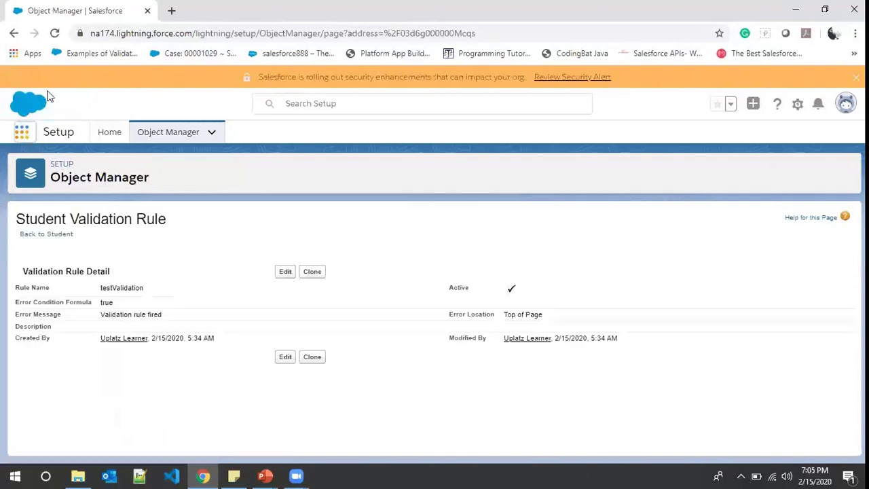
# - Find the Students item in the app launcher and open it in a new browser tab
pyautogui.click(21, 133)
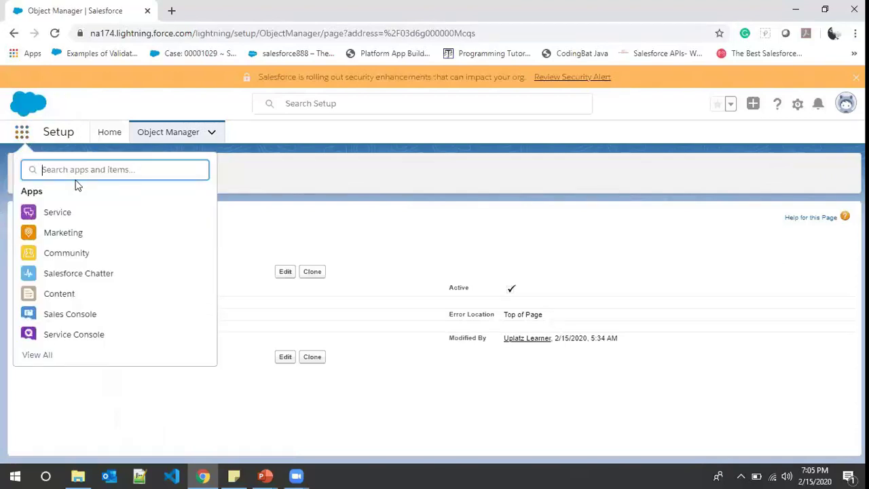
pyautogui.write('stude')
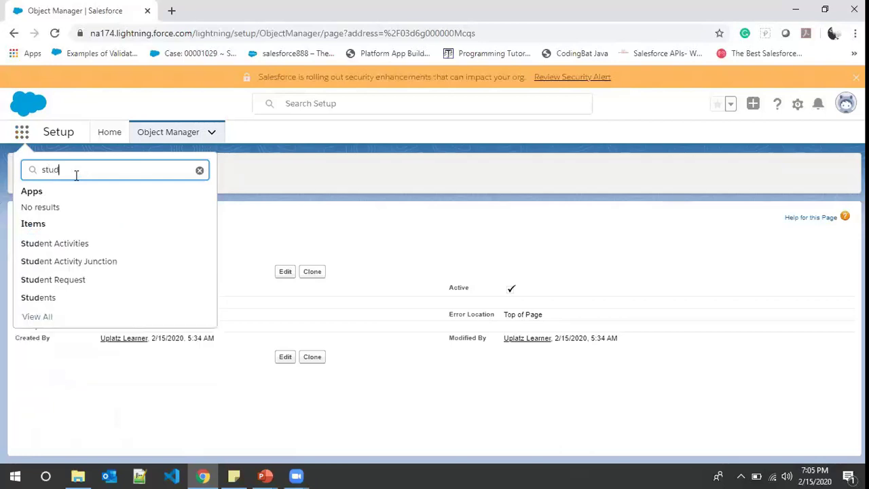
pyautogui.rightClick(44, 297)
pyautogui.click(81, 303)
pyautogui.click(216, 8)
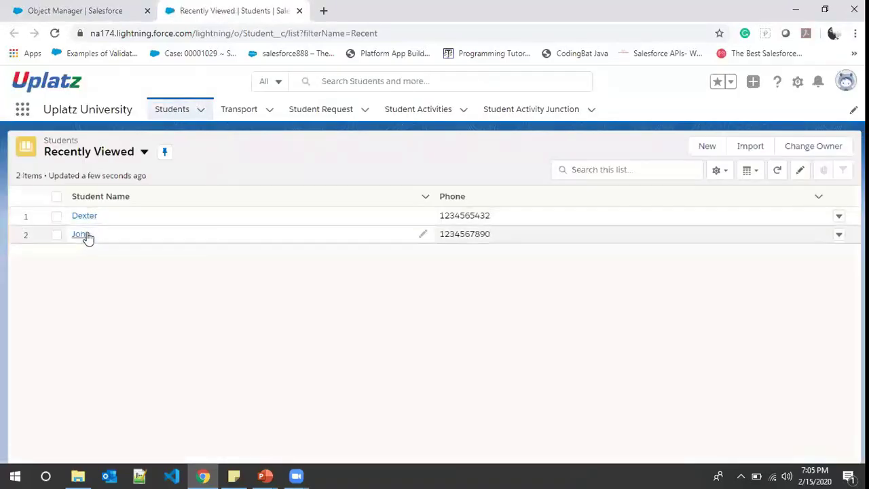
# - Test the validation rule by trying to save the first listed student record unchanged, and close the edit form
pyautogui.click(87, 220)
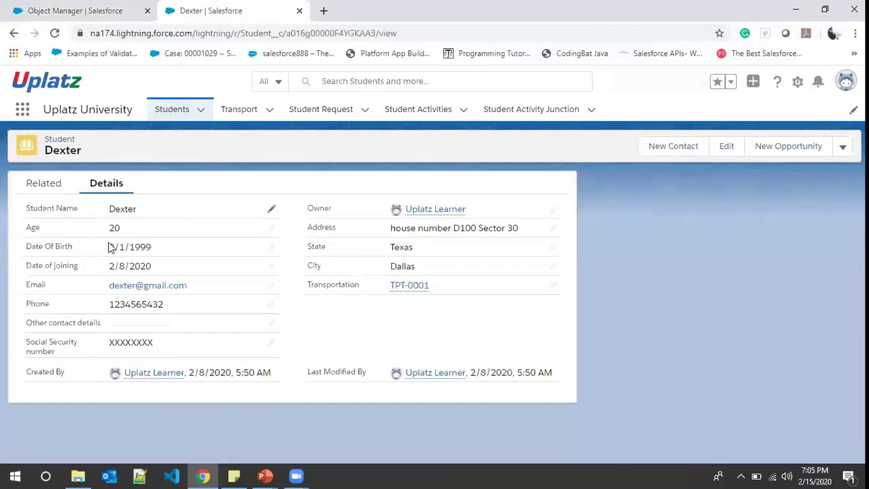
pyautogui.click(726, 149)
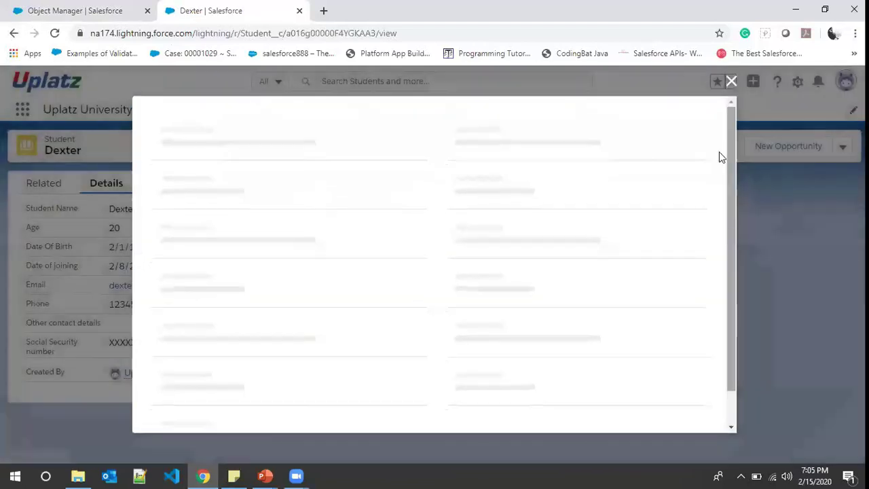
pyautogui.click(703, 414)
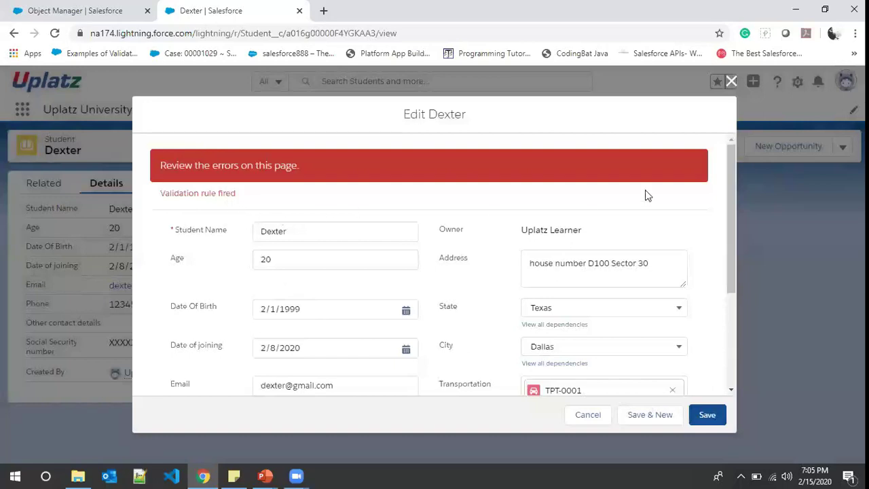
pyautogui.click(732, 82)
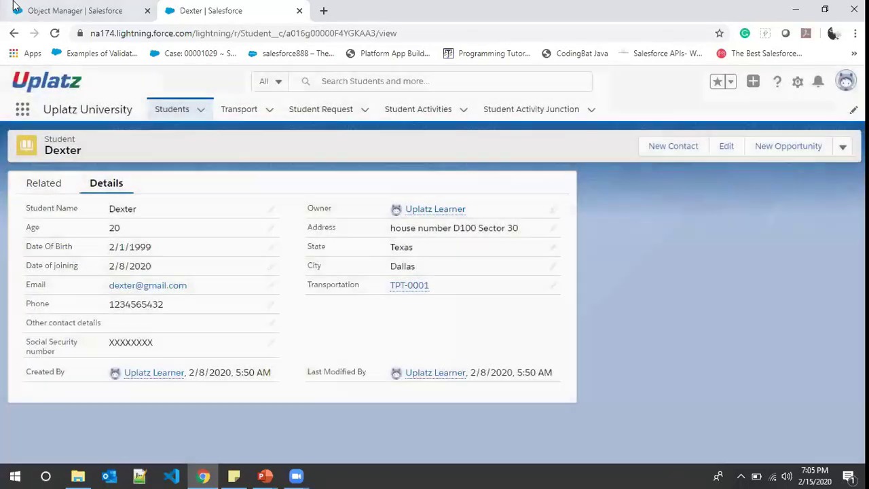
# - Return to the saved validation rule, edit it and rename it checkStudentAge
pyautogui.click(43, 9)
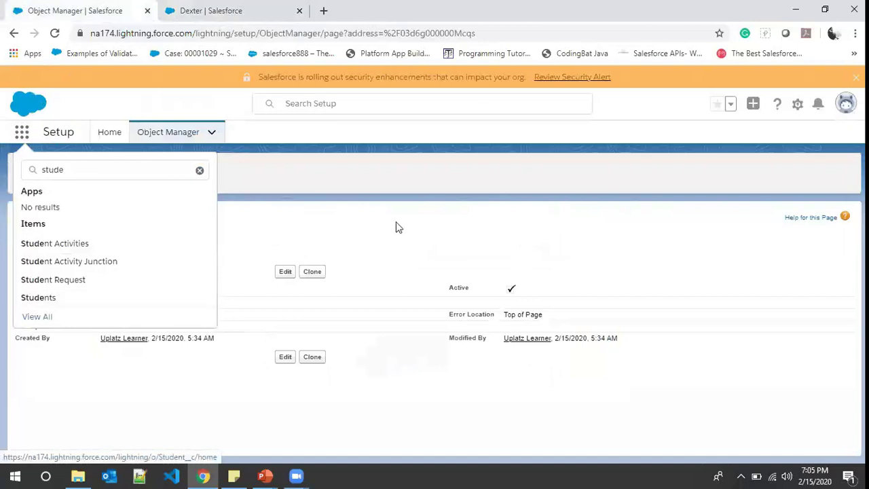
pyautogui.click(285, 271)
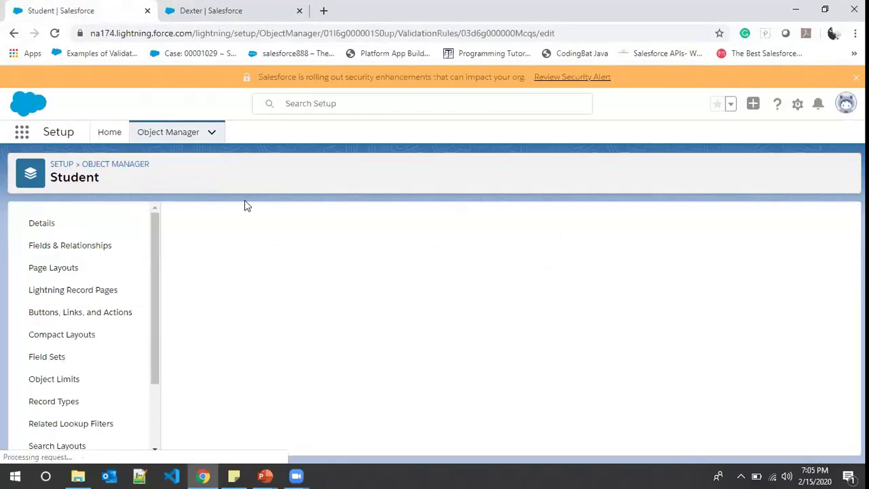
pyautogui.click(305, 306)
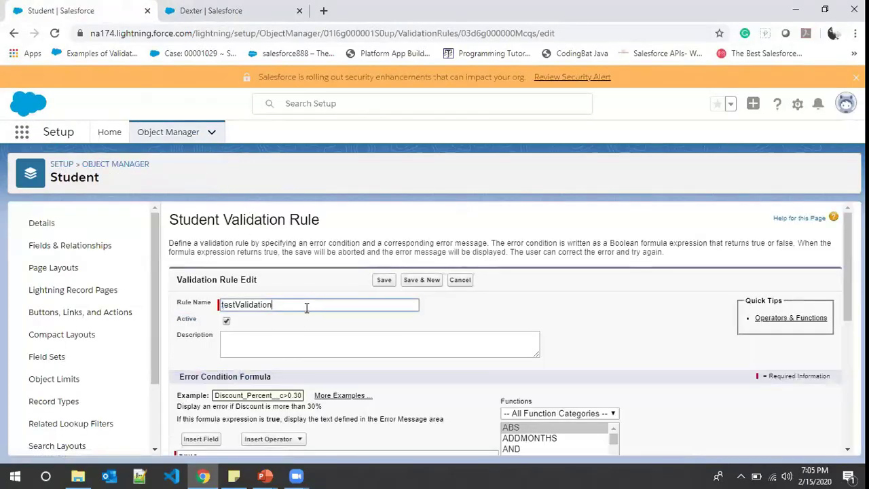
pyautogui.moveTo(294, 303); pyautogui.dragTo(151, 294)
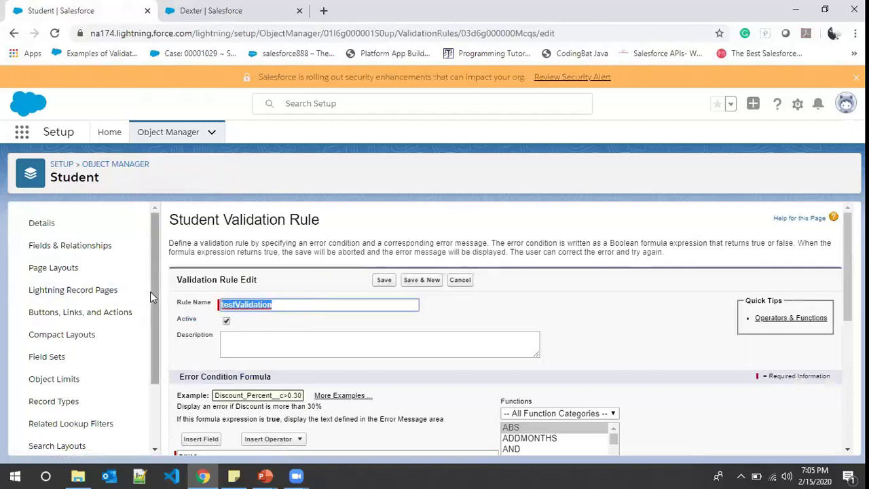
pyautogui.write('check')
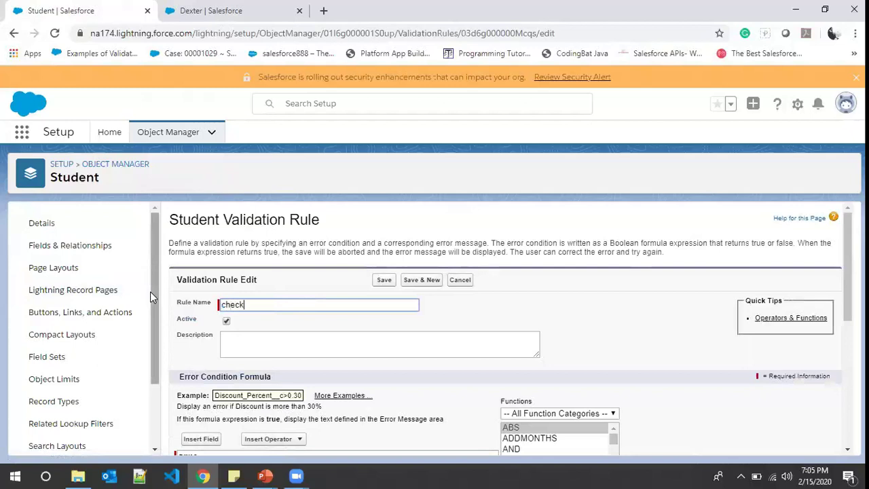
pyautogui.write('StudentAge')
# - Browse the available formula functions and read the description of the ADDMONTHS function
pyautogui.scroll(-3, 150, 291)
pyautogui.scroll(-3, 182, 303)
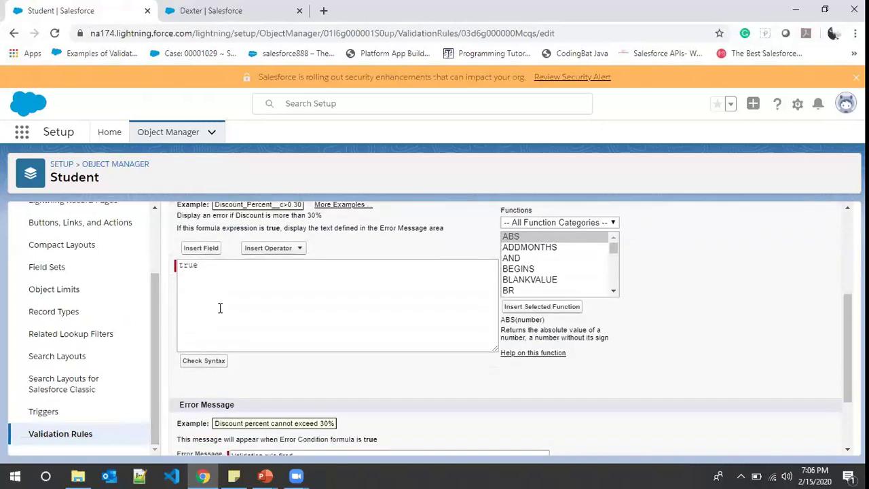
pyautogui.scroll(-7, 528, 274)
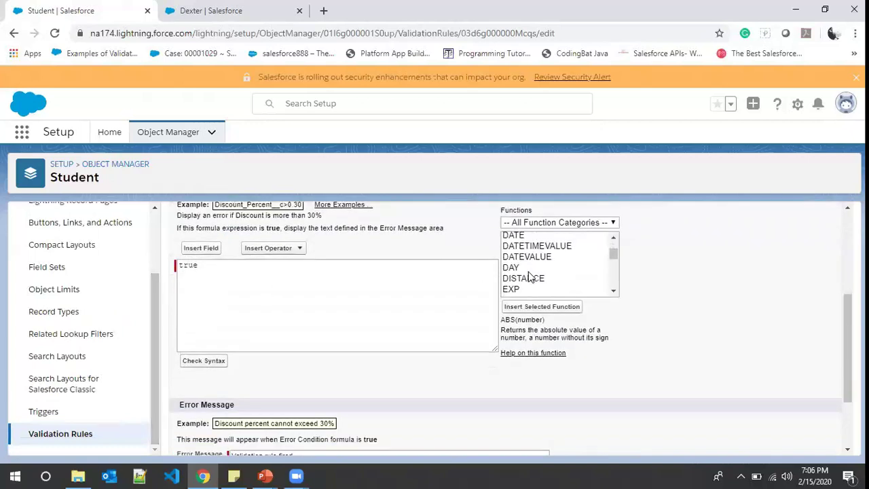
pyautogui.scroll(-5, 529, 274)
pyautogui.scroll(12, 529, 277)
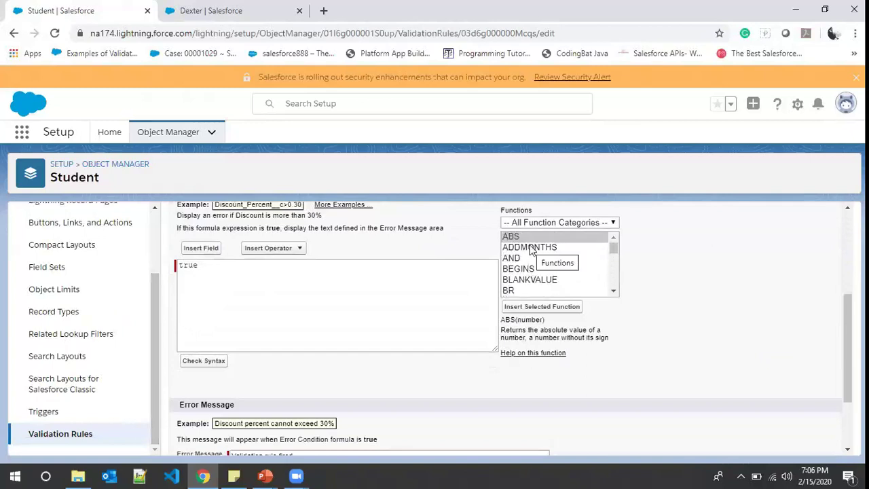
pyautogui.click(533, 249)
pyautogui.moveTo(504, 331); pyautogui.dragTo(600, 353)
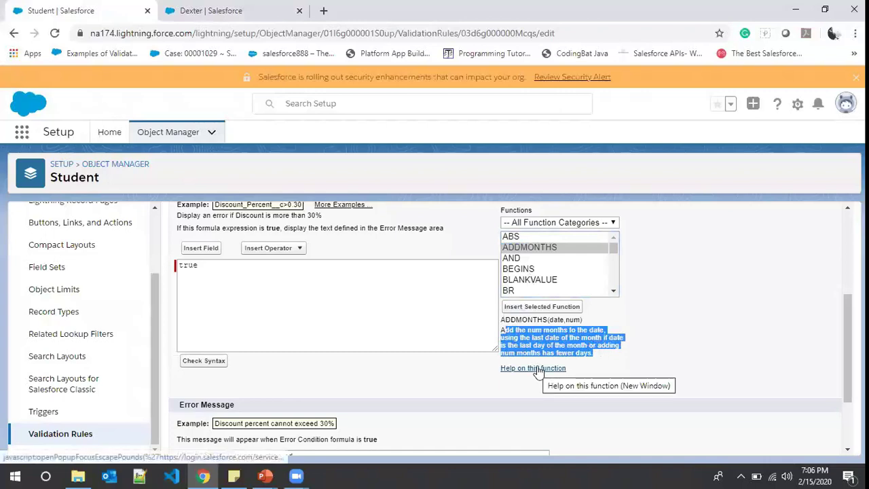
# - Replace the error condition formula with Age__c < 16, inserting the Student object's Age field, and check the syntax
pyautogui.moveTo(326, 288); pyautogui.dragTo(155, 245)
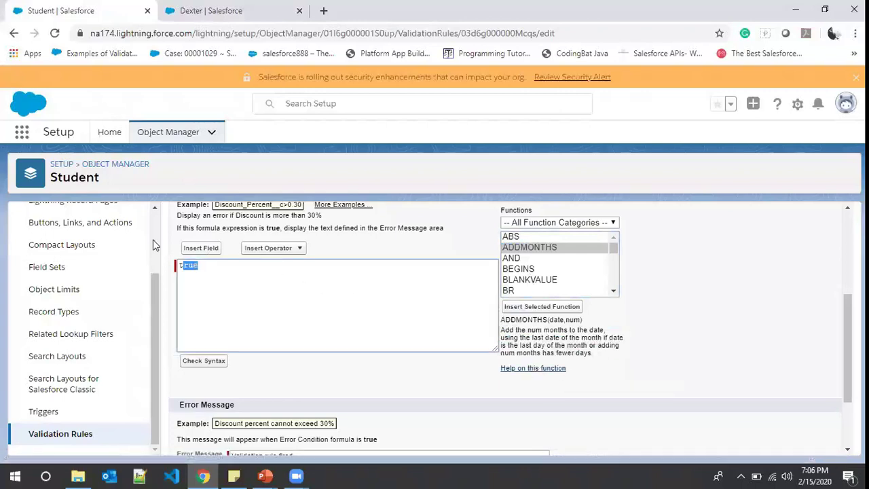
pyautogui.press('BackSpace')
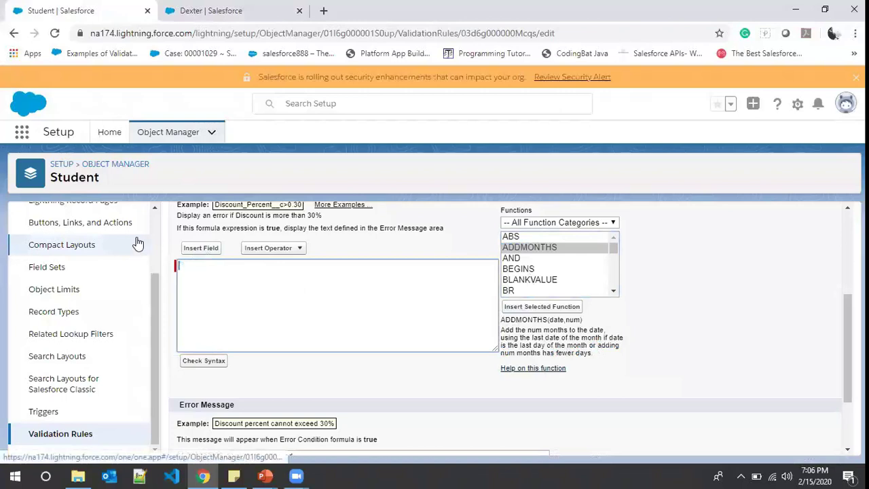
pyautogui.scroll(3, 136, 245)
pyautogui.scroll(3, 202, 278)
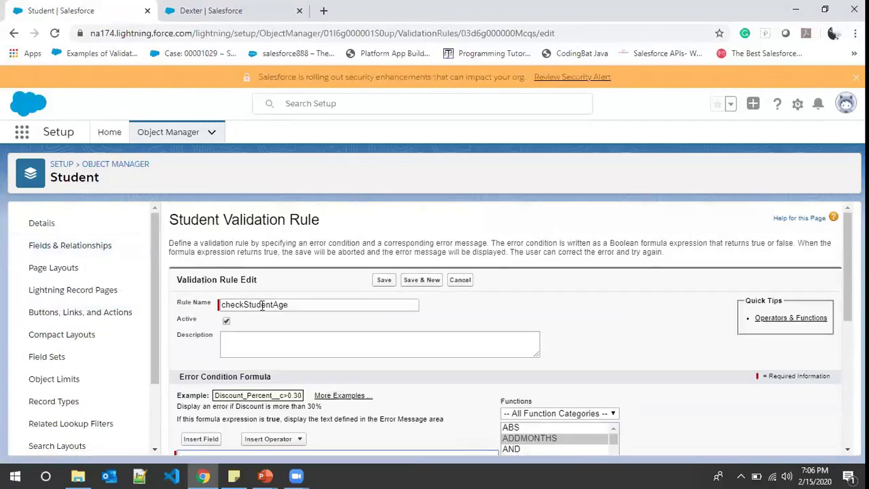
pyautogui.scroll(-4, 262, 305)
pyautogui.scroll(2, 257, 308)
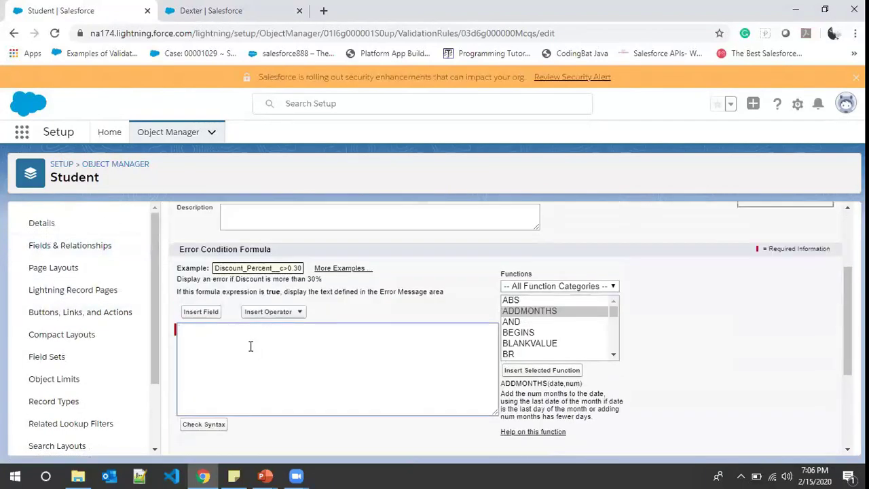
pyautogui.click(201, 312)
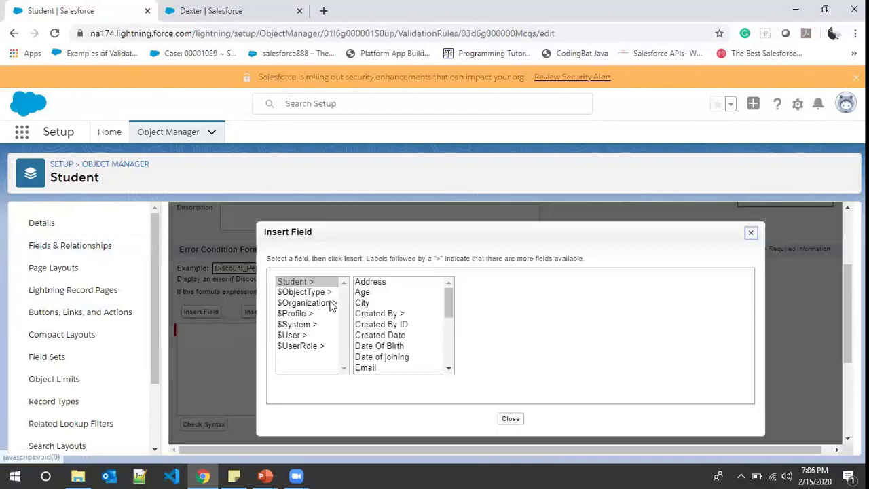
pyautogui.click(372, 292)
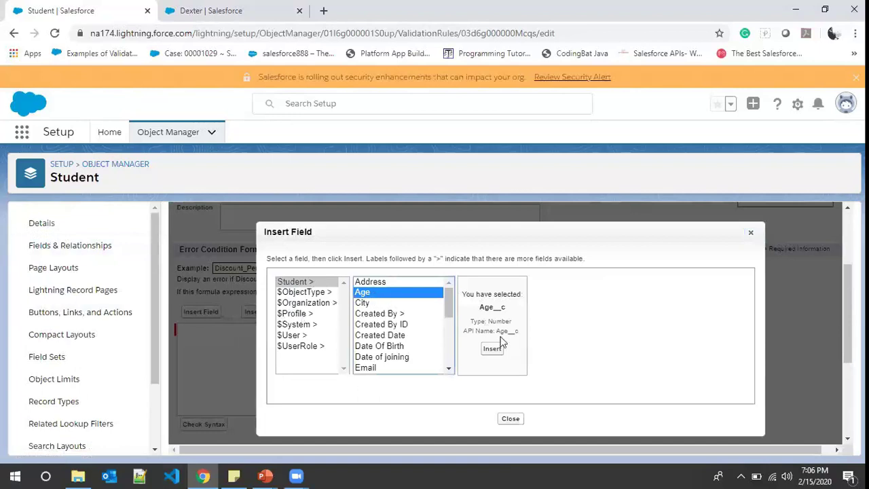
pyautogui.click(497, 349)
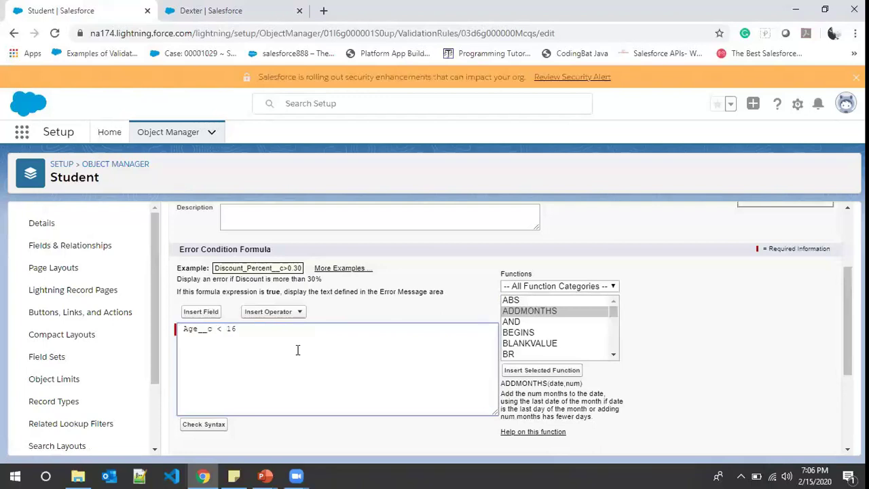
pyautogui.click(217, 426)
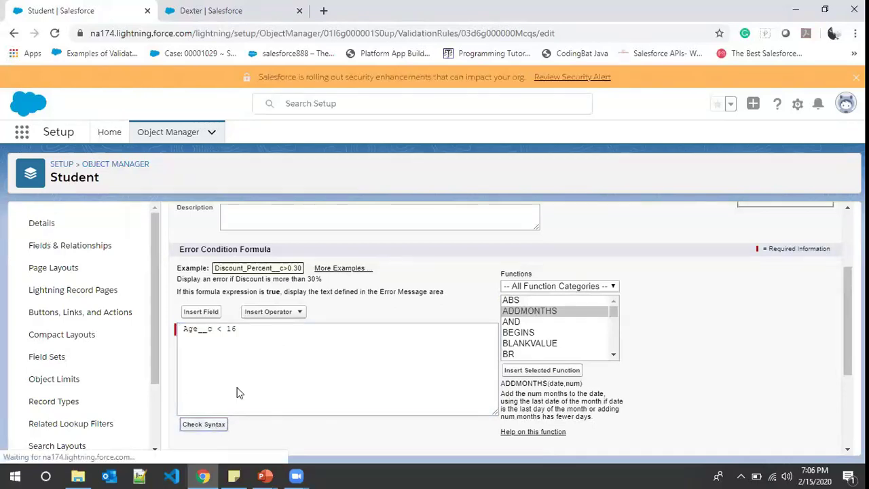
# - Replace the rule's error message with "Student age should be more than 16"
pyautogui.scroll(-2, 215, 373)
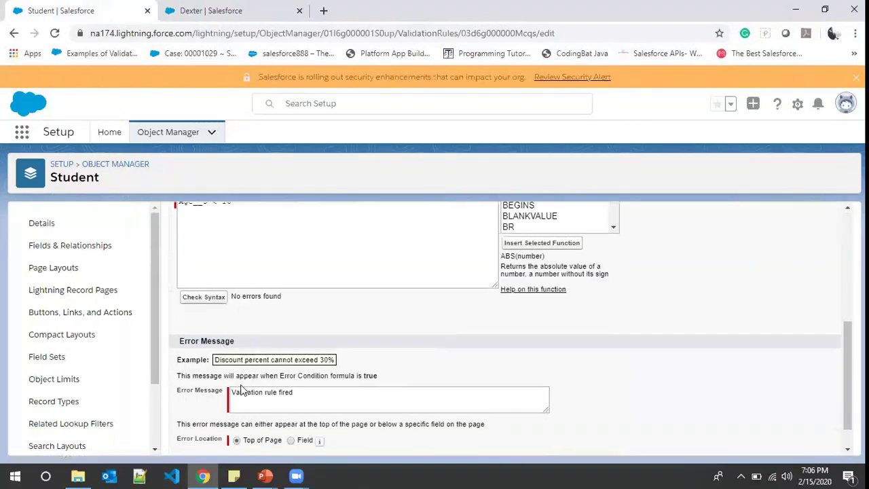
pyautogui.click(318, 397)
pyautogui.tripleClick(231, 393)
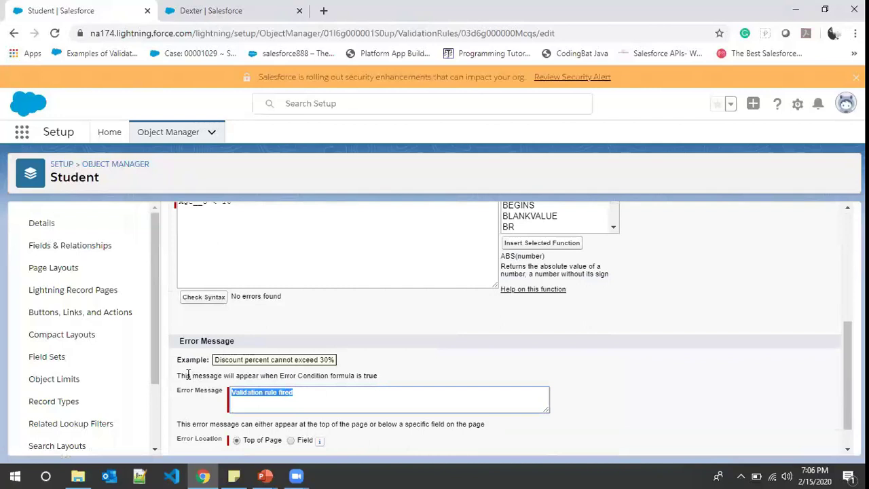
pyautogui.write('Student age s')
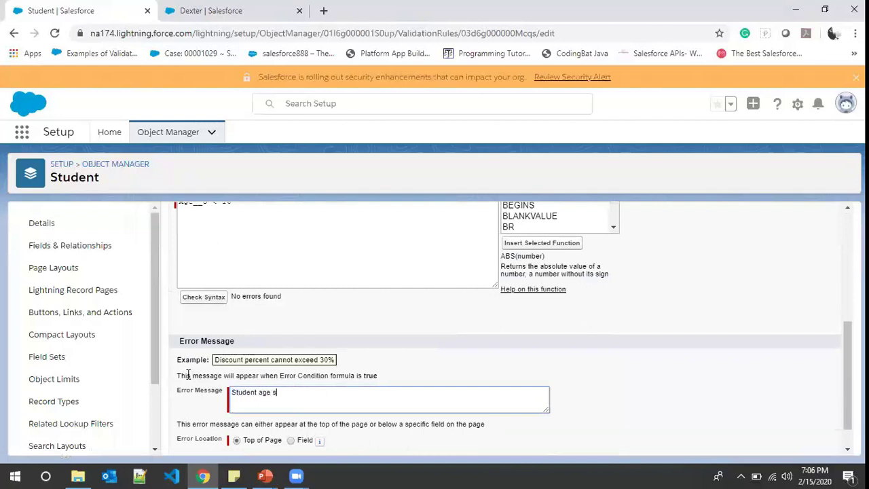
pyautogui.write('hould be more')
pyautogui.scroll(-1, 186, 376)
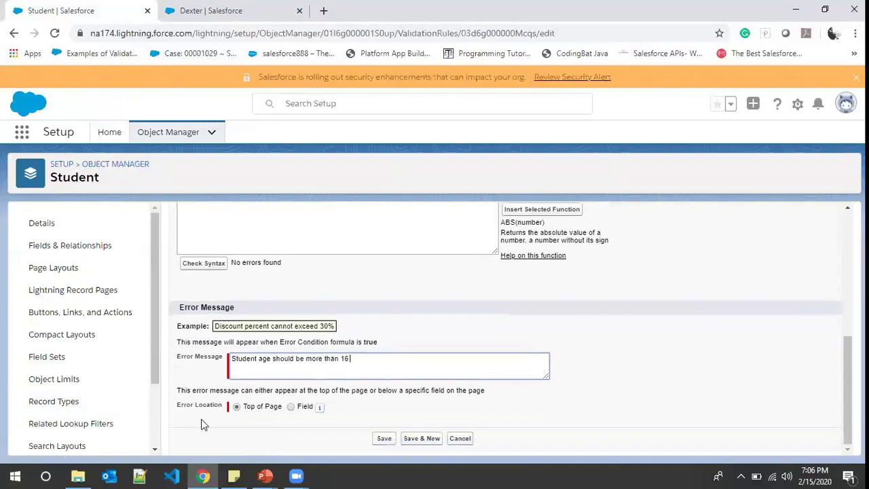
# - Try to save the open student record unchanged in the other browser tab to see where the error message is placed
pyautogui.click(234, 9)
pyautogui.click(715, 150)
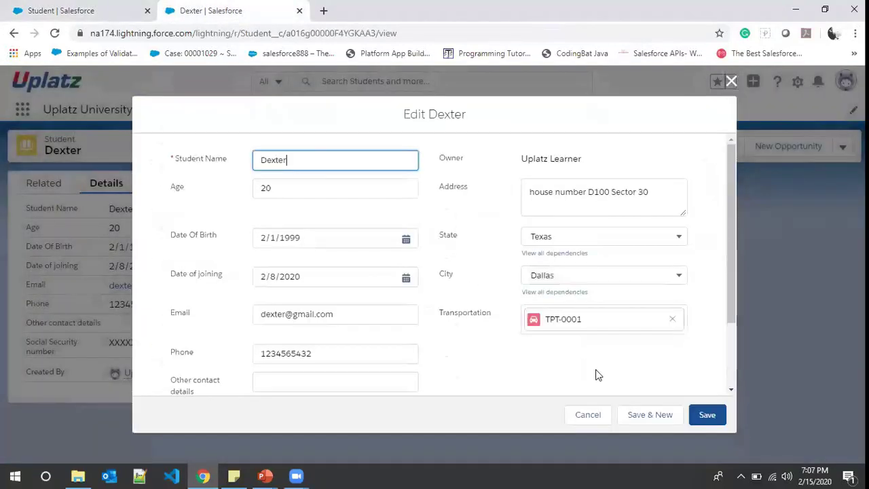
pyautogui.click(707, 420)
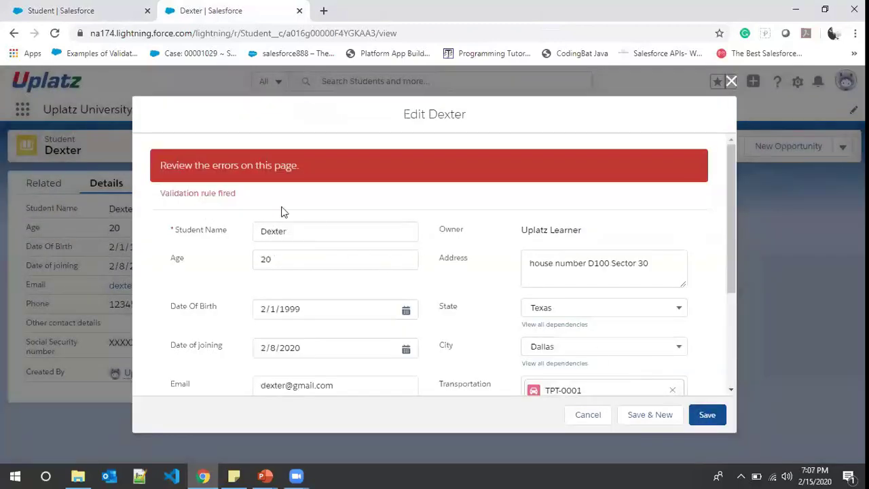
pyautogui.moveTo(161, 194); pyautogui.dragTo(262, 203)
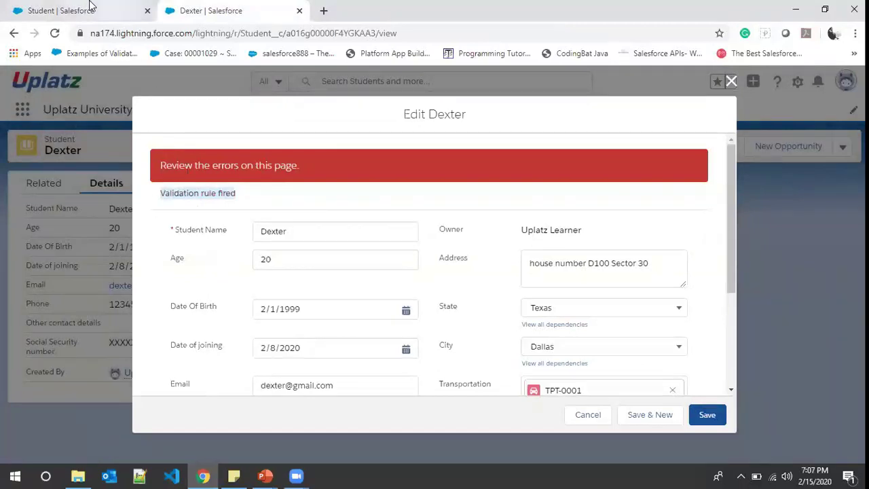
# - Set the validation rule's error location to the Age field and save the rule
pyautogui.click(116, 10)
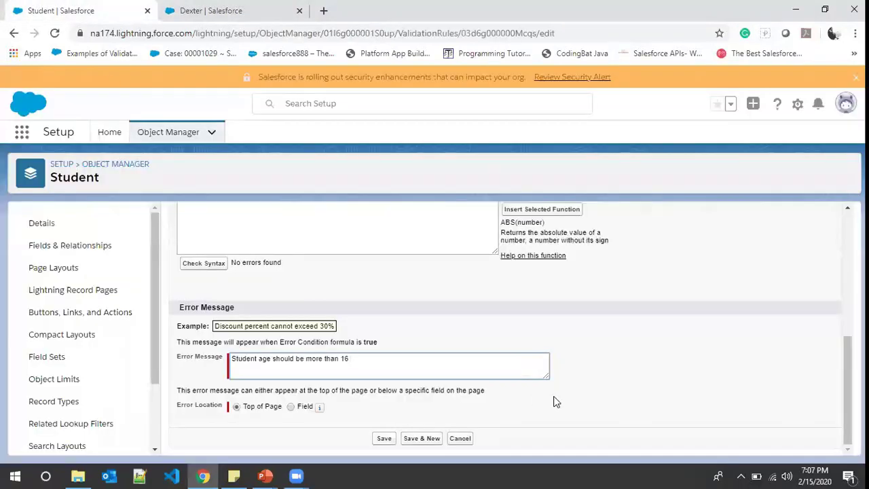
pyautogui.click(291, 407)
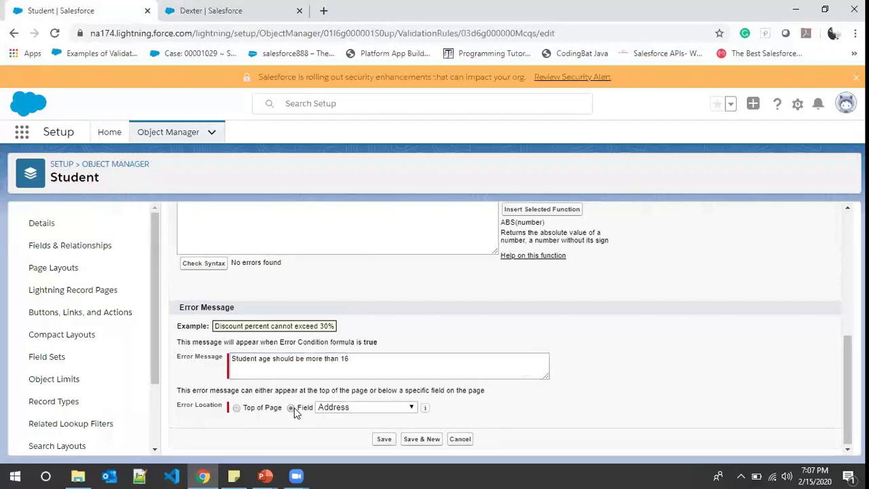
pyautogui.click(392, 408)
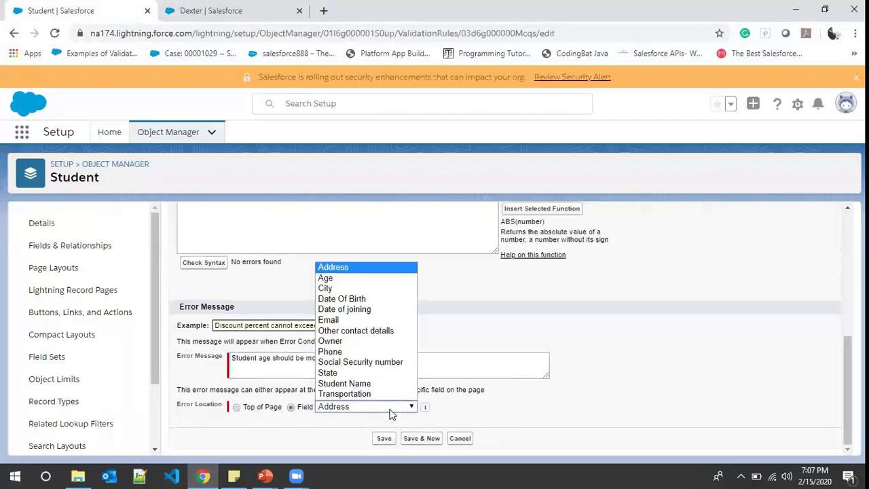
pyautogui.click(349, 278)
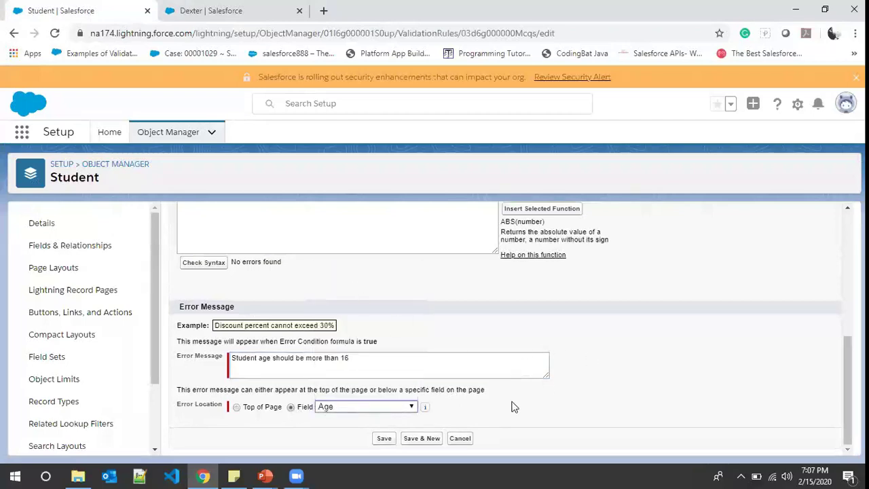
pyautogui.scroll(10, 395, 354)
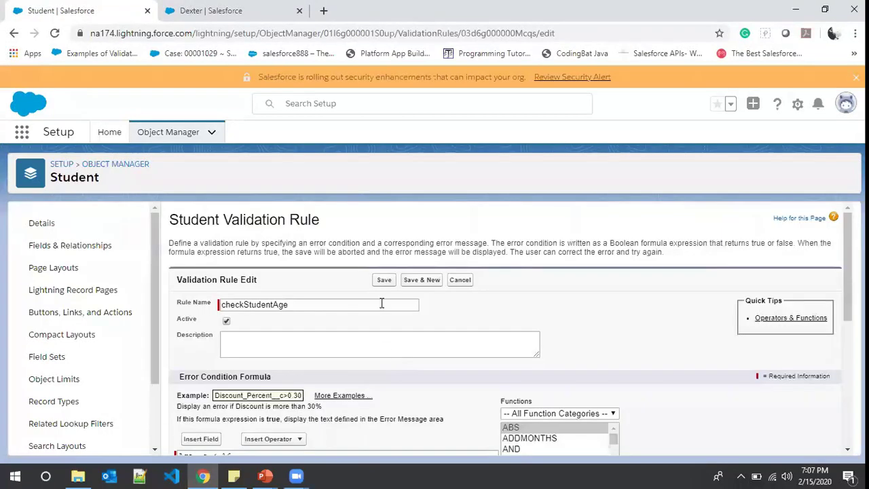
pyautogui.click(388, 280)
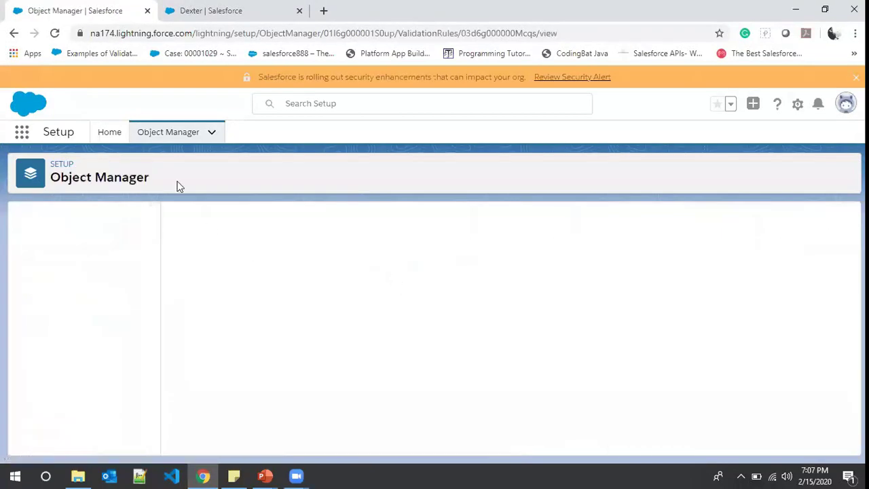
# - Discard the open student edit form and reload the record page, reviewing the saved rule's details meanwhile
pyautogui.click(201, 8)
pyautogui.click(731, 81)
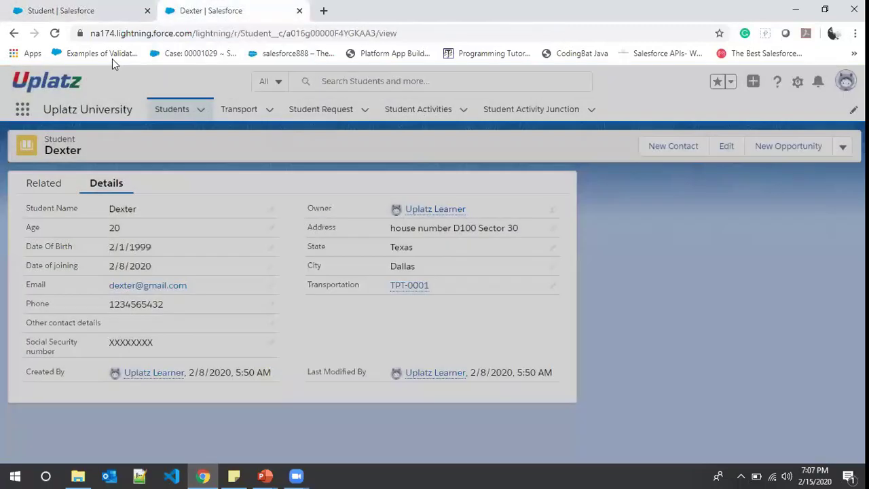
pyautogui.click(57, 32)
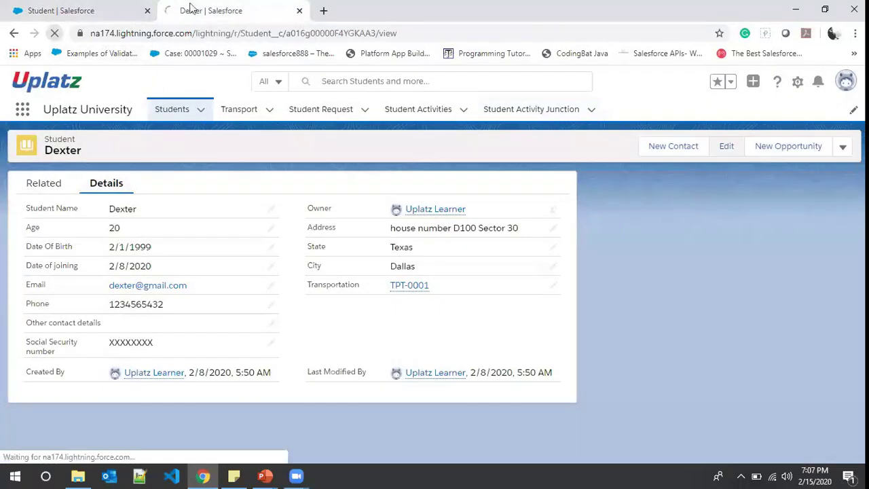
pyautogui.click(106, 8)
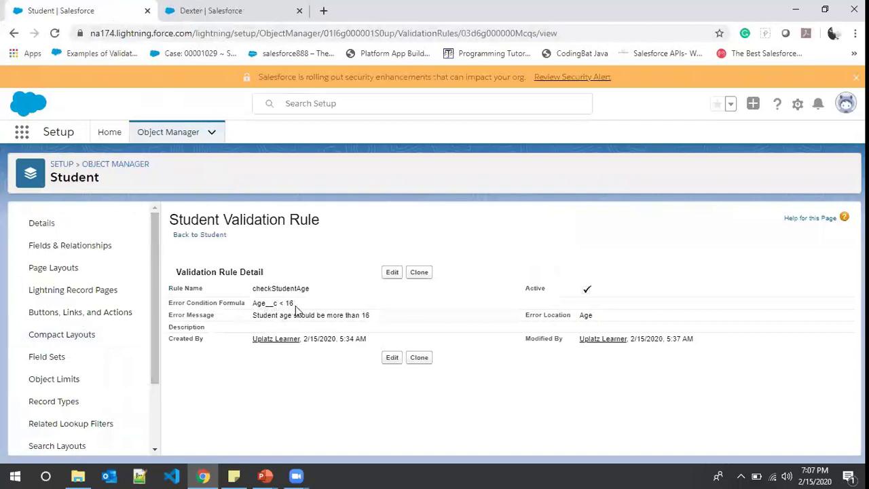
pyautogui.click(240, 9)
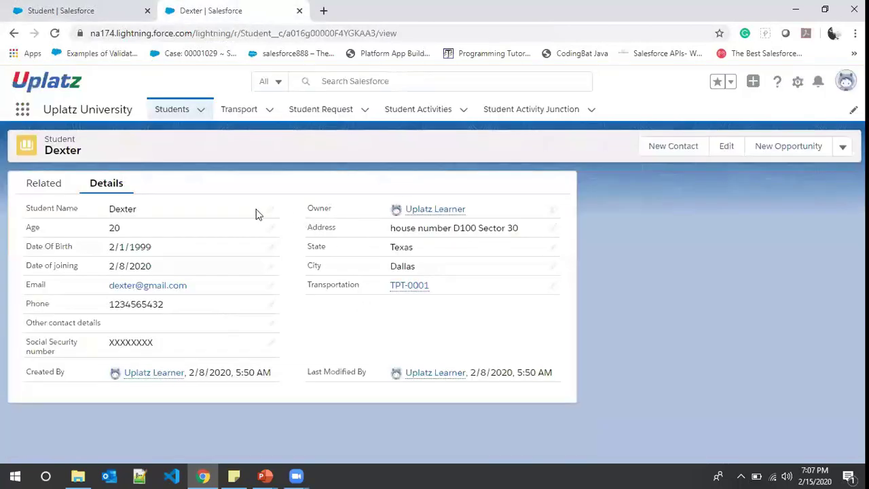
# - Edit the student record and test the rule by trying to save it with an age of 14
pyautogui.click(720, 148)
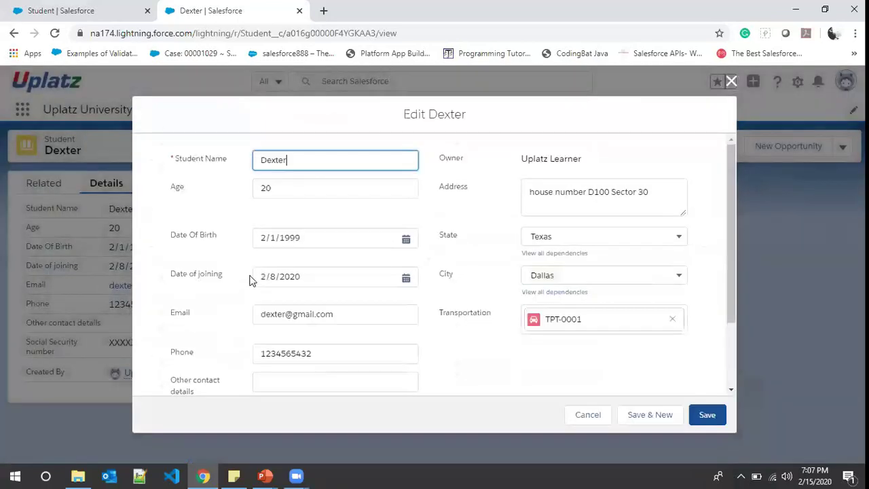
pyautogui.click(271, 187)
pyautogui.press('BackSpace')
pyautogui.press('BackSpace')
pyautogui.write('14')
pyautogui.click(705, 415)
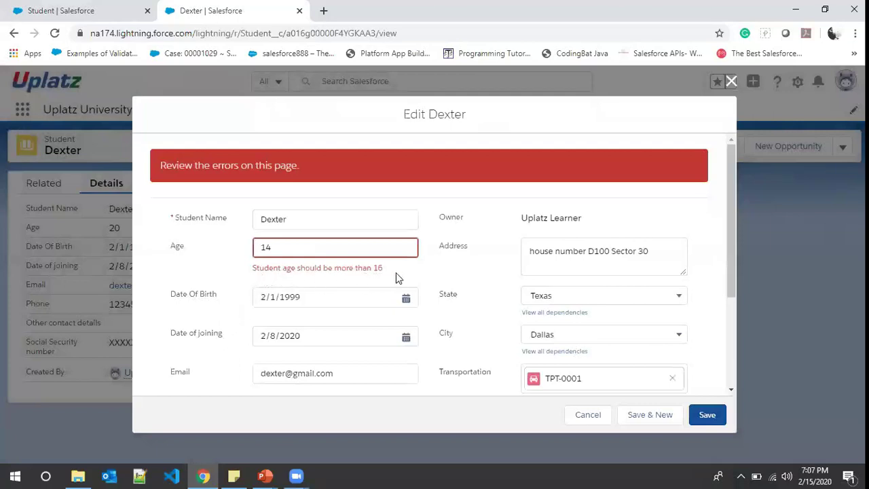
# - Set the student's age to 17, save the record and return to the validation rule's details
pyautogui.moveTo(290, 252); pyautogui.dragTo(218, 244)
pyautogui.write('17')
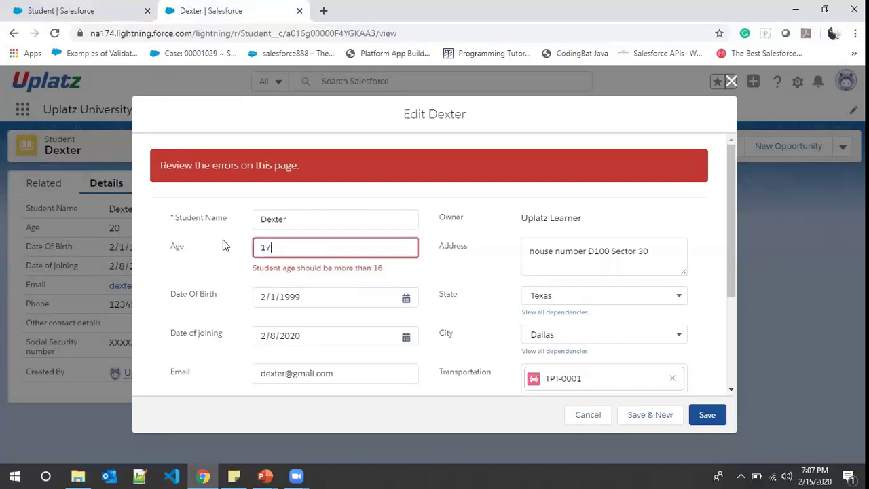
pyautogui.click(704, 416)
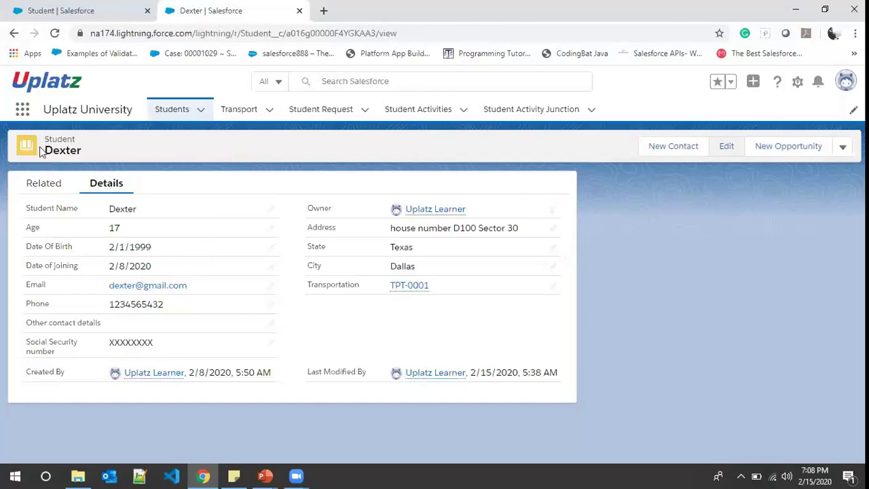
pyautogui.click(76, 8)
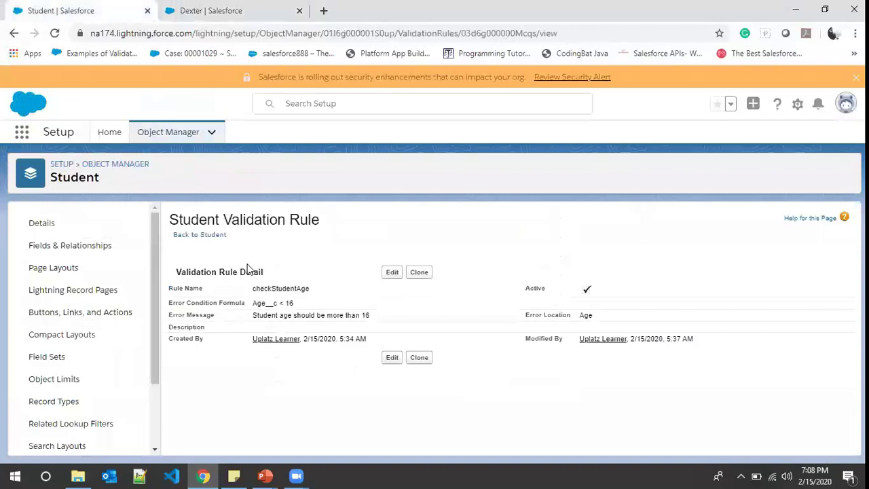
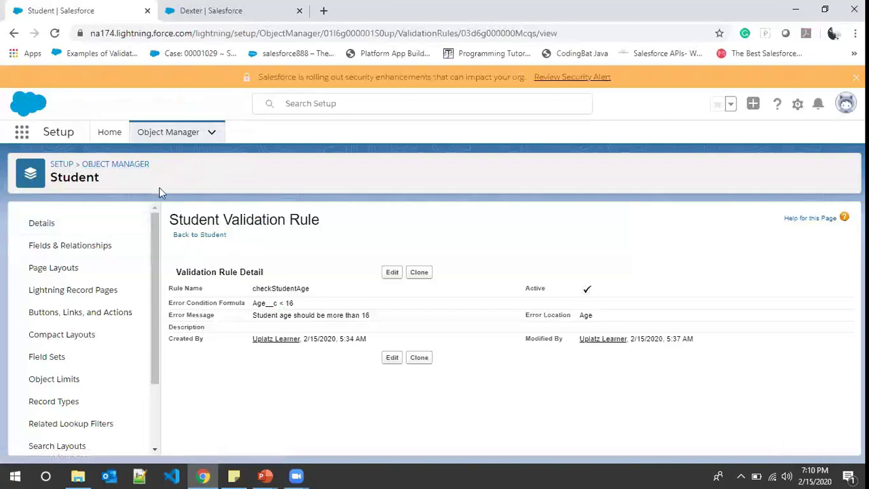
# - Start a new custom field on the Student object and examine the available data types
pyautogui.click(70, 247)
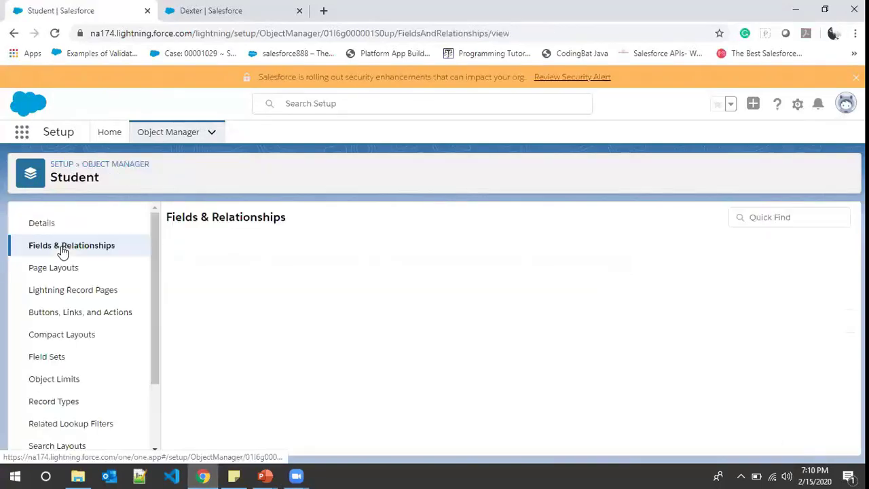
pyautogui.click(650, 217)
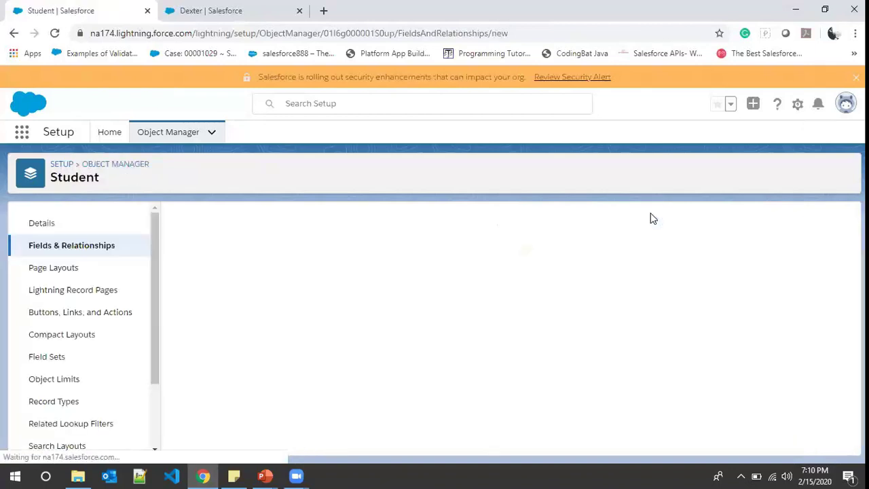
pyautogui.scroll(-1, 642, 216)
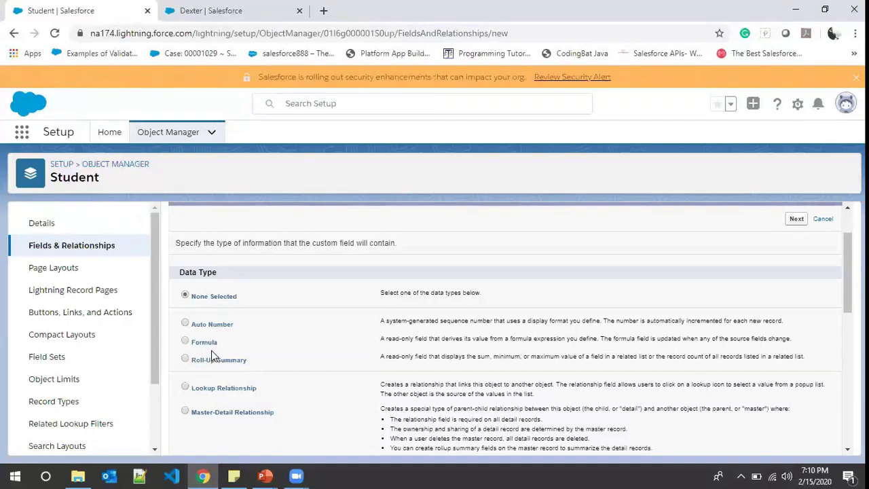
# - Open Object Manager in a separate browser tab, search for "student grad" and open the Student Grades object
pyautogui.rightClick(177, 134)
pyautogui.click(180, 138)
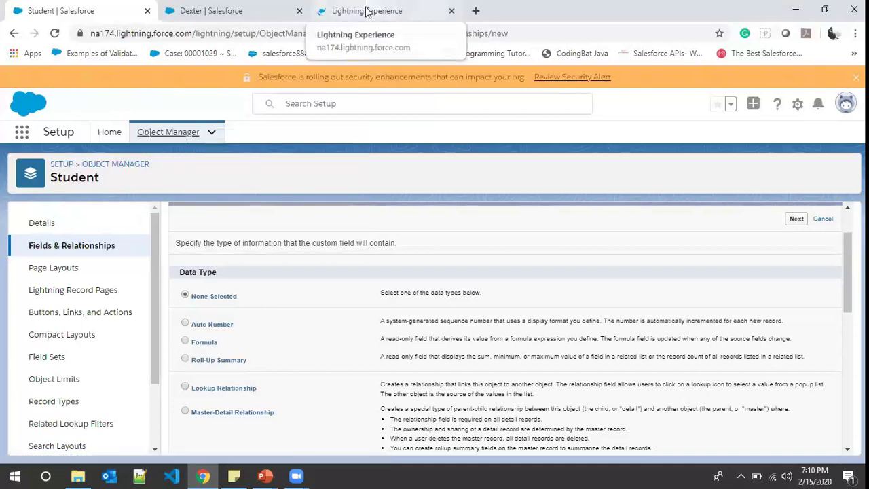
pyautogui.click(367, 11)
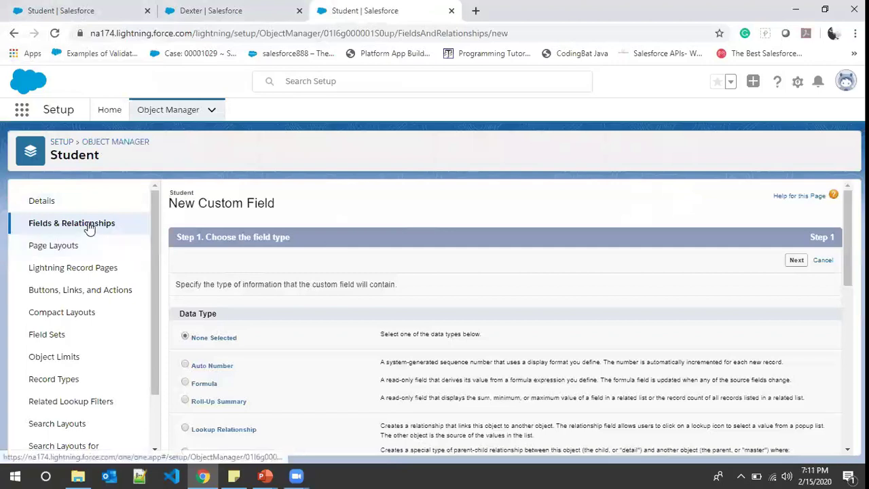
pyautogui.click(170, 111)
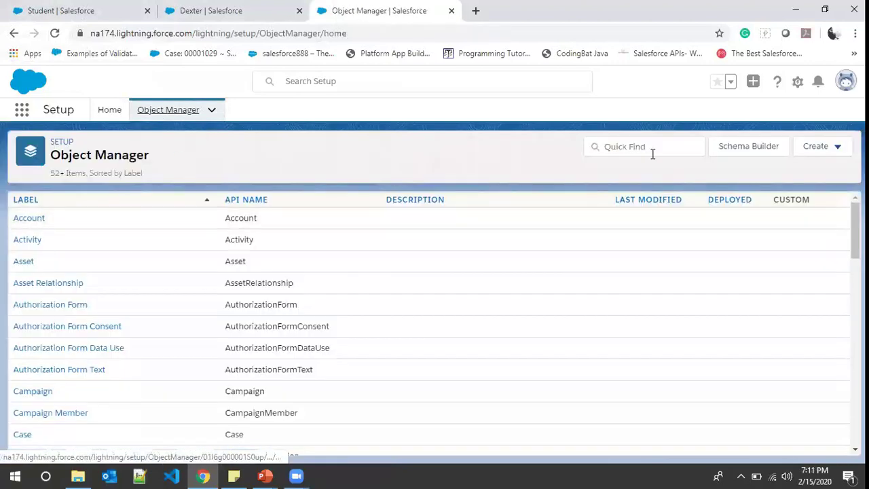
pyautogui.click(646, 145)
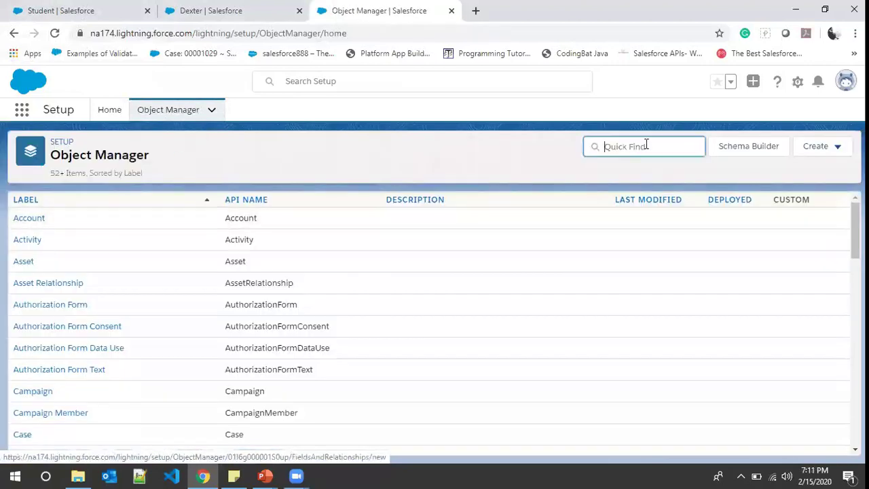
pyautogui.write('student')
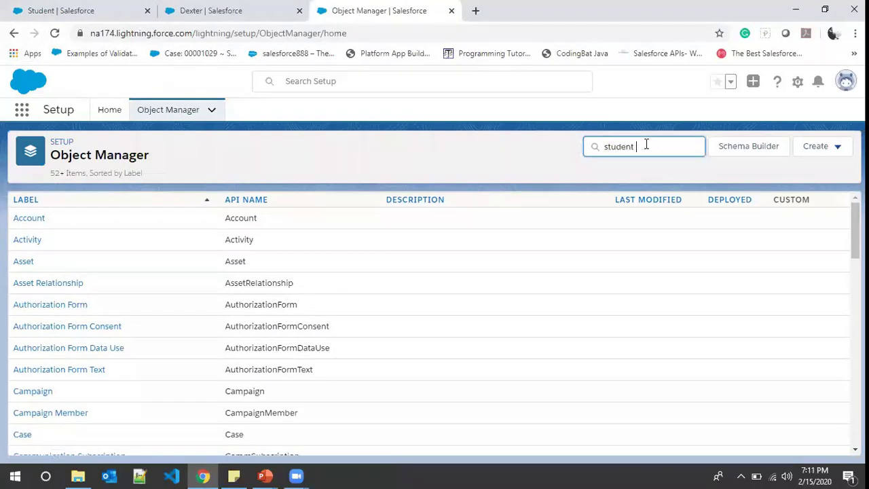
pyautogui.write(' grad')
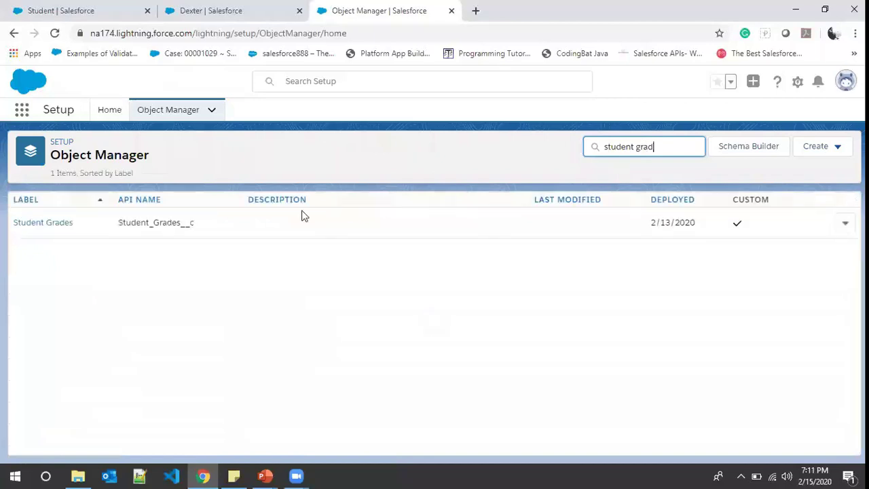
pyautogui.click(53, 224)
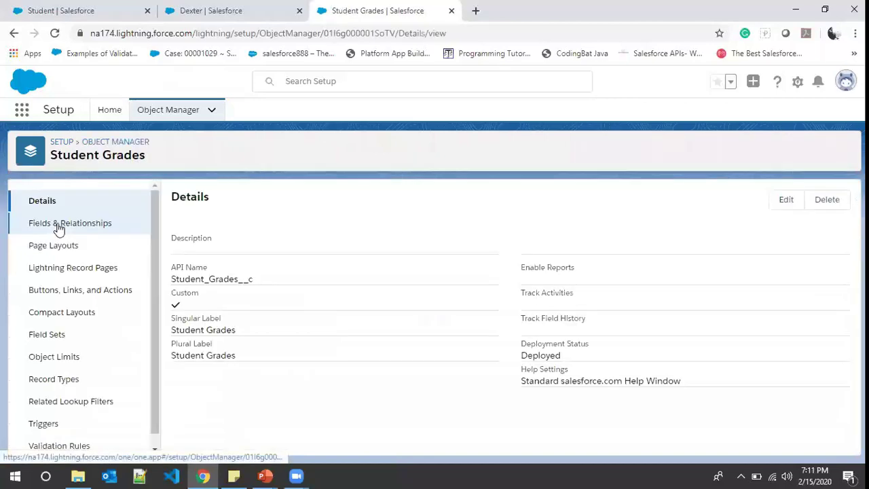
# - Check the Roll-Up Summary availability note for a new Student Grades field and compare it with the Student object's data types
pyautogui.click(81, 226)
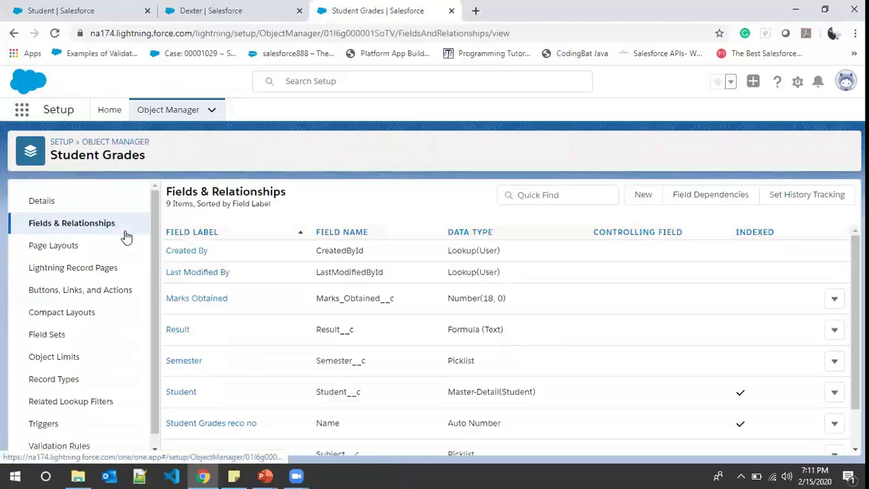
pyautogui.click(649, 198)
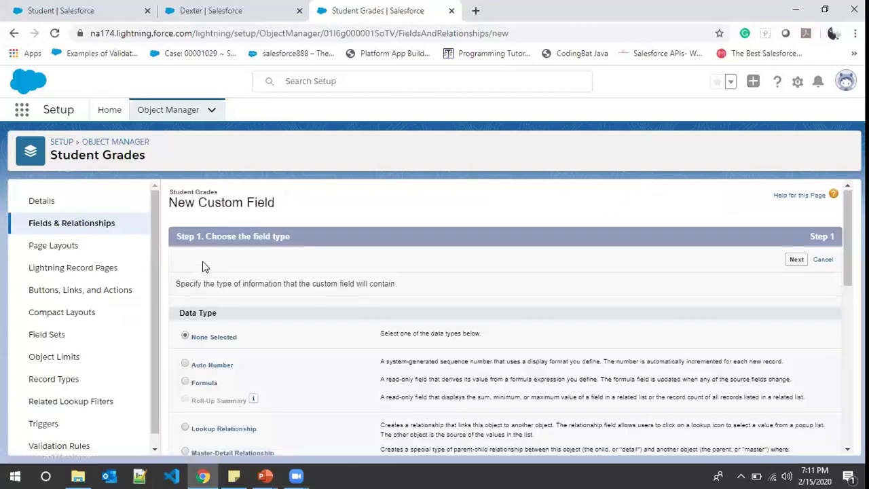
pyautogui.scroll(-2, 203, 266)
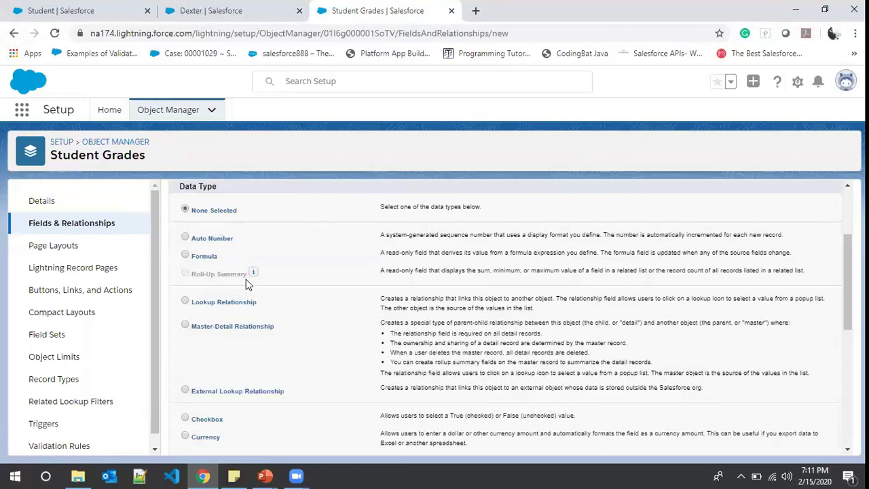
pyautogui.moveTo(252, 274)
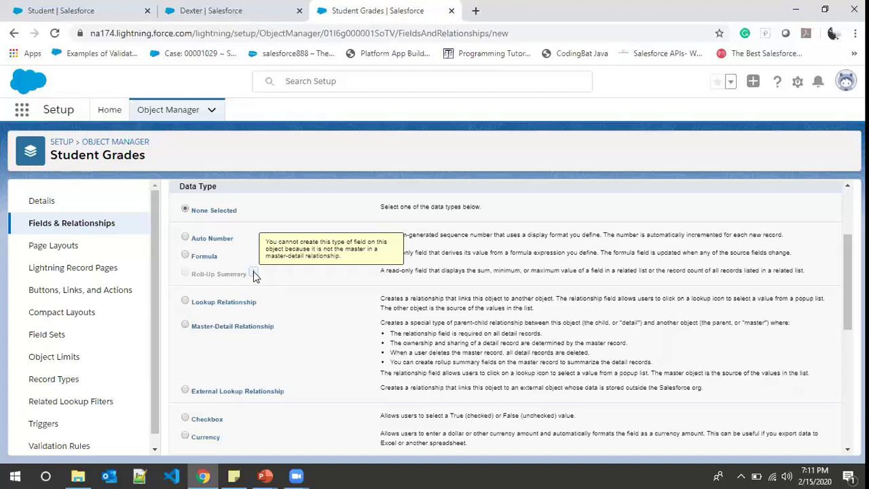
pyautogui.click(218, 8)
pyautogui.click(125, 8)
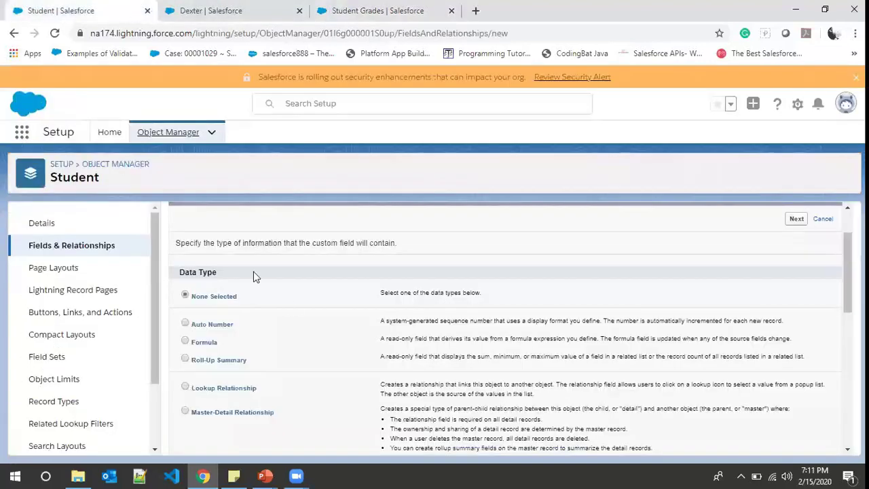
pyautogui.scroll(-1, 291, 305)
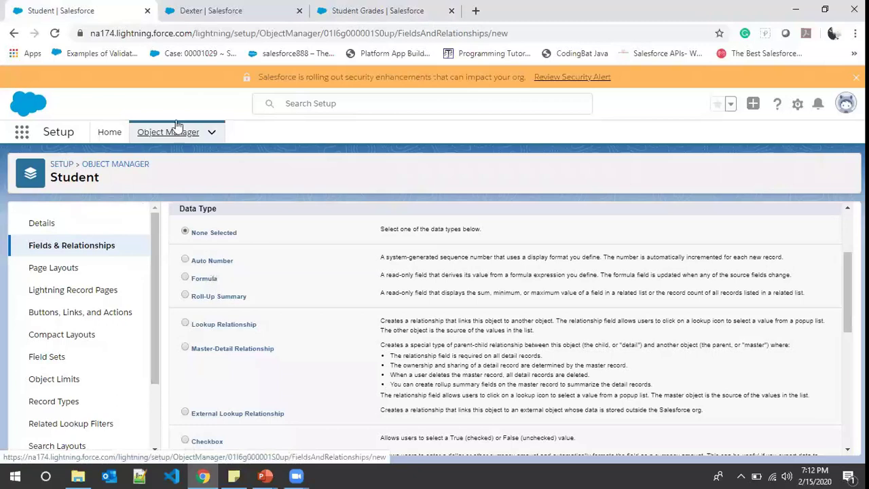
# - Review the student record's details alongside its related Student Activity Junction and Student Grades lists
pyautogui.click(197, 11)
pyautogui.click(370, 10)
pyautogui.click(231, 8)
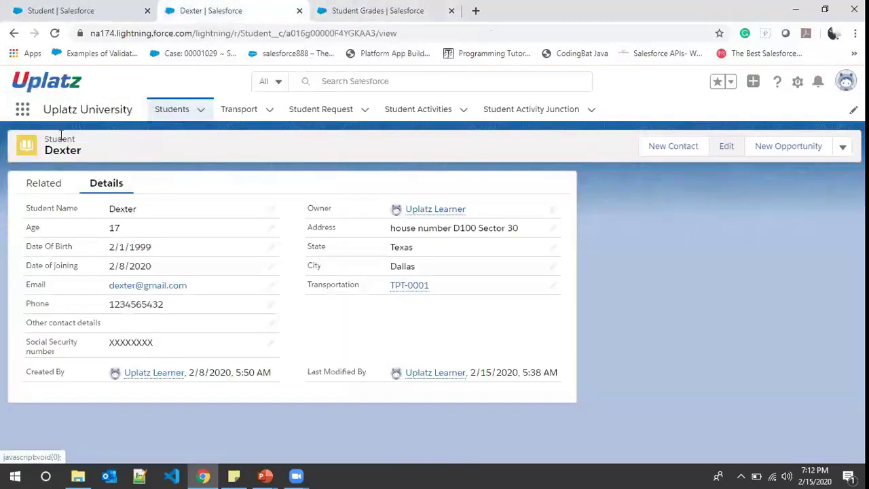
pyautogui.click(55, 185)
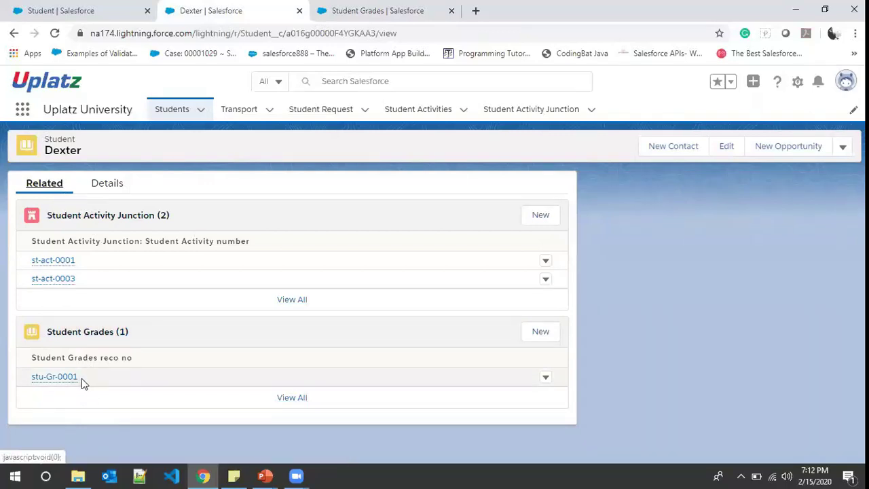
pyautogui.click(115, 191)
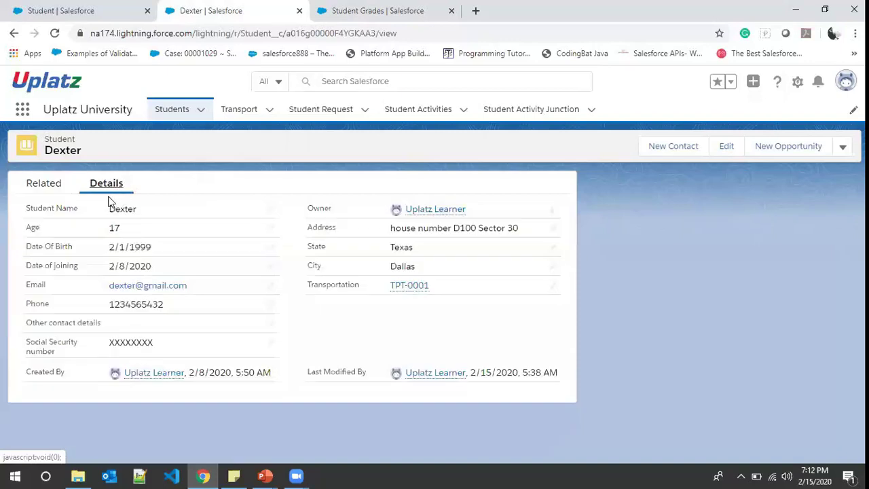
pyautogui.click(46, 188)
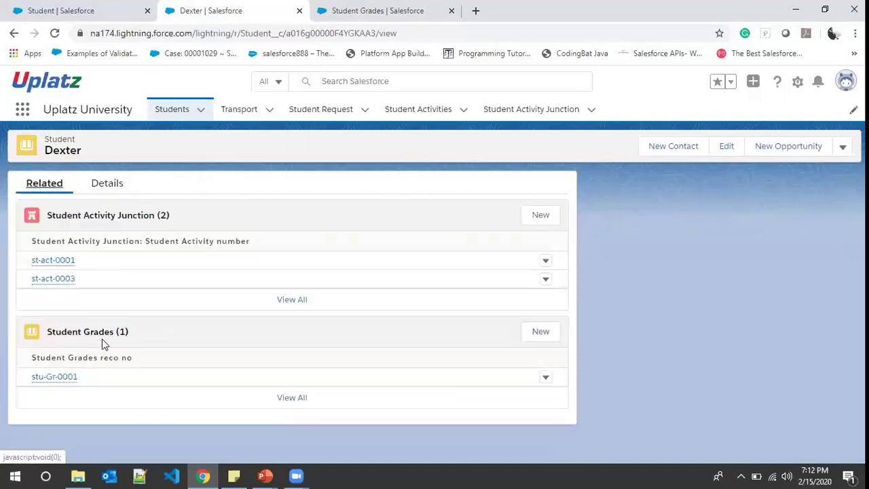
pyautogui.click(107, 189)
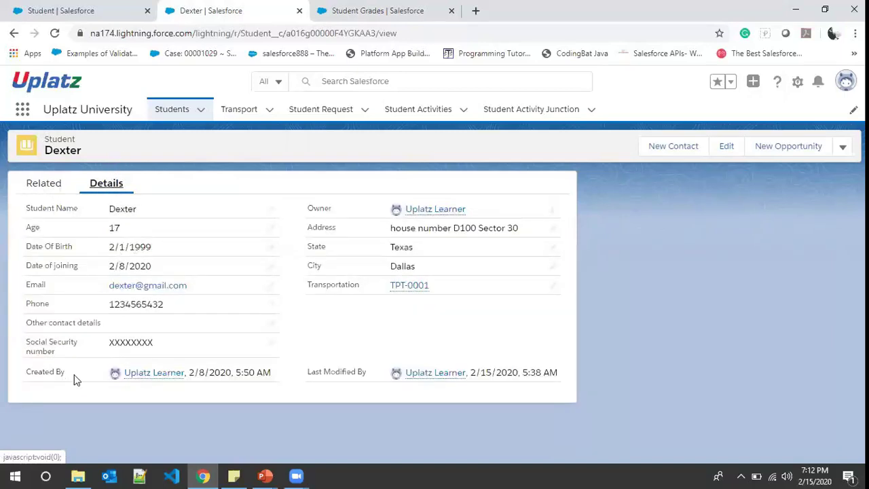
pyautogui.click(63, 189)
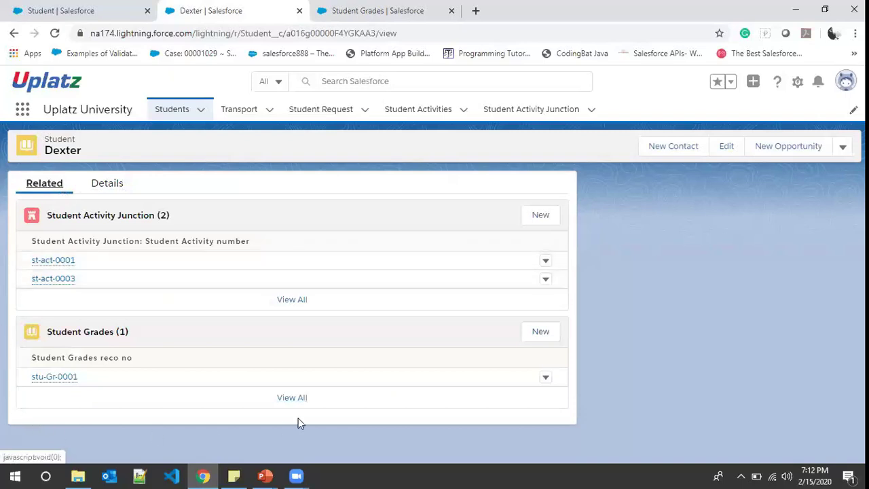
pyautogui.click(110, 184)
# - Select Roll-Up Summary as the data type of the new Student field and proceed to its details
pyautogui.click(94, 8)
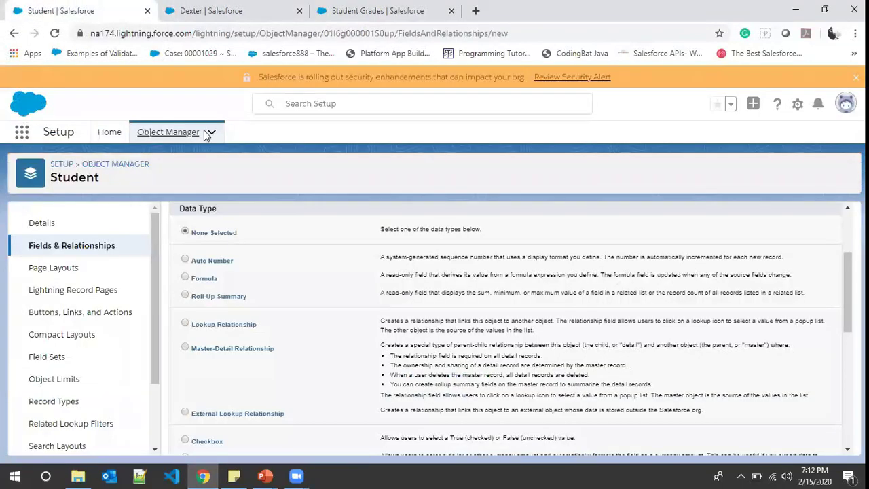
pyautogui.click(185, 297)
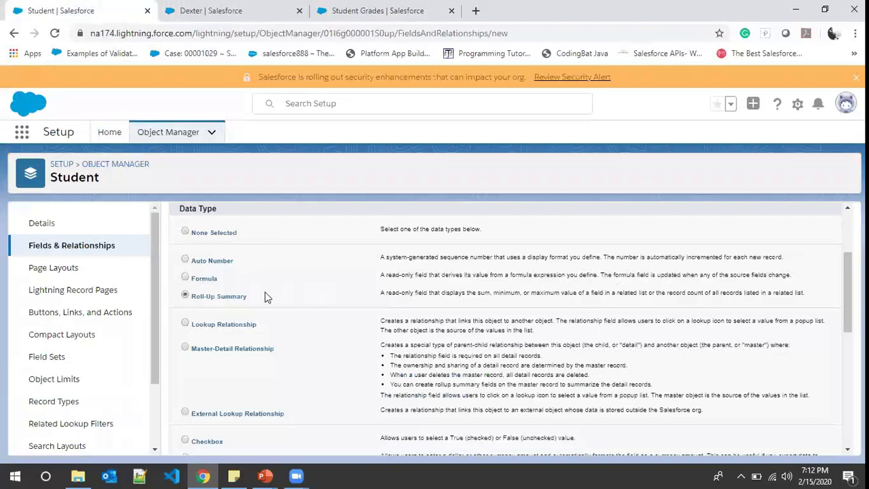
pyautogui.scroll(2, 679, 312)
pyautogui.click(799, 285)
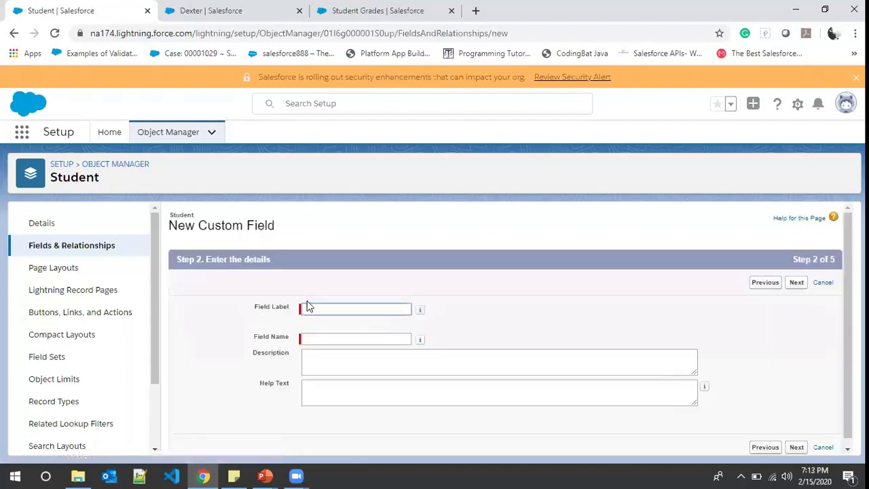
# - Consult the roll-up summary fields slide in PowerPoint and return to the custom field form in the browser
pyautogui.moveTo(266, 475)
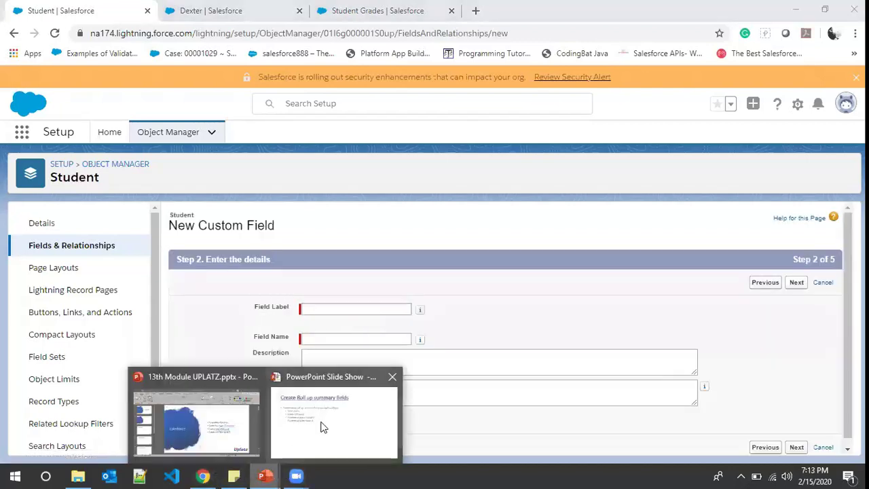
pyautogui.click(319, 426)
pyautogui.hotkey('alt', 'Tab')
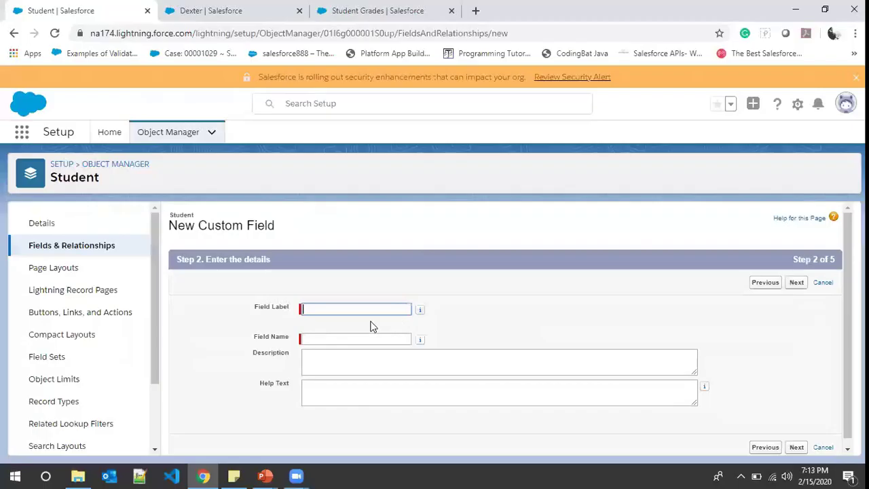
# - Label the roll-up summary field Total Marks with the field name Total_Marks and proceed to the summary calculation
pyautogui.click(362, 310)
pyautogui.write('Tot')
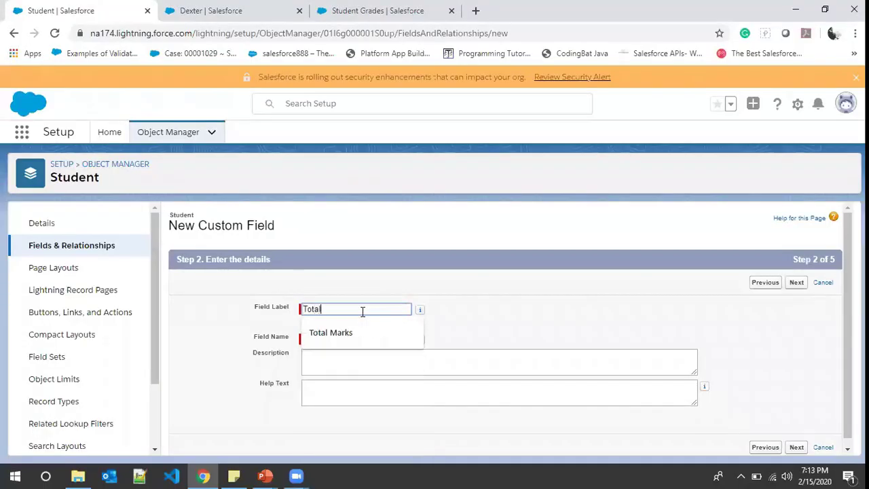
pyautogui.write('al')
pyautogui.press('Down')
pyautogui.press('Return')
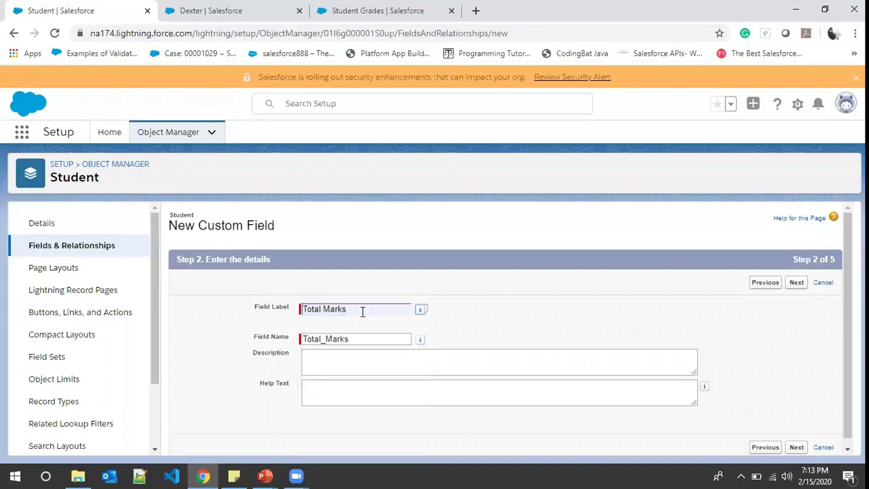
pyautogui.scroll(-1, 373, 327)
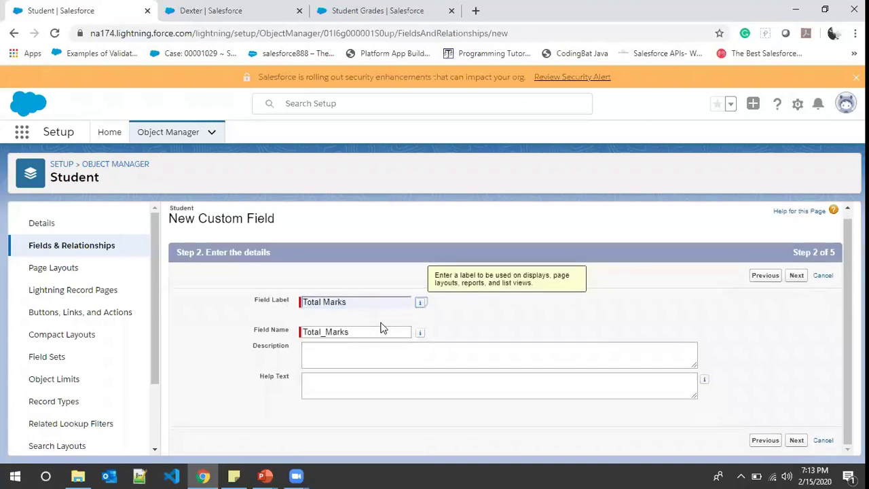
pyautogui.click(796, 278)
# - Check the student record's related lists and set the summarized object of the roll-up field to Student Grades
pyautogui.scroll(-1, 637, 295)
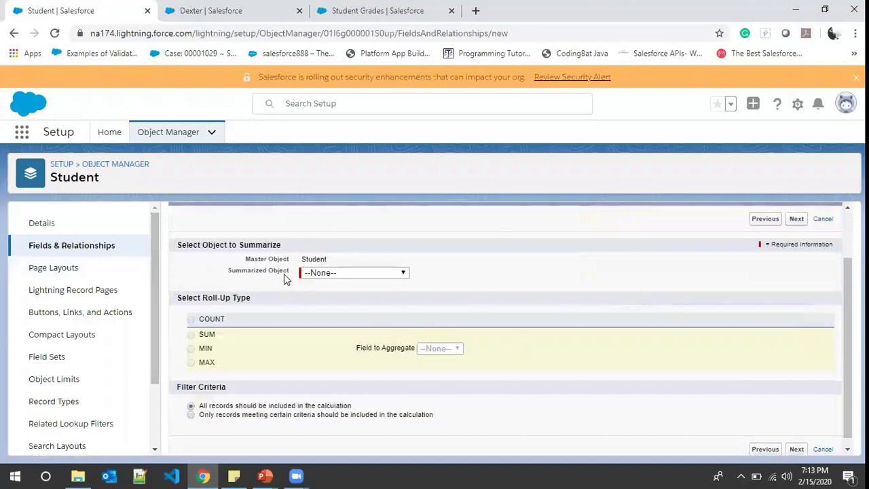
pyautogui.click(382, 273)
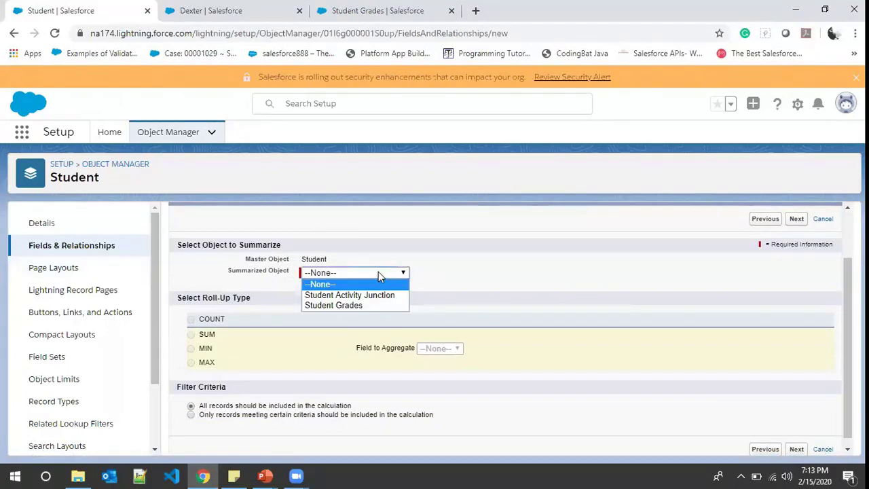
pyautogui.click(368, 10)
pyautogui.click(198, 10)
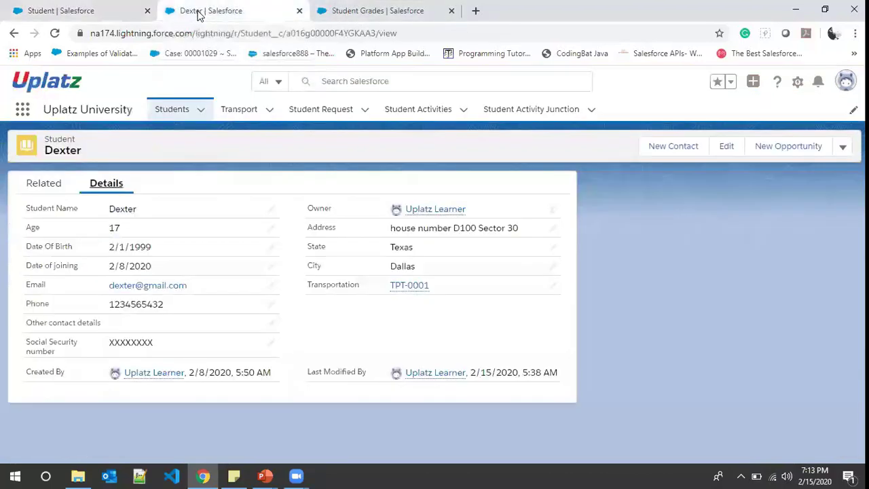
pyautogui.click(54, 182)
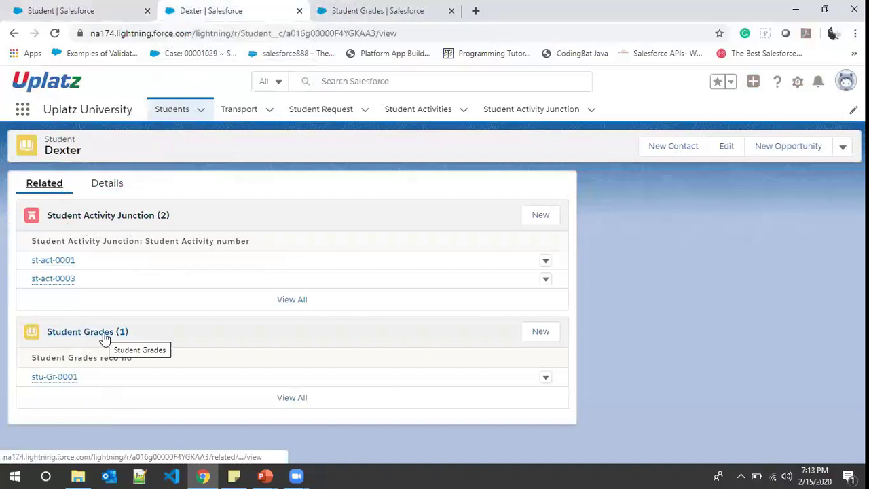
pyautogui.click(123, 8)
pyautogui.click(383, 272)
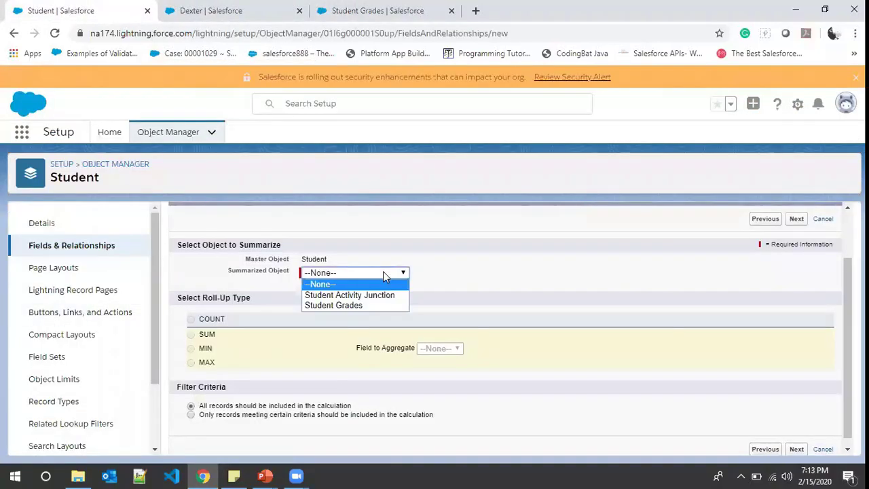
pyautogui.click(378, 306)
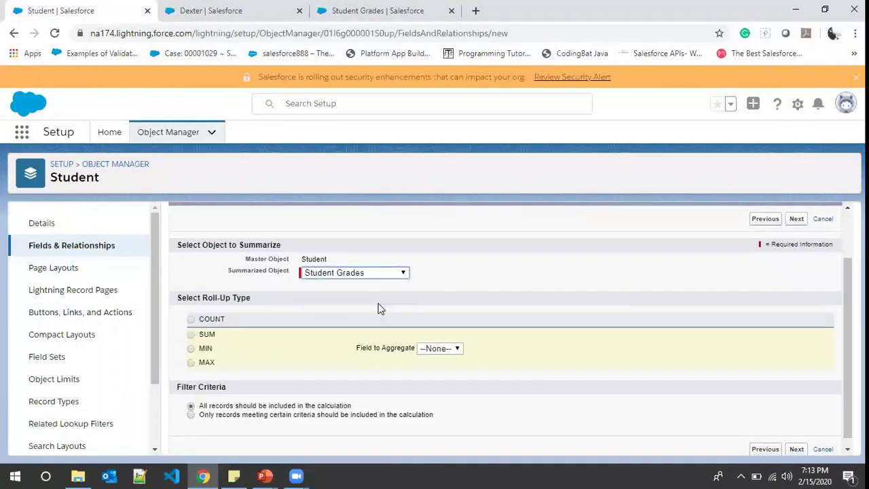
# - Examine the Total Marks field on the student's stu-Gr-0001 grades record and return to the summary calculation form
pyautogui.scroll(-1, 210, 361)
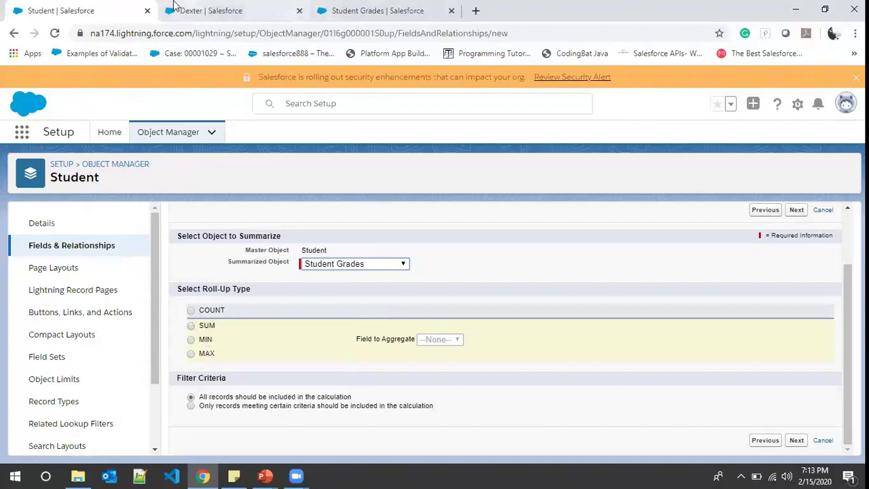
pyautogui.click(207, 8)
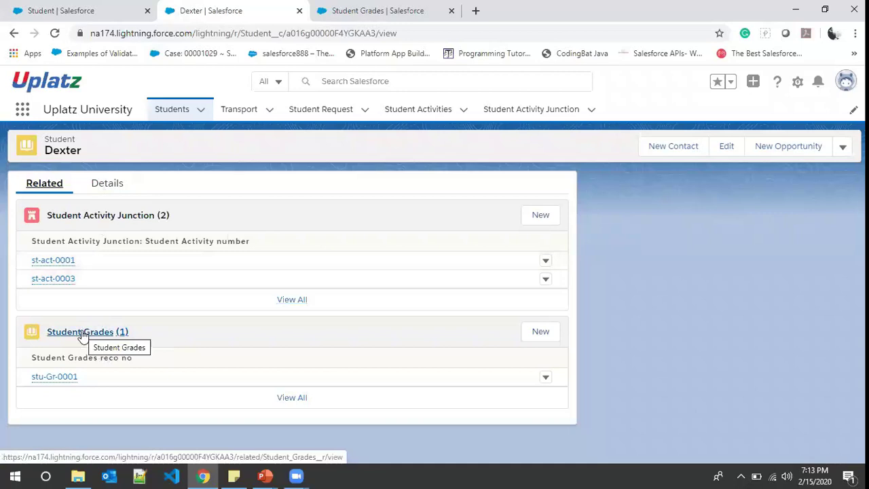
pyautogui.click(62, 377)
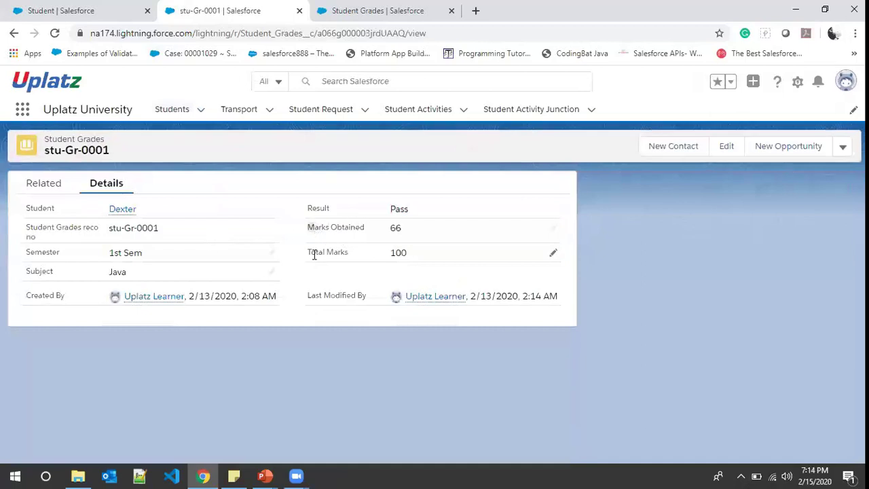
pyautogui.moveTo(313, 253); pyautogui.dragTo(348, 254)
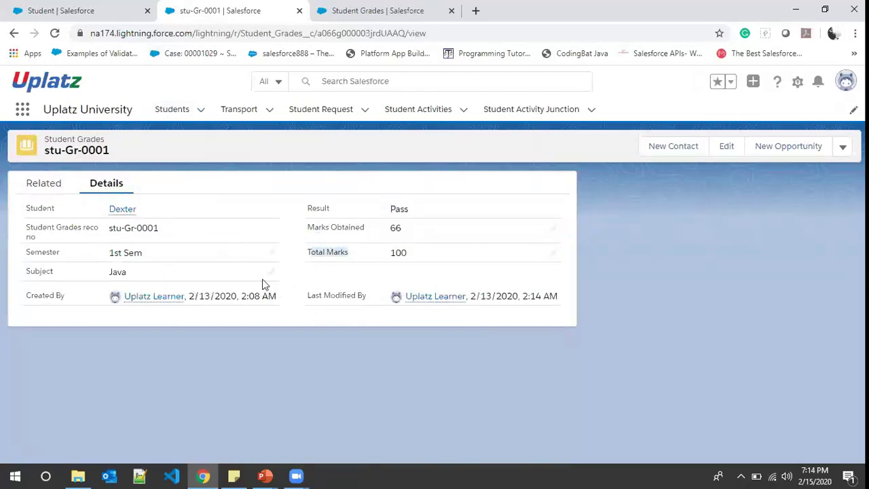
pyautogui.click(120, 7)
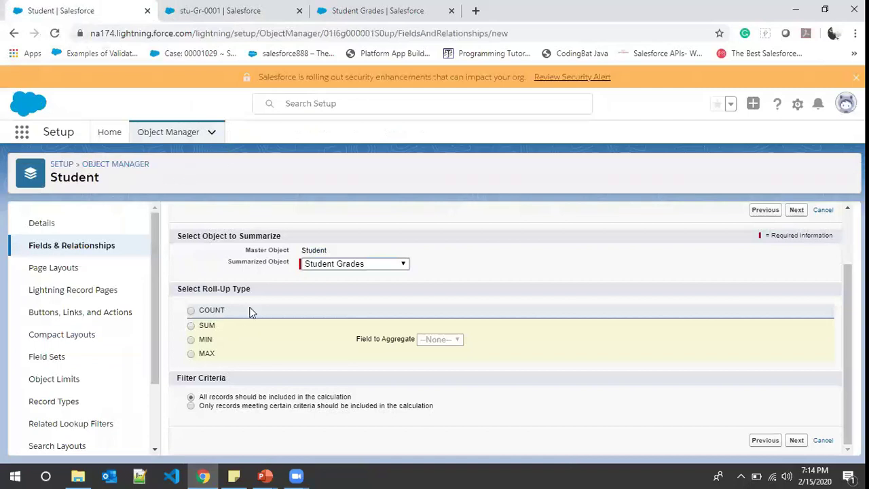
pyautogui.click(220, 10)
pyautogui.click(76, 7)
# - Set the roll-up type to SUM with Total Marks as the field to aggregate
pyautogui.click(191, 325)
pyautogui.click(473, 341)
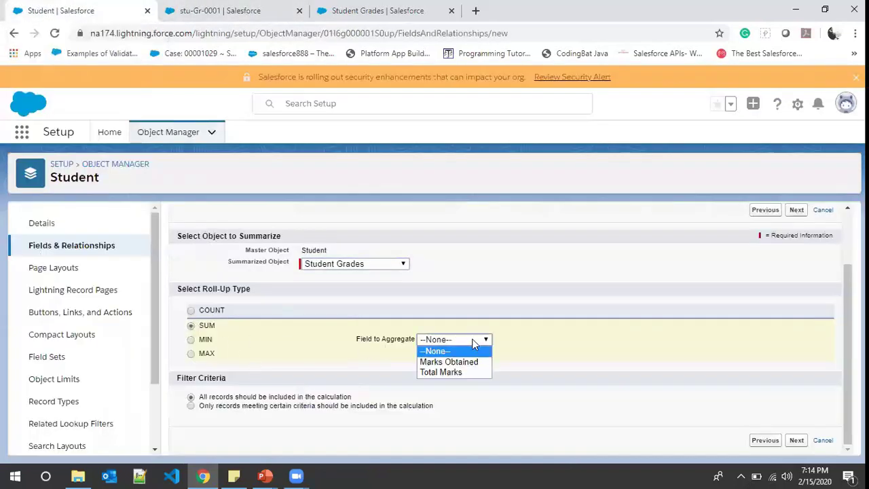
pyautogui.click(455, 373)
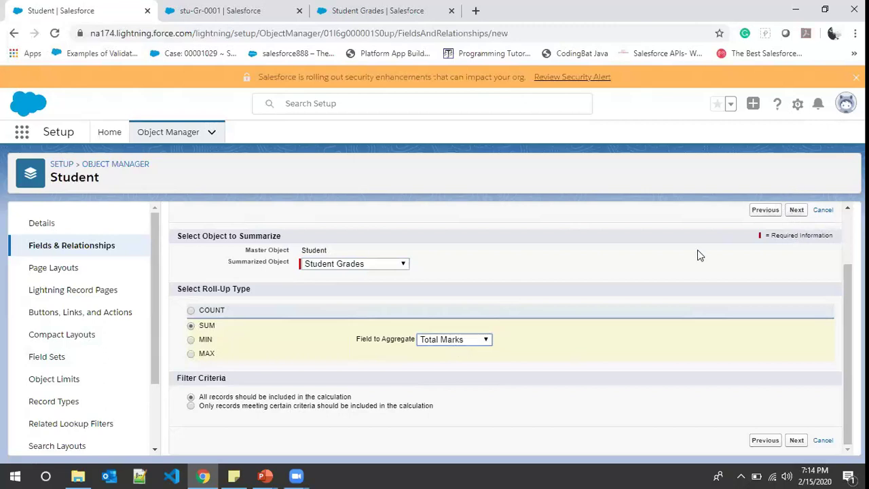
# - Accept the default field-level security and page layout, save the Total Marks field and start another new custom field
pyautogui.click(794, 211)
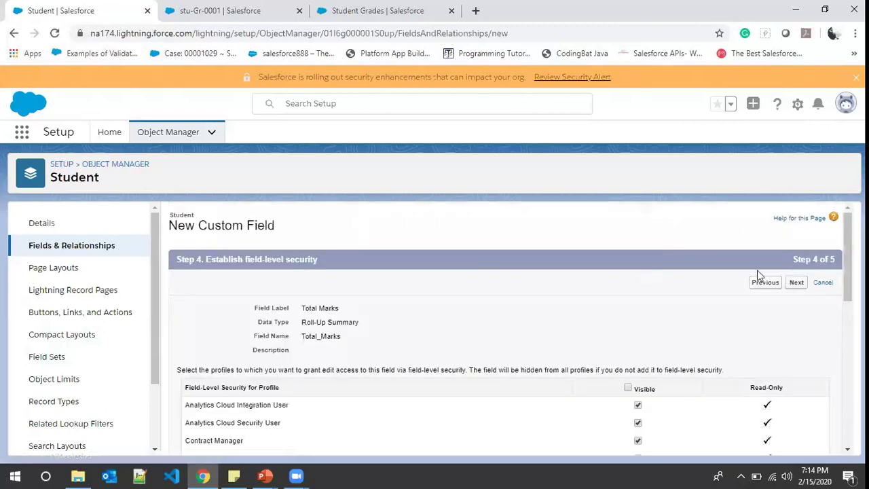
pyautogui.scroll(-1, 760, 278)
pyautogui.click(795, 219)
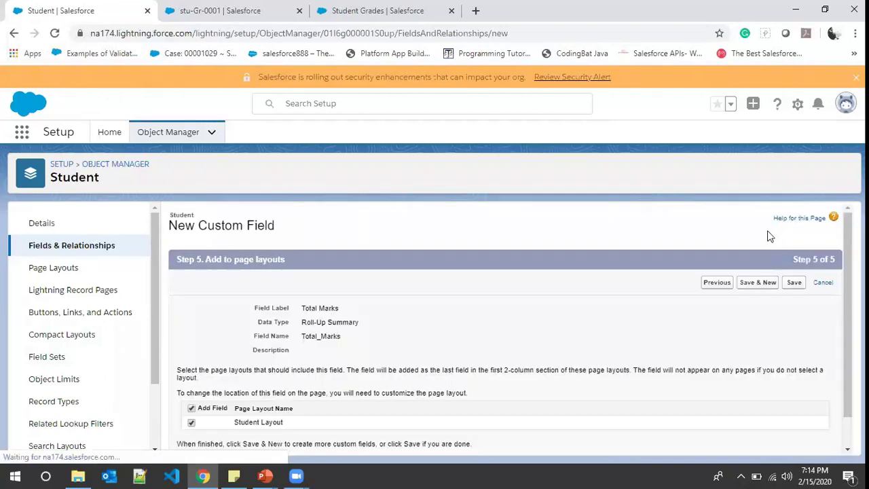
pyautogui.click(757, 283)
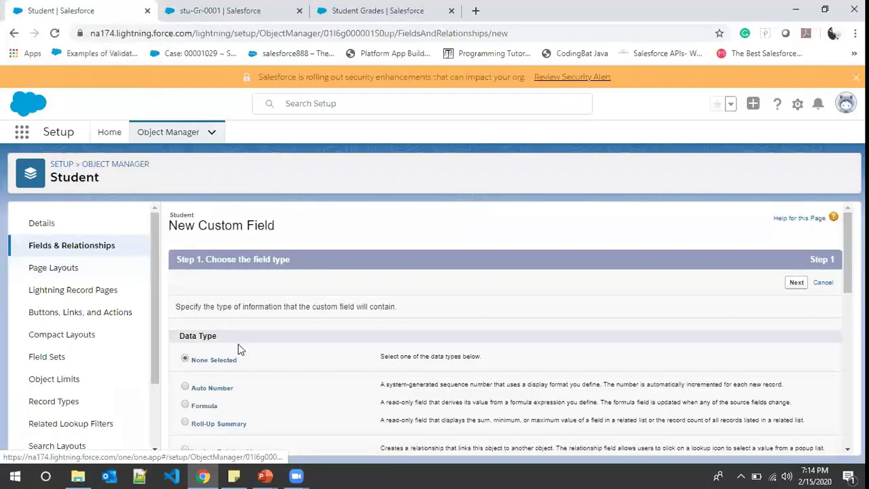
# - Choose Roll-Up Summary as the data type of this additional Student field and continue to its label and name
pyautogui.scroll(-3, 238, 350)
pyautogui.scroll(2, 210, 314)
pyautogui.click(197, 362)
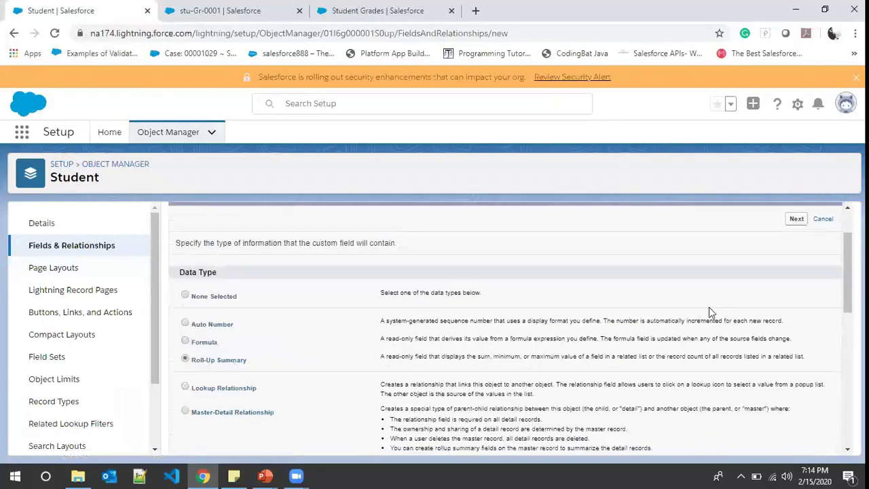
pyautogui.click(796, 218)
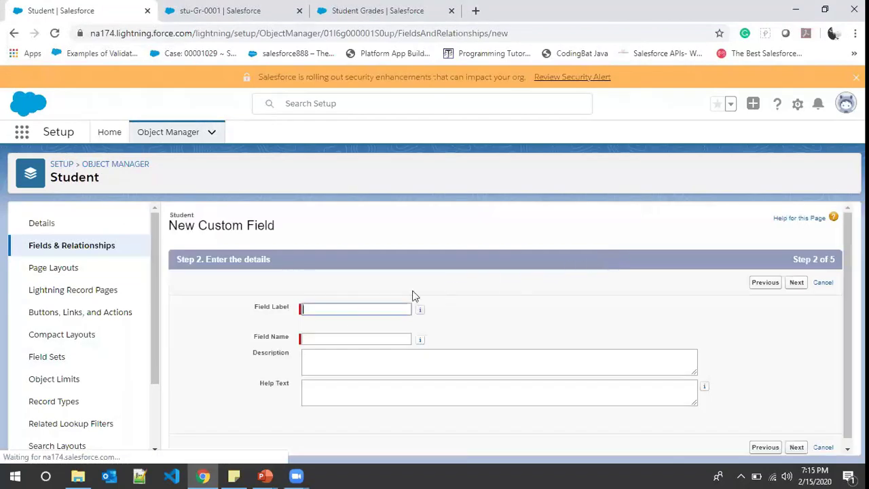
# - Label the field Marks Obtained with the field name Marks_Obtained and proceed to the summary calculation
pyautogui.click(351, 307)
pyautogui.write('Ma')
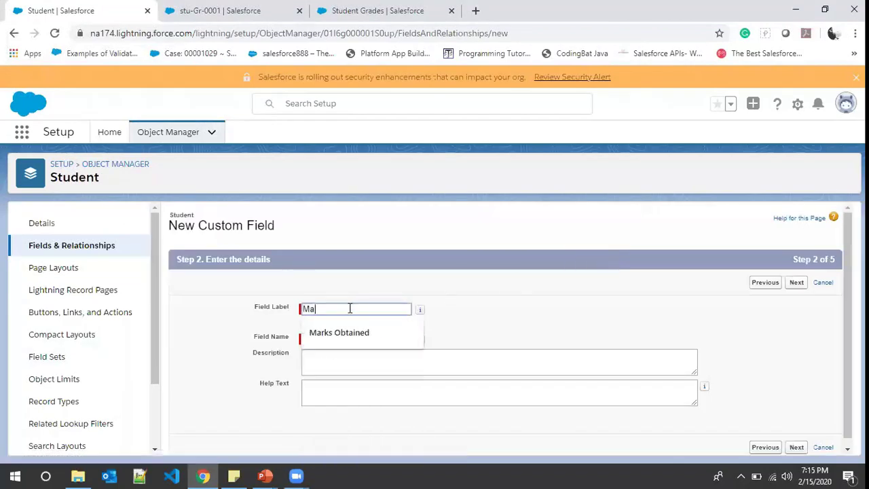
pyautogui.write('rks')
pyautogui.press('Down')
pyautogui.press('Return')
pyautogui.press('Tab')
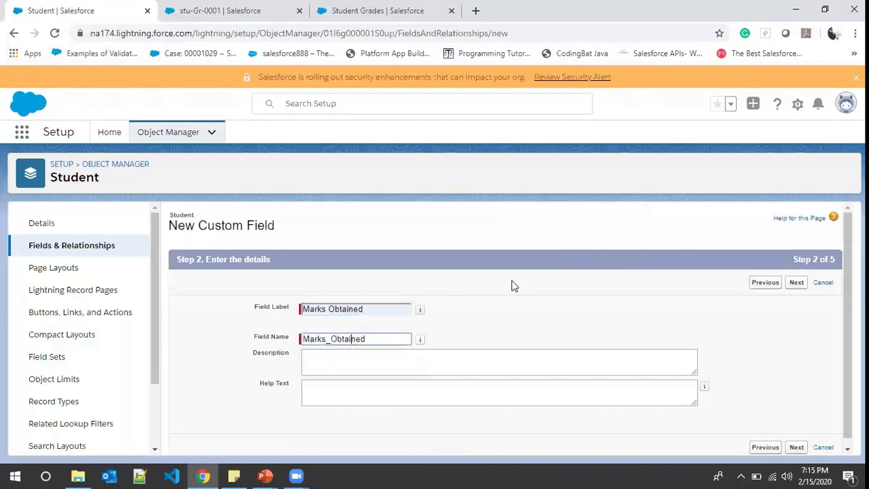
pyautogui.scroll(-1, 510, 285)
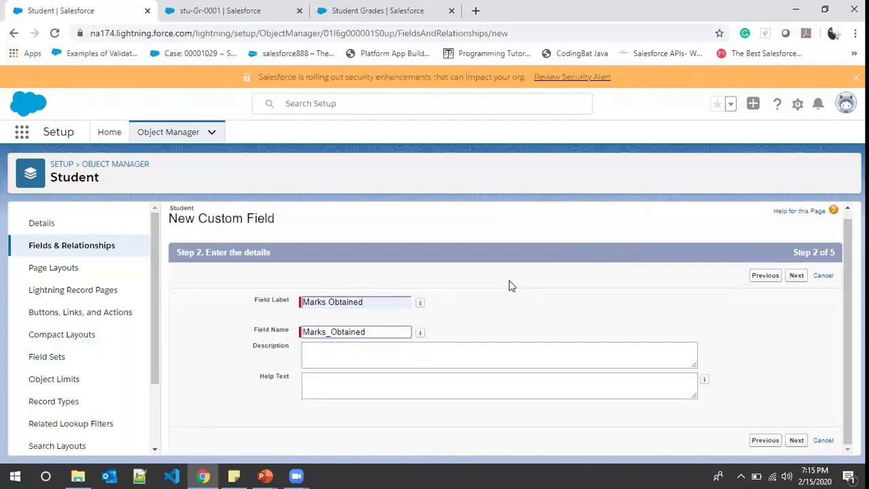
pyautogui.click(796, 281)
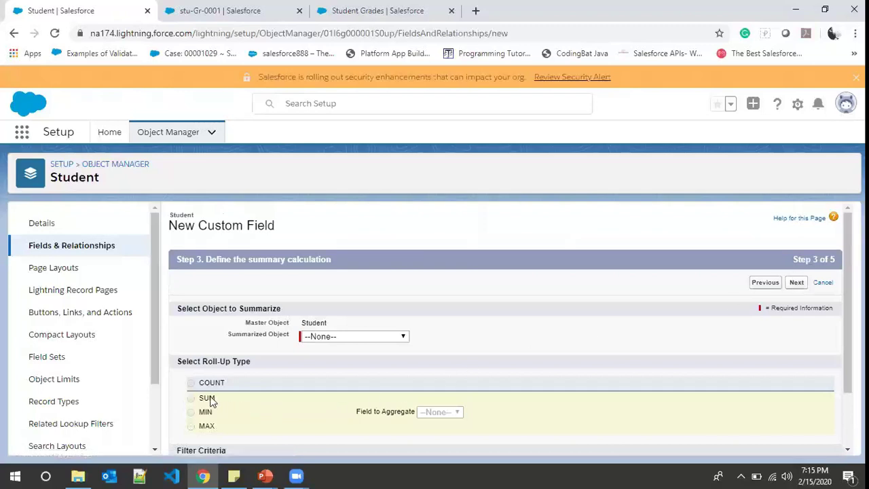
# - Summarize the Student Grades object with a SUM roll-up that aggregates the Marks Obtained field
pyautogui.click(317, 337)
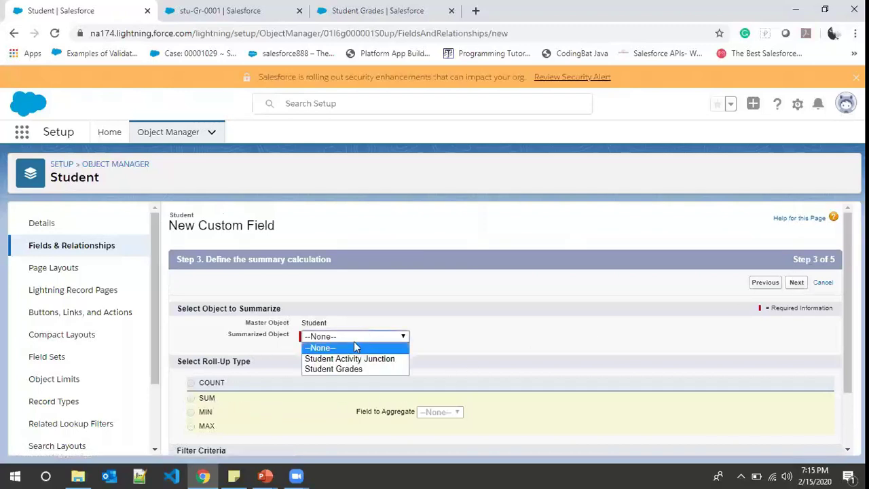
pyautogui.click(330, 368)
pyautogui.click(191, 398)
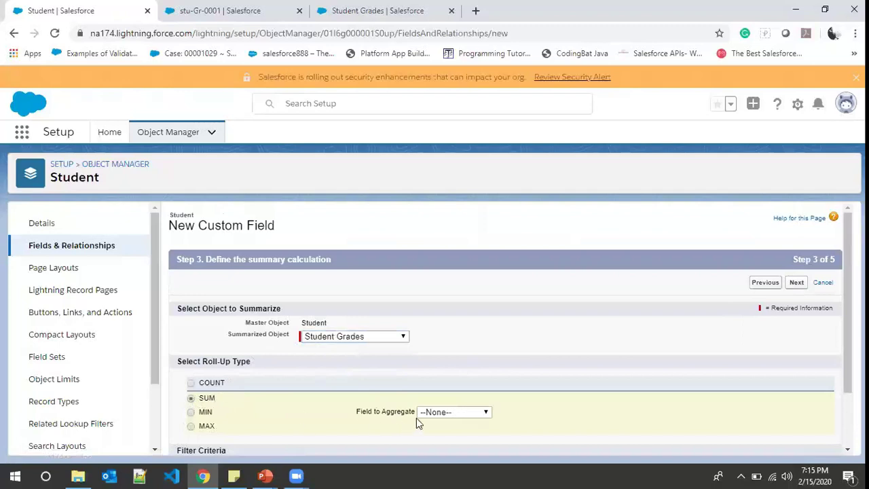
pyautogui.click(452, 412)
pyautogui.click(449, 434)
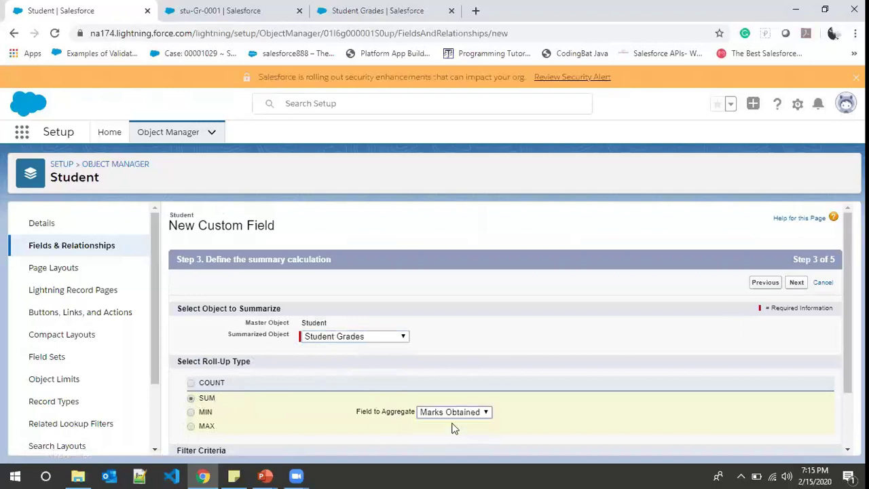
# - Keep the default field-level security and page layout settings and save the Marks Obtained roll-up field
pyautogui.scroll(-2, 497, 367)
pyautogui.click(797, 211)
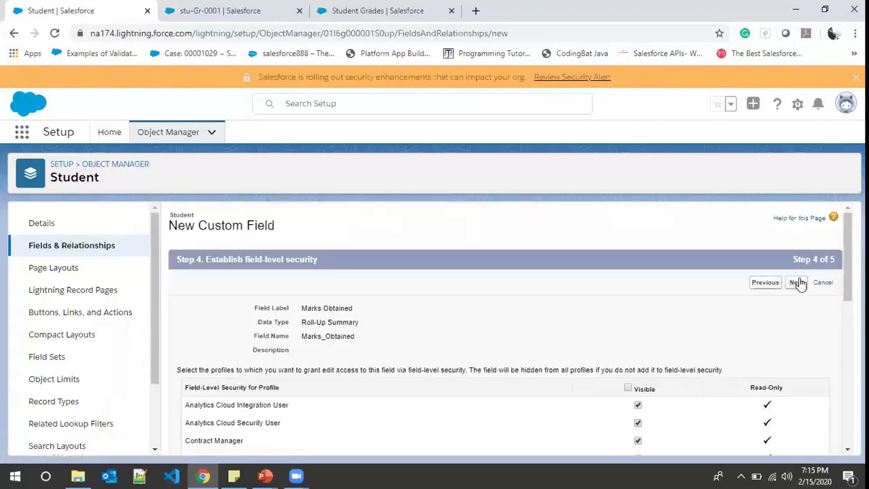
pyautogui.click(797, 282)
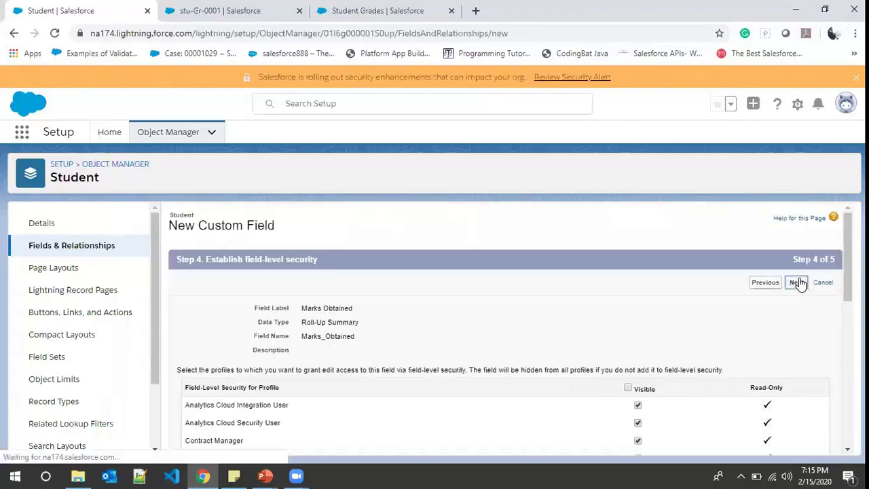
pyautogui.click(791, 283)
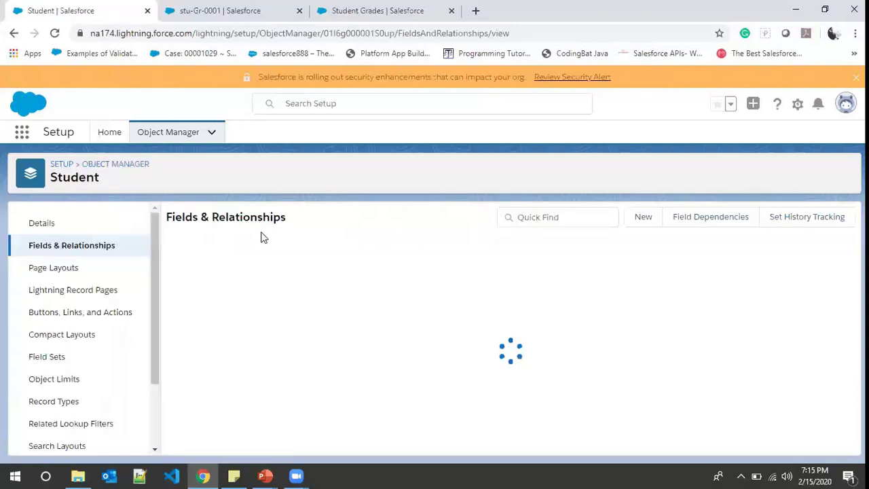
# - Go back from the stu-Gr-0001 grades record to the parent student record's related lists
pyautogui.click(354, 9)
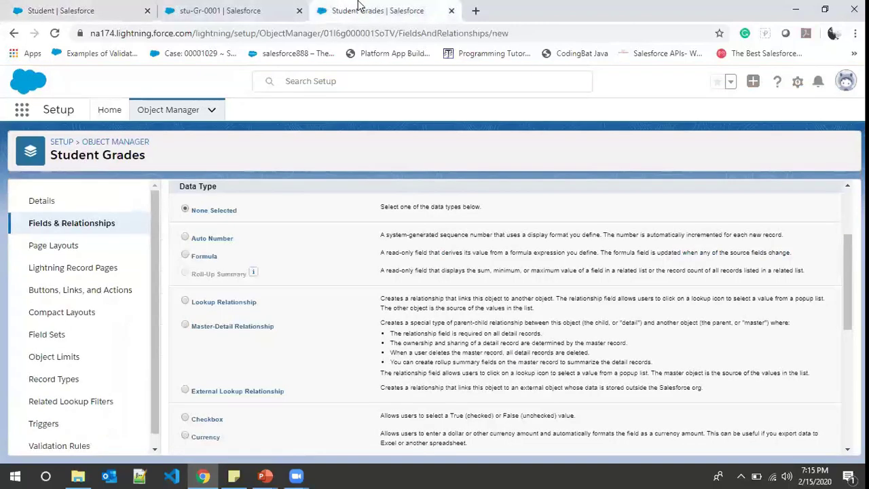
pyautogui.click(242, 7)
pyautogui.click(46, 184)
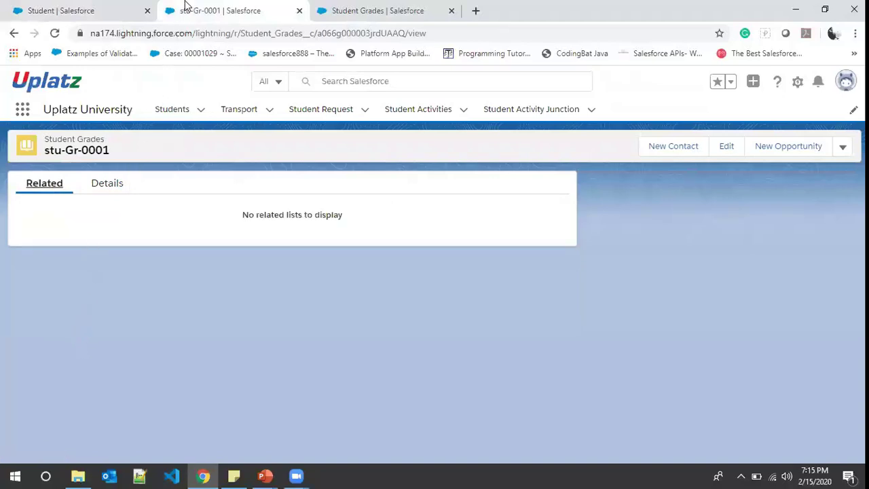
pyautogui.click(14, 33)
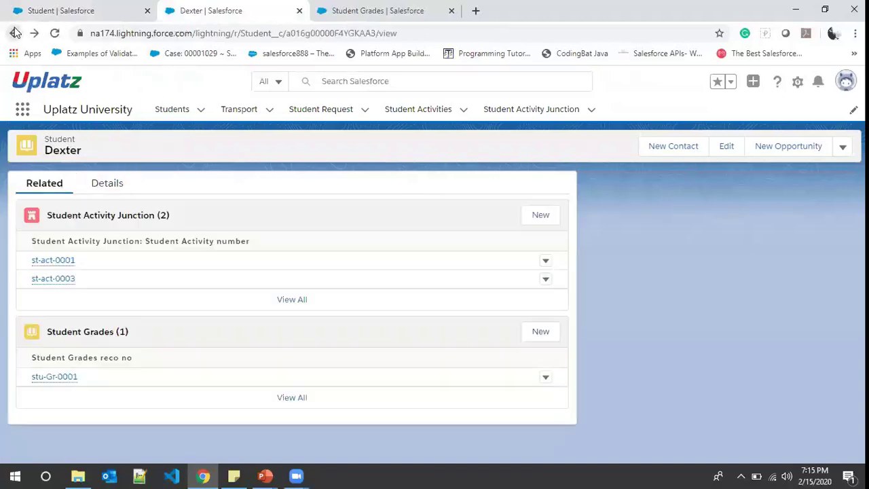
# - Create a Student Grades record for the student with 1st Sem, C/C++, Marks Obtained 70 and Total Marks 100, and start another one
pyautogui.click(543, 332)
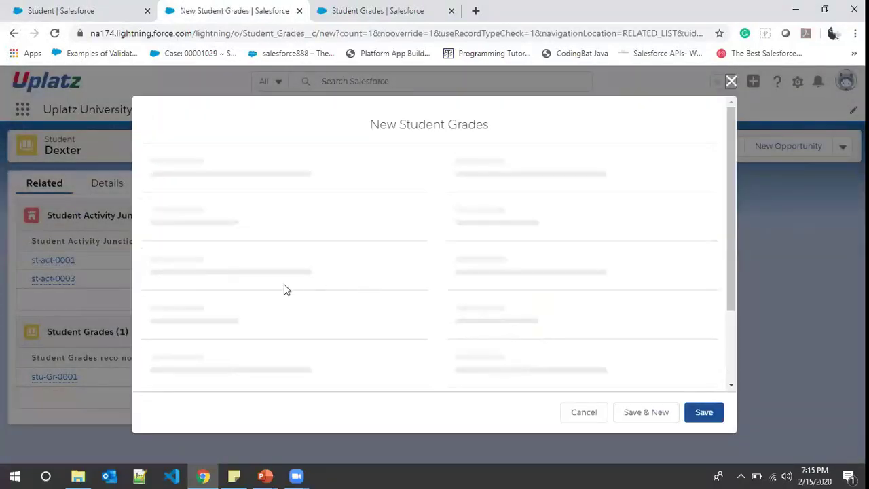
pyautogui.click(392, 297)
pyautogui.click(287, 228)
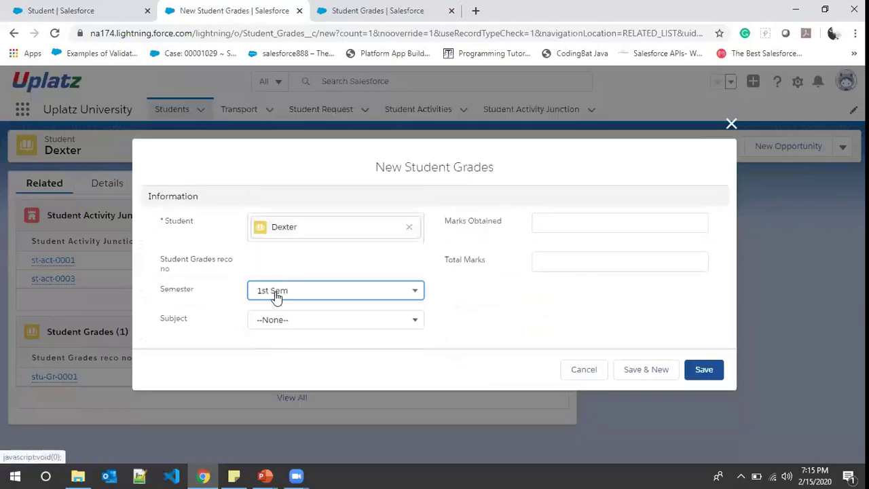
pyautogui.click(287, 319)
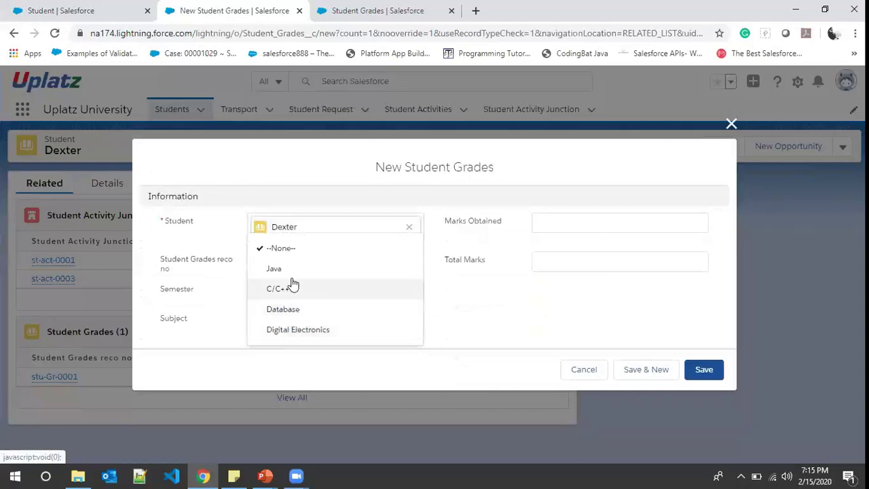
pyautogui.click(292, 290)
pyautogui.click(595, 226)
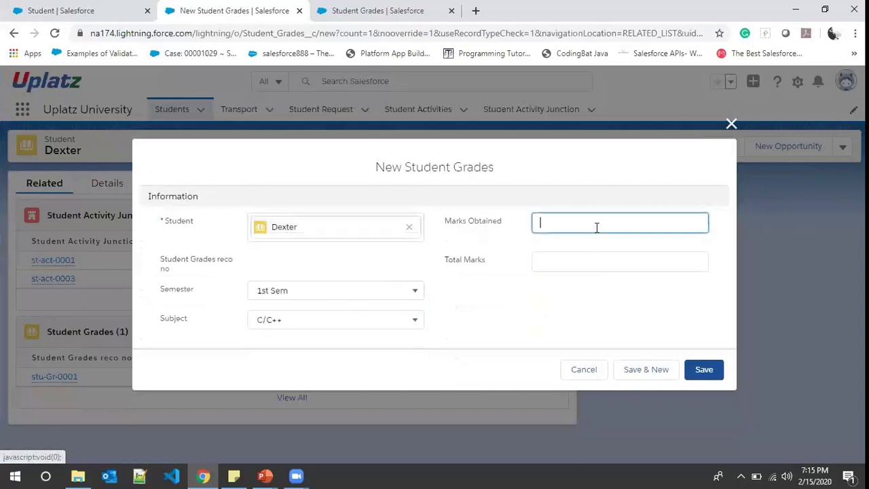
pyautogui.write('70')
pyautogui.click(601, 257)
pyautogui.write('100')
pyautogui.click(668, 372)
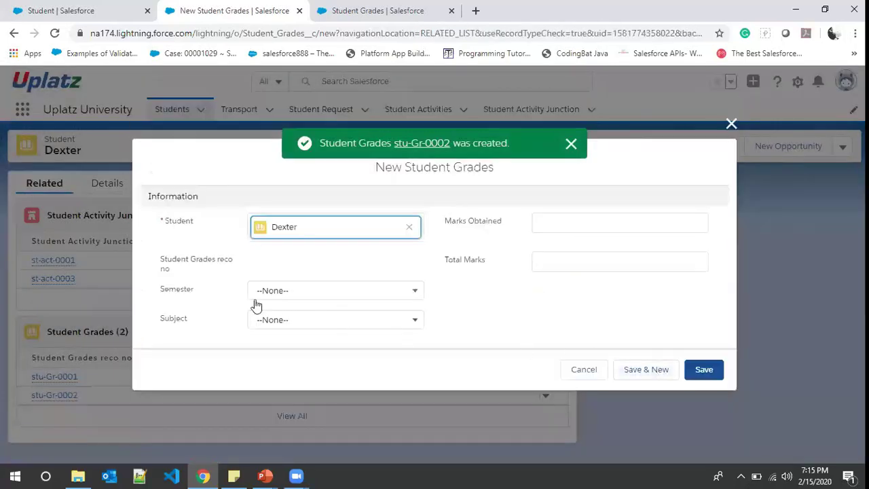
# - Fill in the grades record with 1st Sem, Digital Electronics, Marks Obtained 95 and Total Marks 100, and save it
pyautogui.click(327, 293)
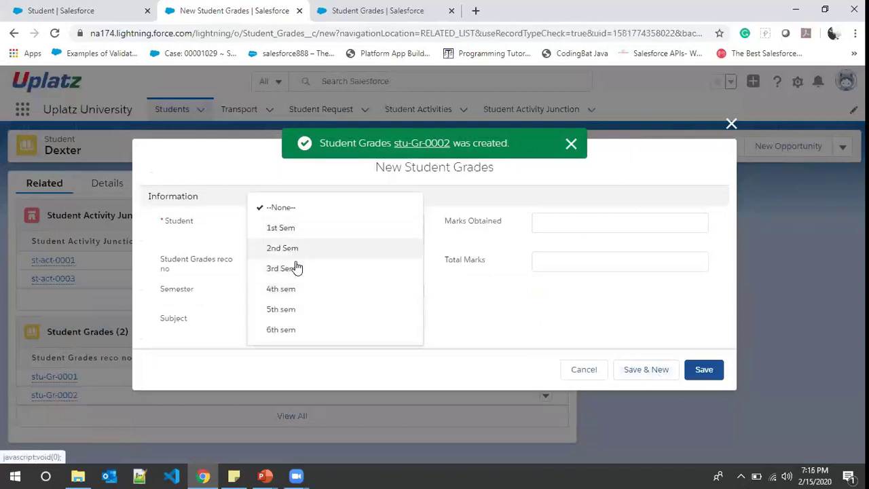
pyautogui.click(295, 230)
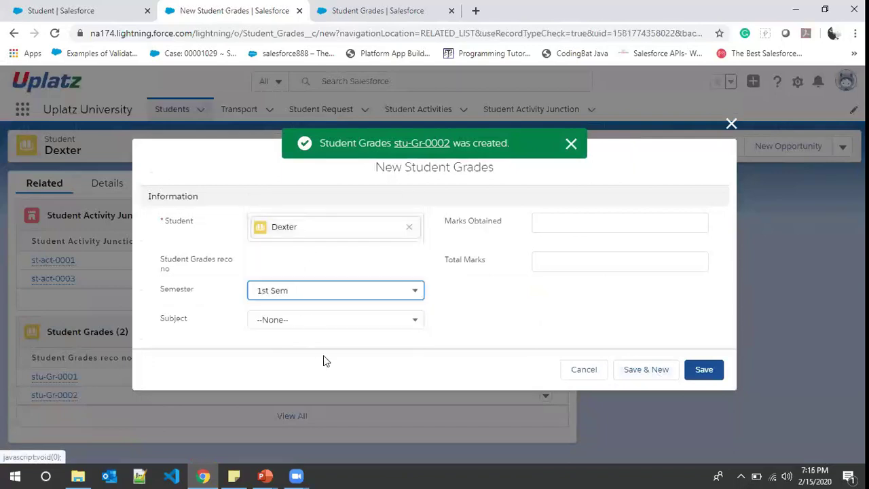
pyautogui.click(355, 319)
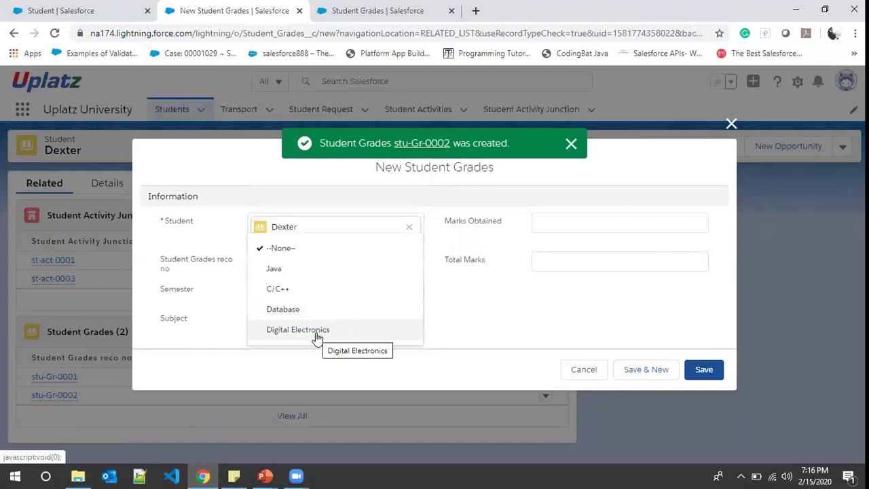
pyautogui.click(344, 331)
pyautogui.click(576, 219)
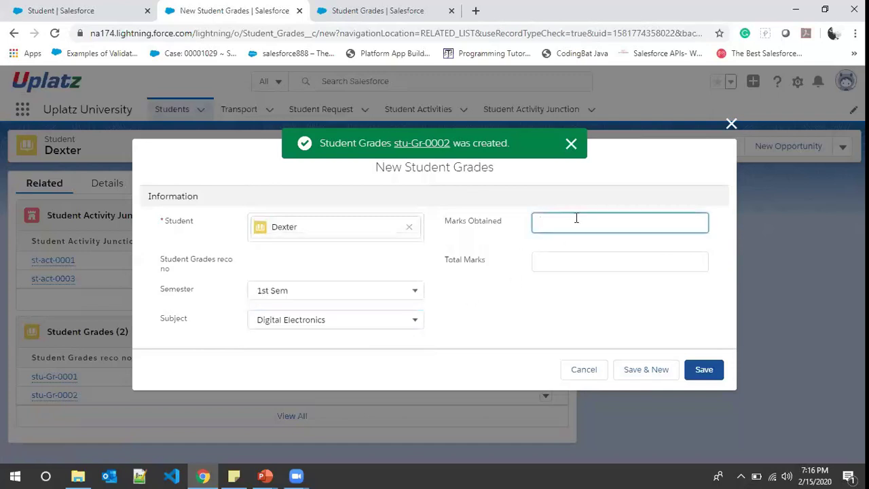
pyautogui.write('95')
pyautogui.click(580, 259)
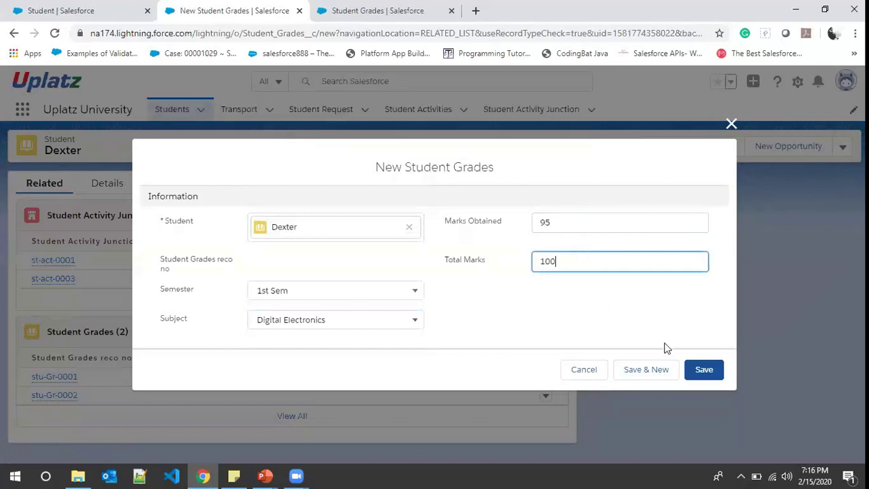
pyautogui.click(699, 368)
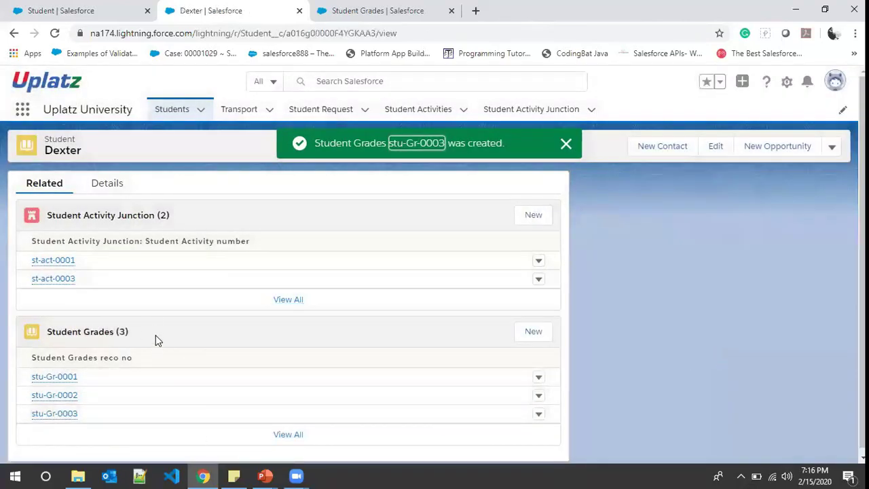
# - Reload the student record's details to load the new roll-up fields, and resave the record without changing any values
pyautogui.click(378, 7)
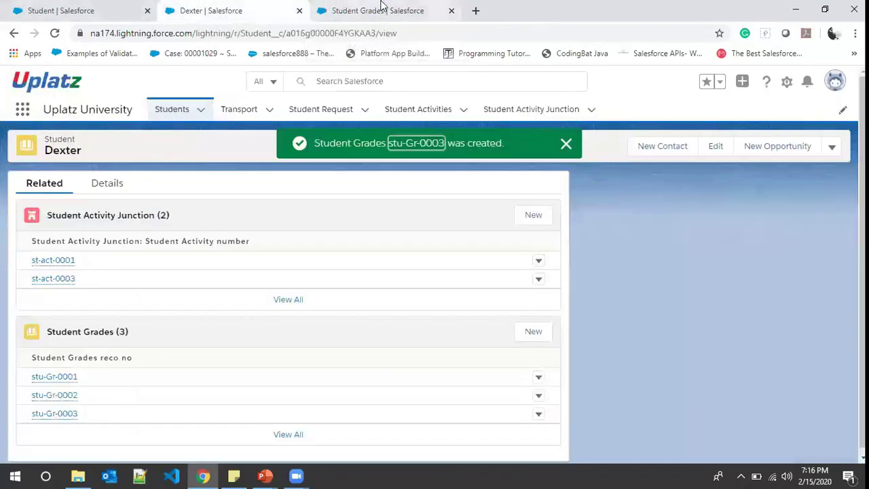
pyautogui.click(384, 8)
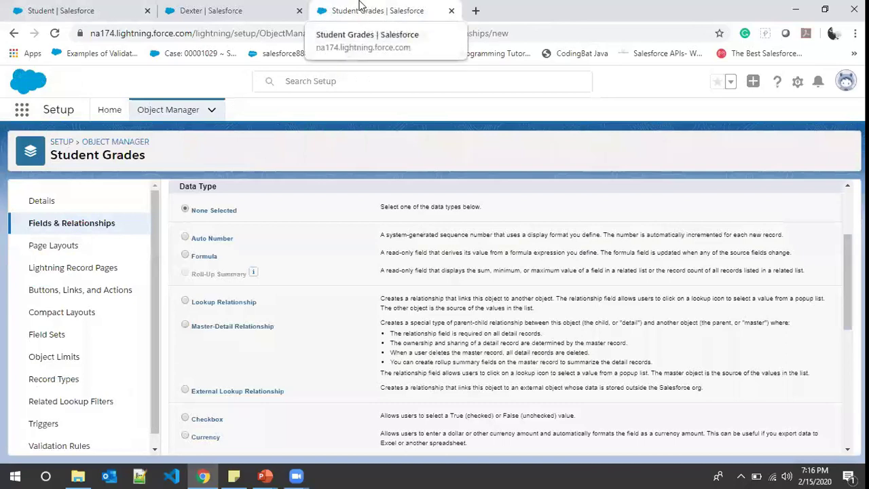
pyautogui.click(176, 10)
pyautogui.click(107, 183)
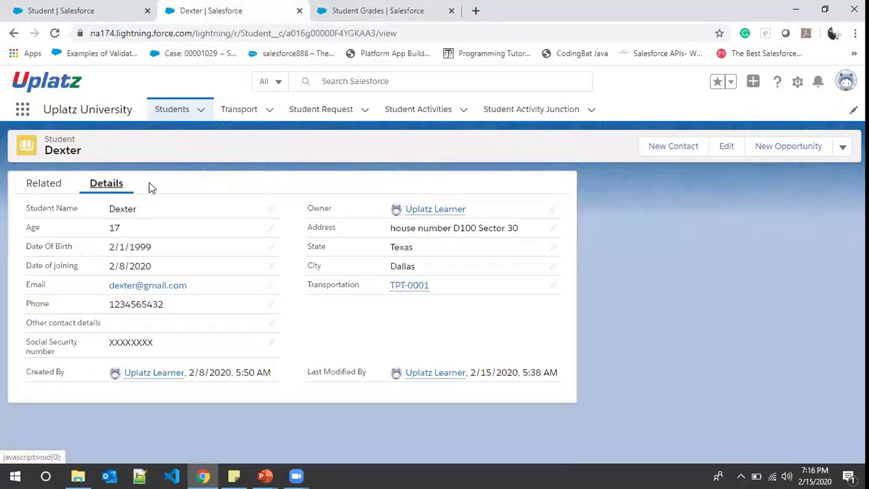
pyautogui.click(55, 33)
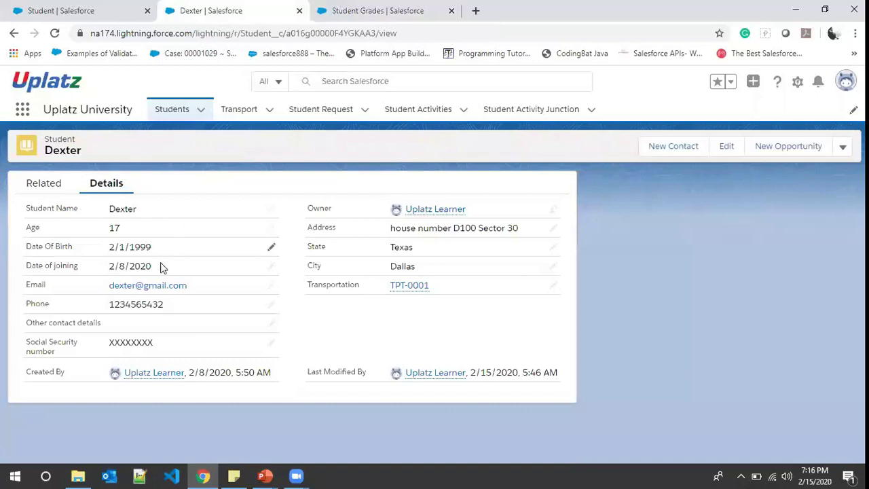
pyautogui.click(55, 34)
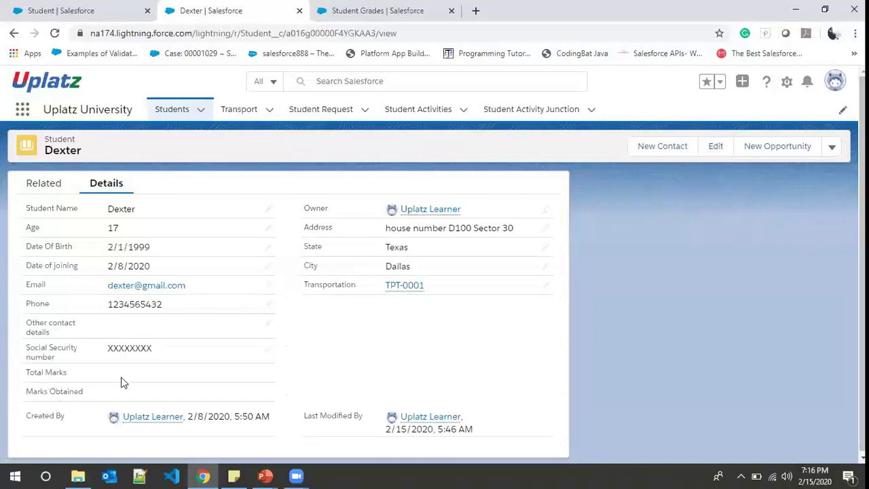
pyautogui.click(720, 147)
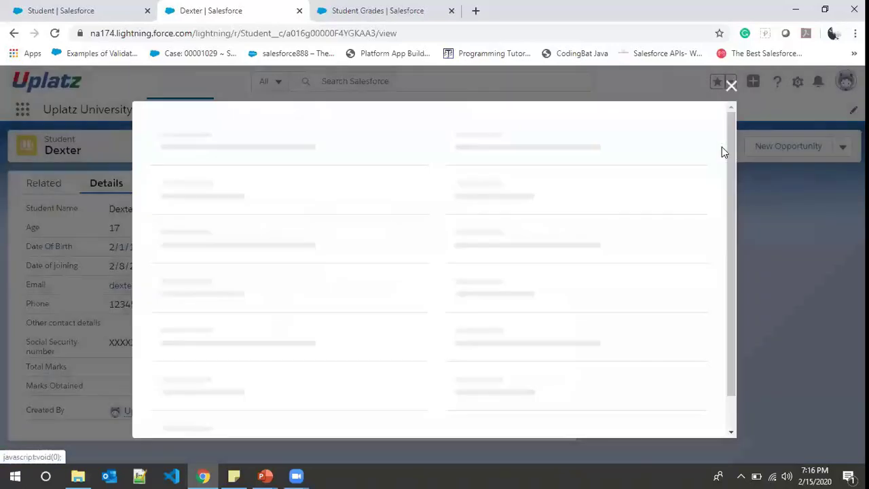
pyautogui.click(705, 415)
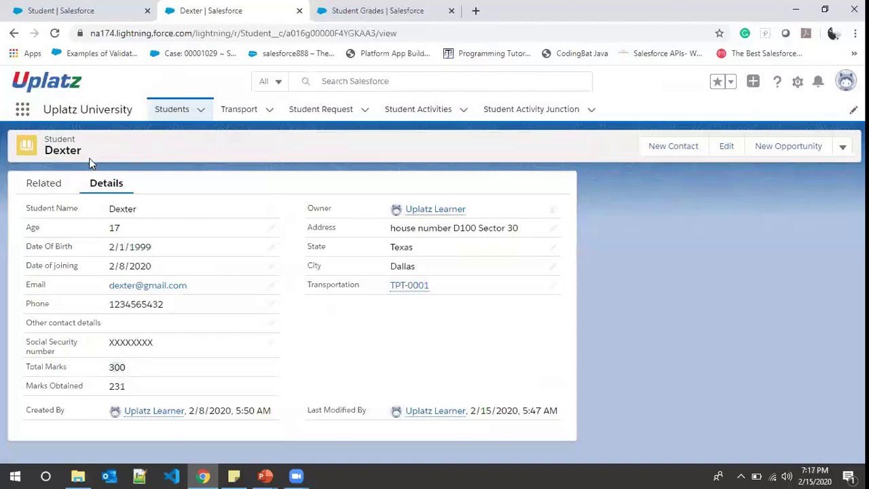
# - Compare the student's related Student Grades list with the Total Marks and Marks Obtained fields in the record details
pyautogui.click(44, 183)
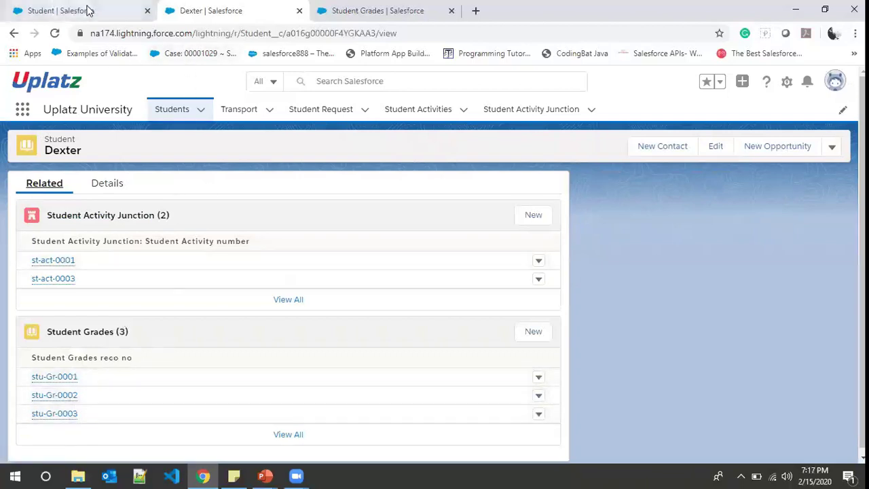
pyautogui.click(115, 187)
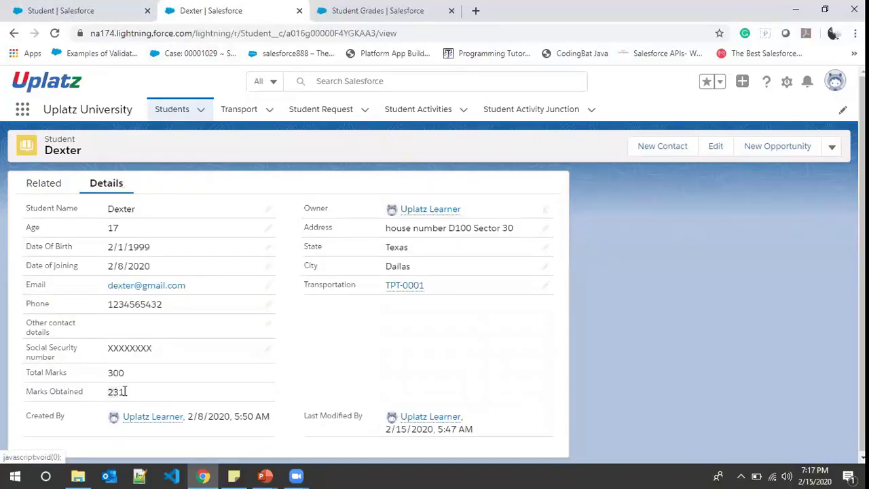
pyautogui.click(109, 15)
pyautogui.click(203, 10)
# - Review the grades records stu-Gr-0001, stu-Gr-0002 and stu-Gr-0003 in separate browser tabs and close those tabs
pyautogui.click(42, 184)
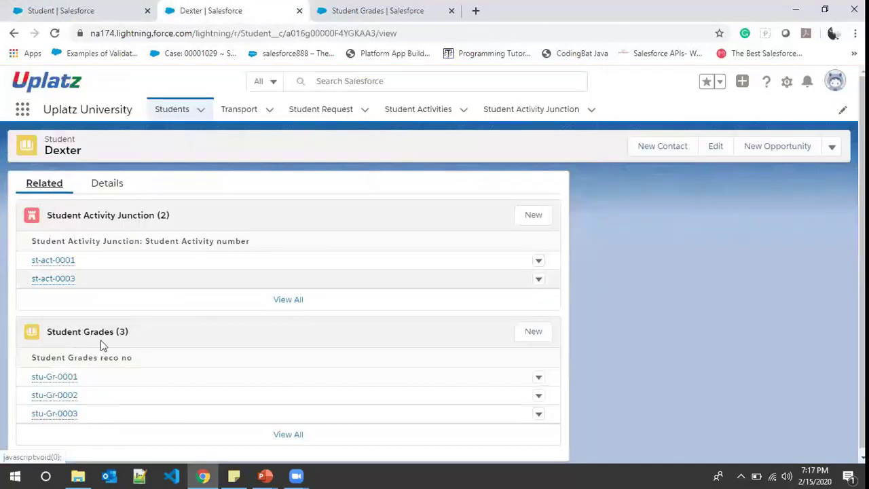
pyautogui.middleClick(67, 380)
pyautogui.middleClick(68, 395)
pyautogui.middleClick(68, 413)
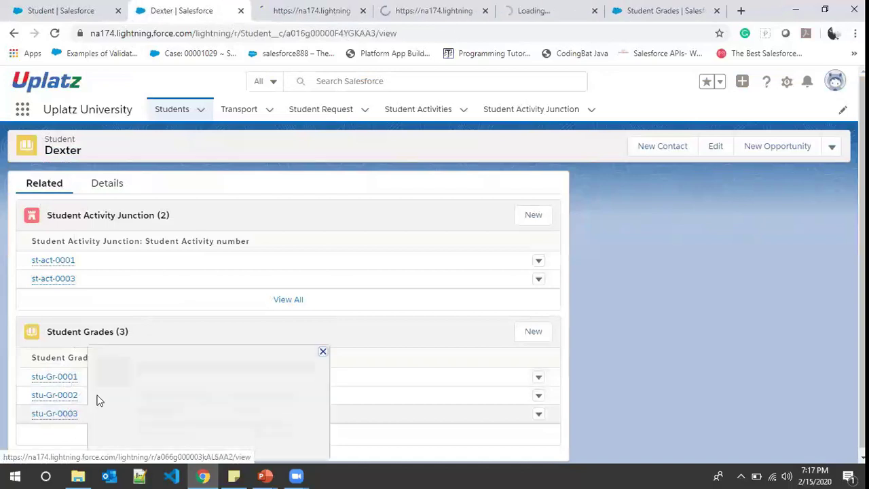
pyautogui.click(305, 9)
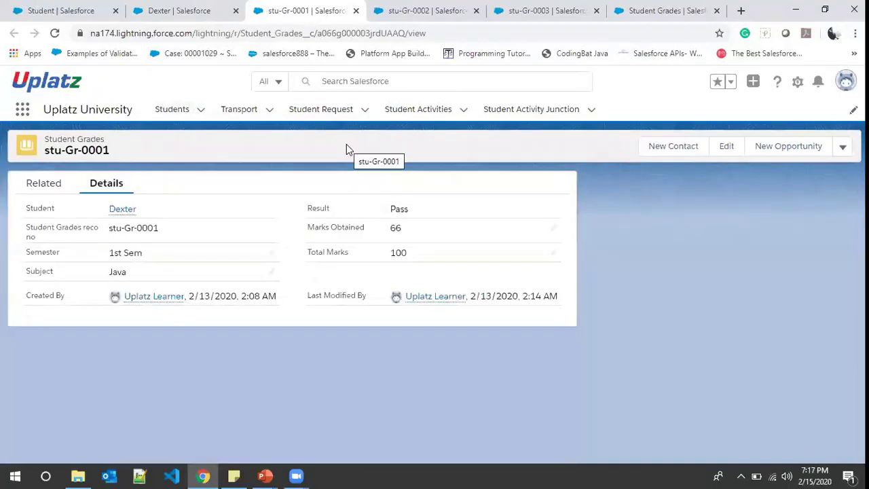
pyautogui.click(437, 6)
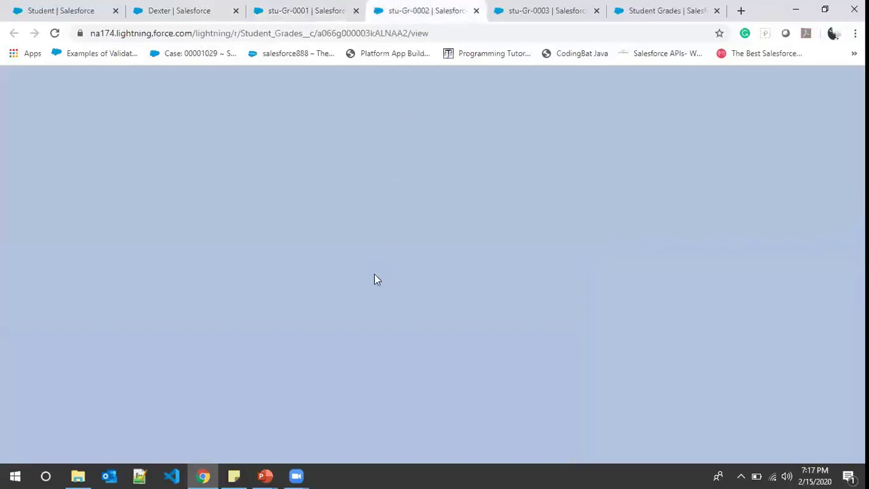
pyautogui.click(506, 6)
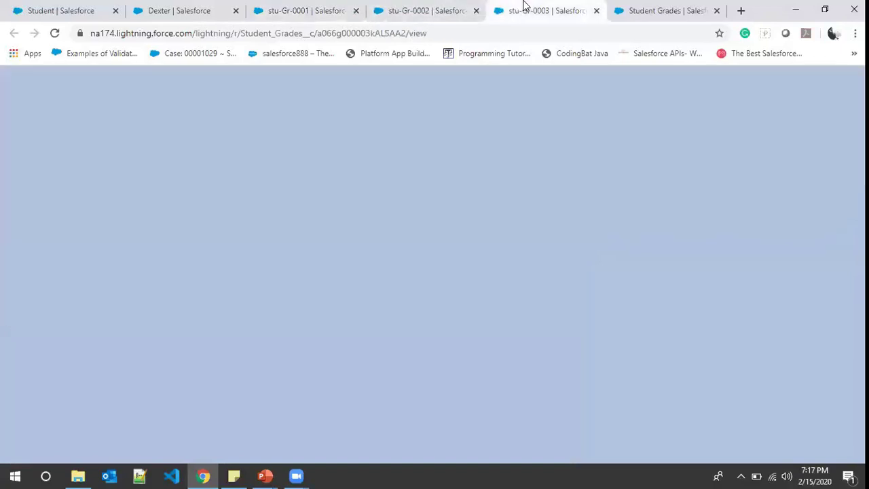
pyautogui.click(595, 11)
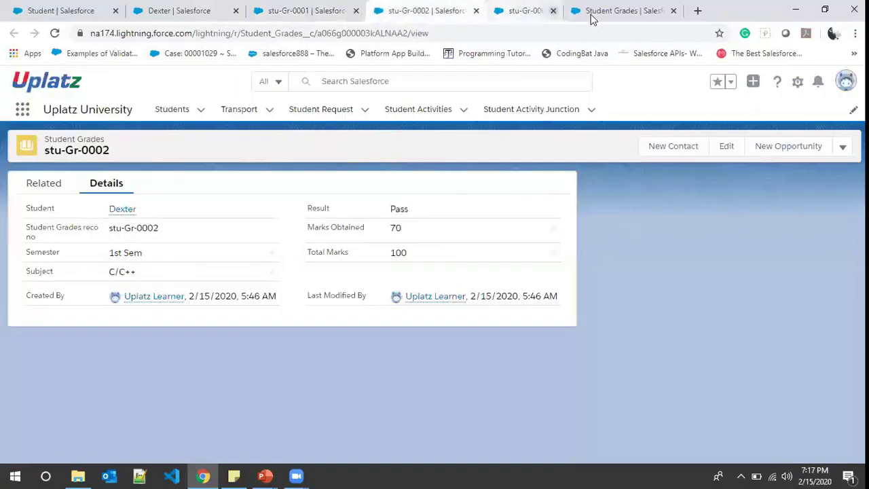
pyautogui.click(475, 11)
pyautogui.click(356, 11)
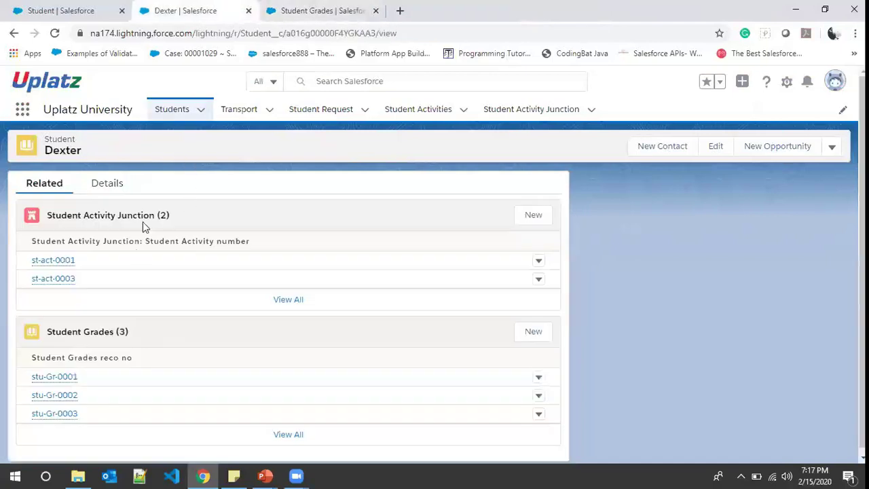
# - Inspect the Total Marks and Marks Obtained fields in the student record's edit form, and save the record without changes
pyautogui.click(110, 183)
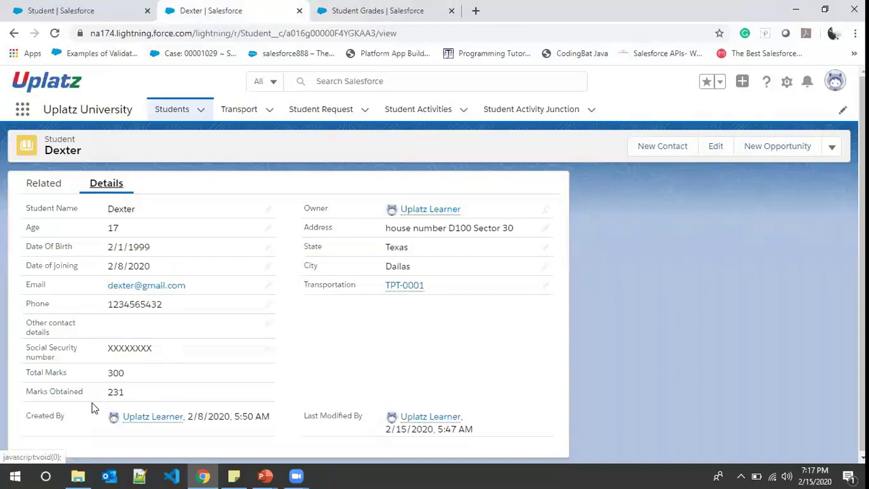
pyautogui.click(707, 150)
pyautogui.scroll(-2, 357, 309)
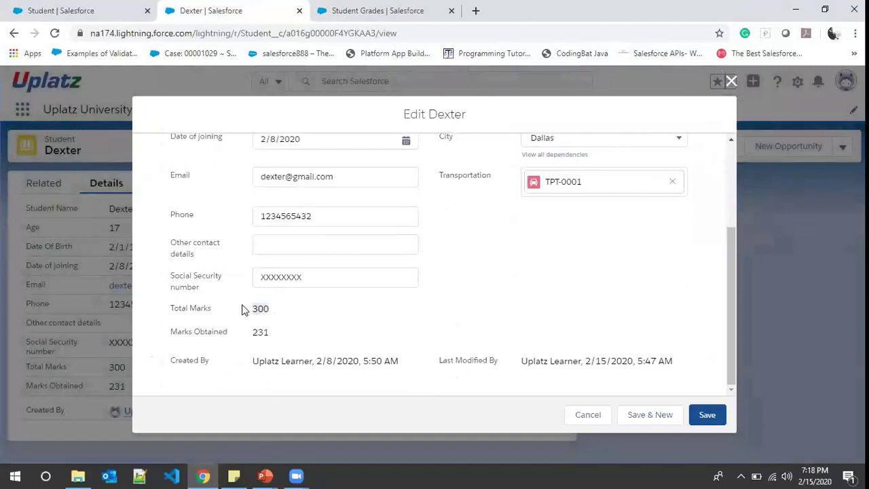
pyautogui.moveTo(275, 333); pyautogui.dragTo(253, 331)
pyautogui.click(711, 416)
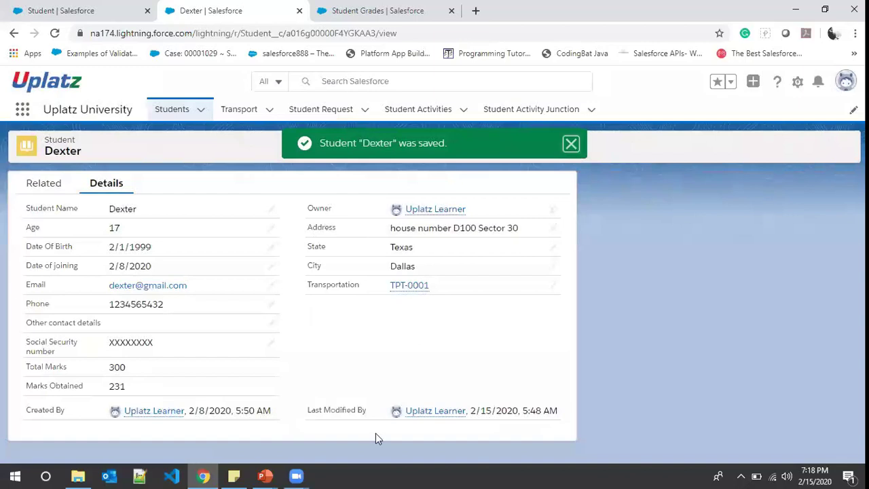
# - Switch to the PowerPoint slide show to read the list of required roll-up summary fields, and return to the browser
pyautogui.click(264, 476)
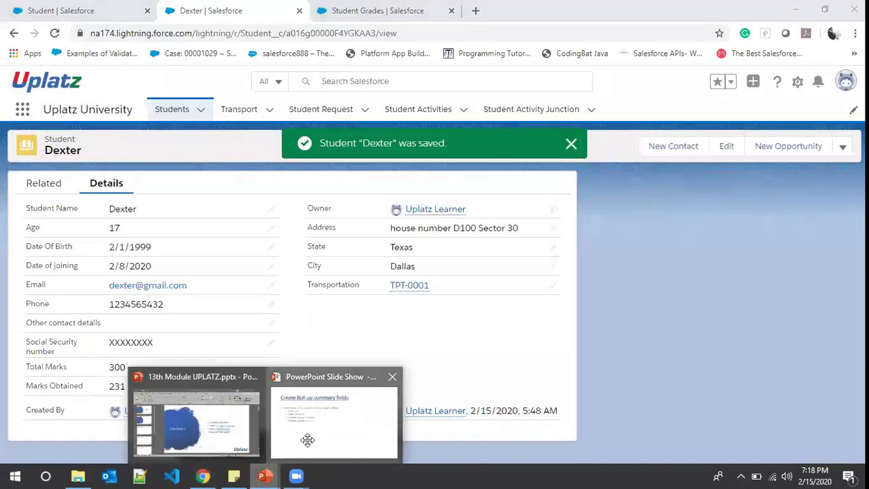
pyautogui.click(307, 439)
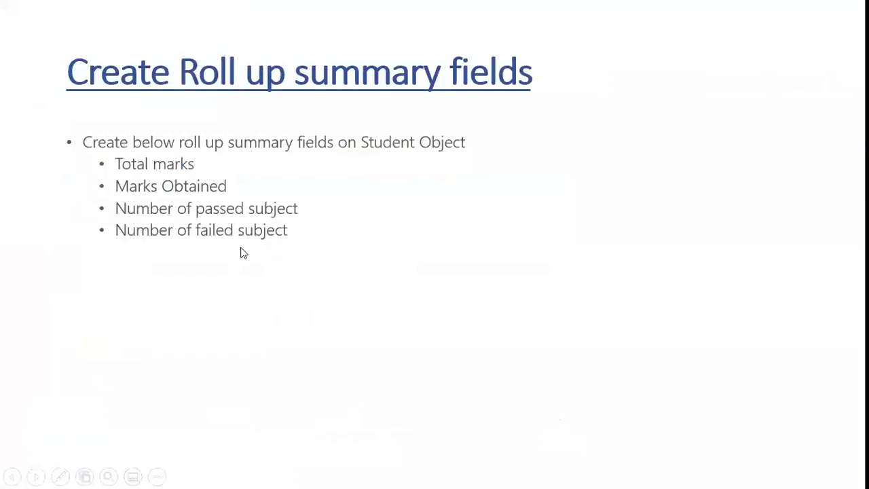
pyautogui.hotkey('alt', 'Tab')
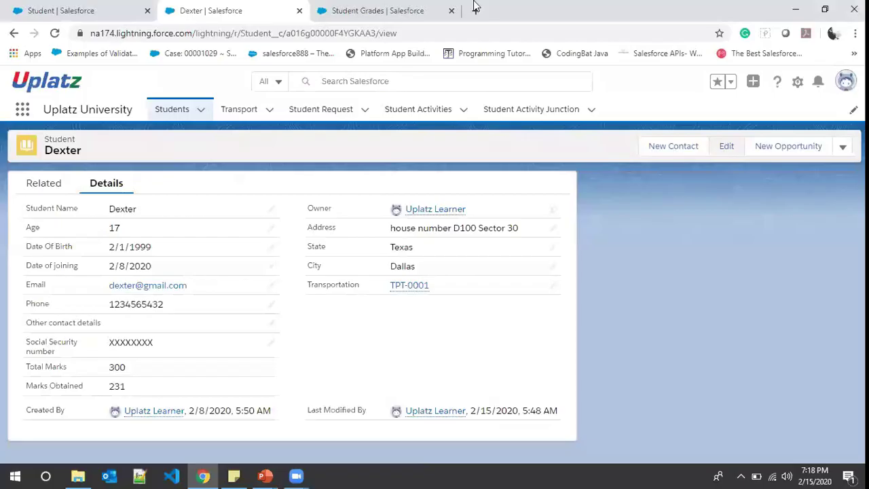
# - Close the Student Grades setup page and go back to the Student object's Fields & Relationships
pyautogui.click(393, 10)
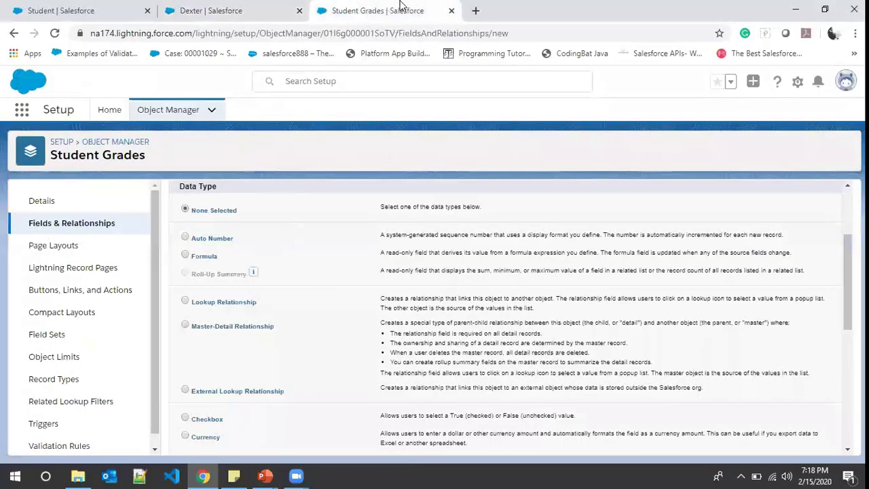
pyautogui.click(450, 10)
pyautogui.click(119, 5)
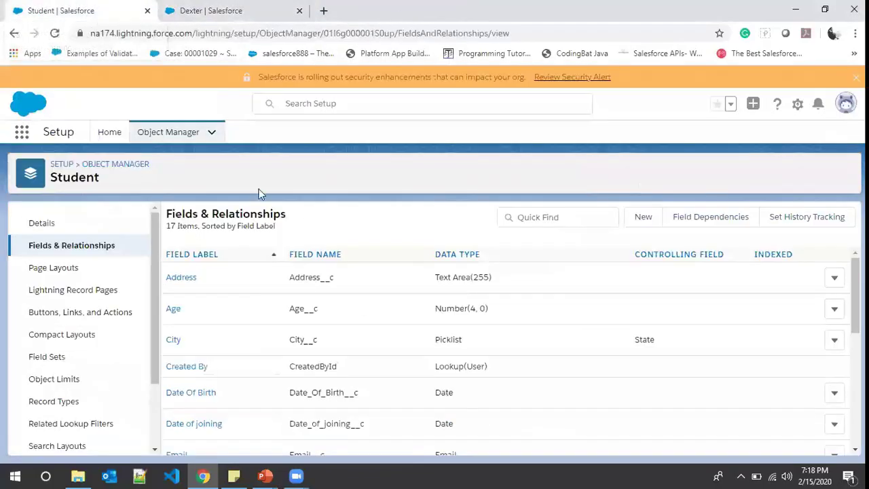
# - Start a new Roll-Up Summary field on the Student object with the label "Number Passed subject" and continue to the summary calculation
pyautogui.click(646, 221)
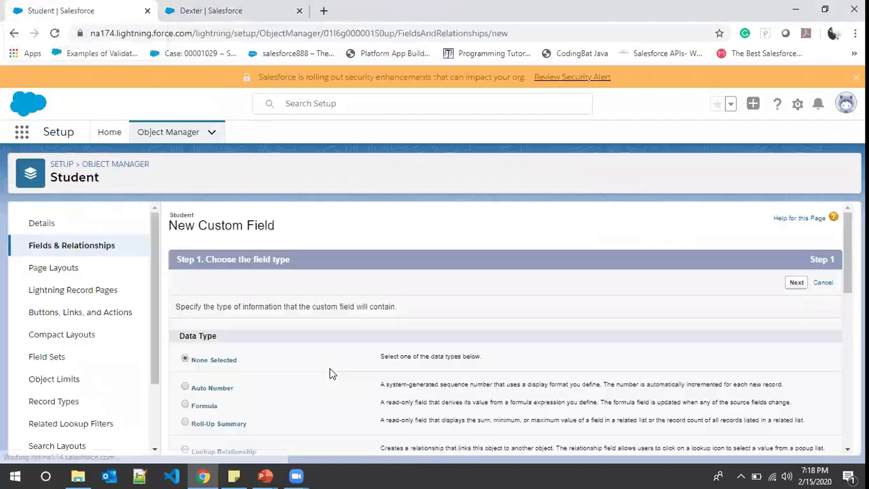
pyautogui.scroll(-5, 250, 353)
pyautogui.click(185, 231)
pyautogui.scroll(3, 723, 316)
pyautogui.click(798, 283)
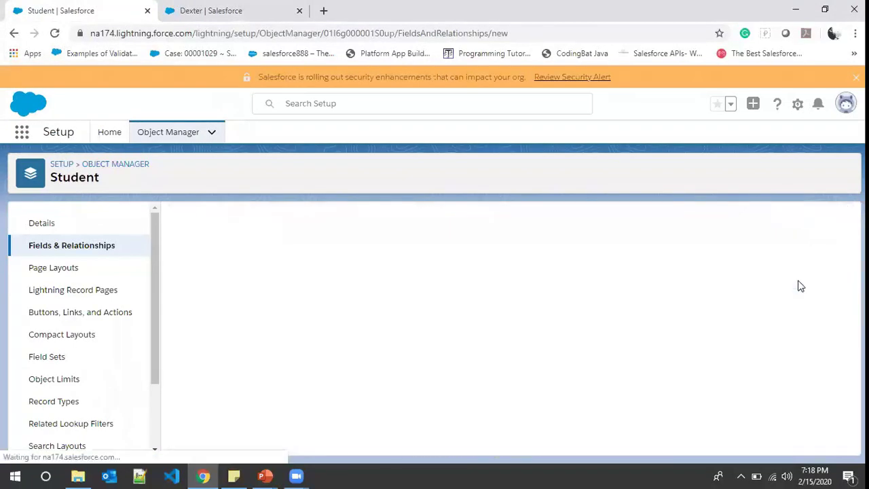
pyautogui.click(362, 309)
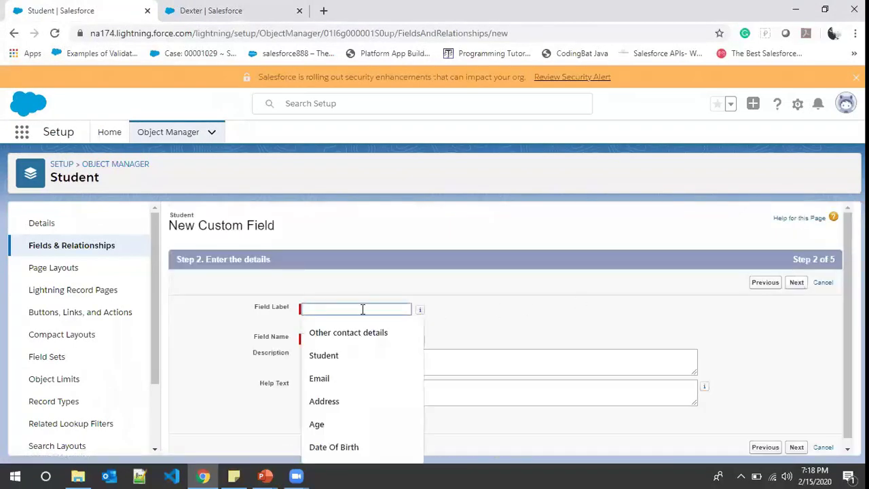
pyautogui.write('Number Passed subject')
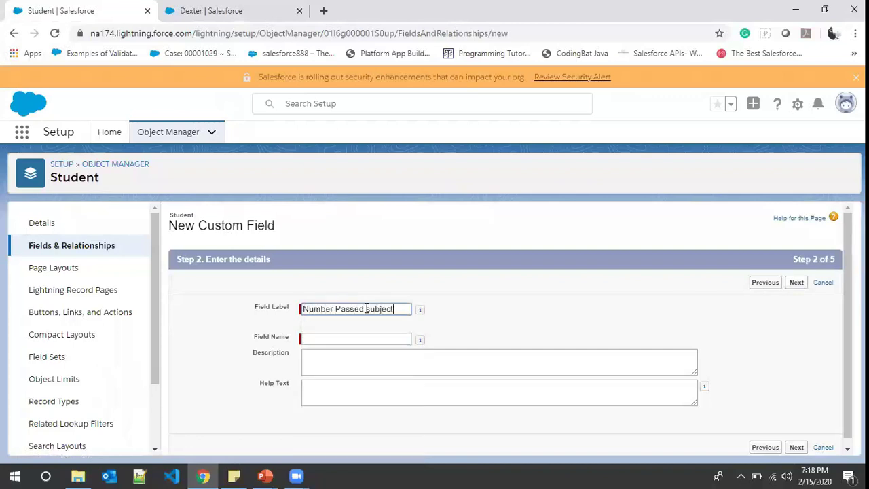
pyautogui.click(453, 193)
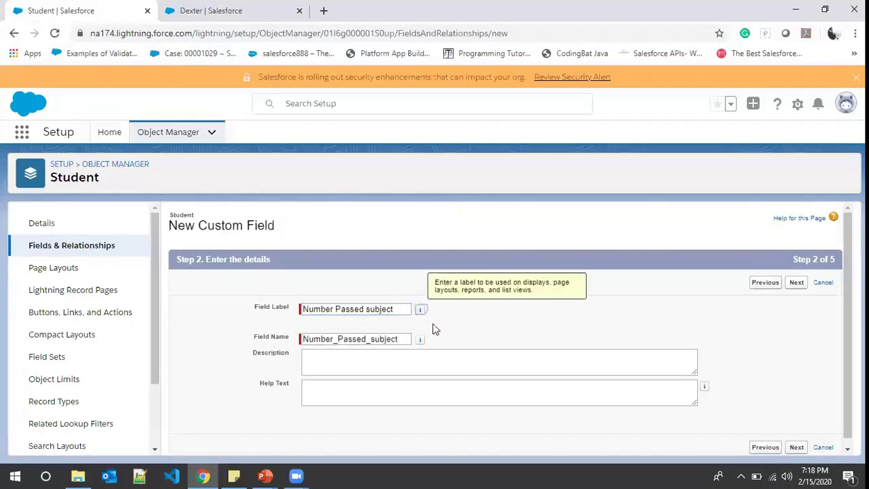
pyautogui.click(796, 282)
# - Summarize Student Grades with the COUNT roll-up type, including only records that meet certain criteria
pyautogui.scroll(-1, 407, 307)
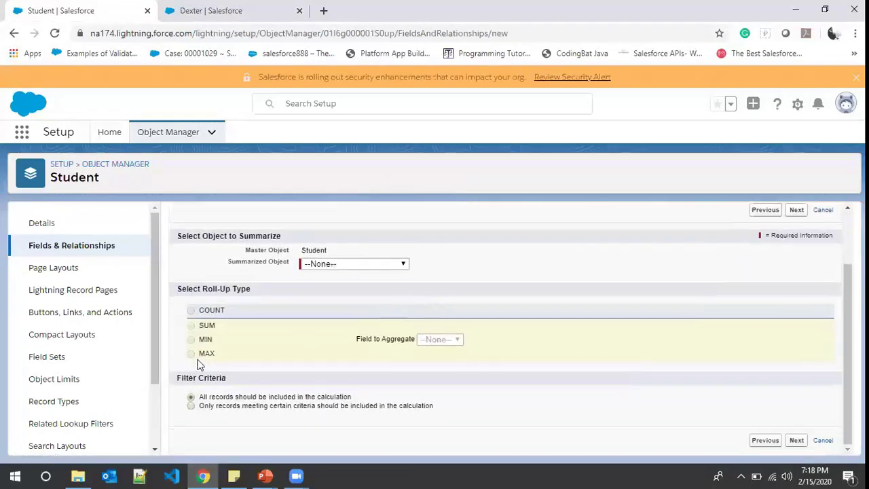
pyautogui.click(378, 265)
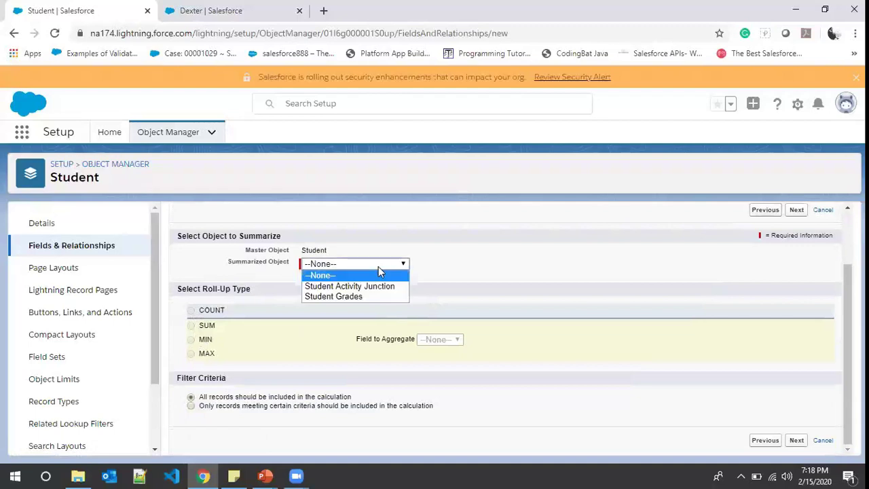
pyautogui.click(377, 296)
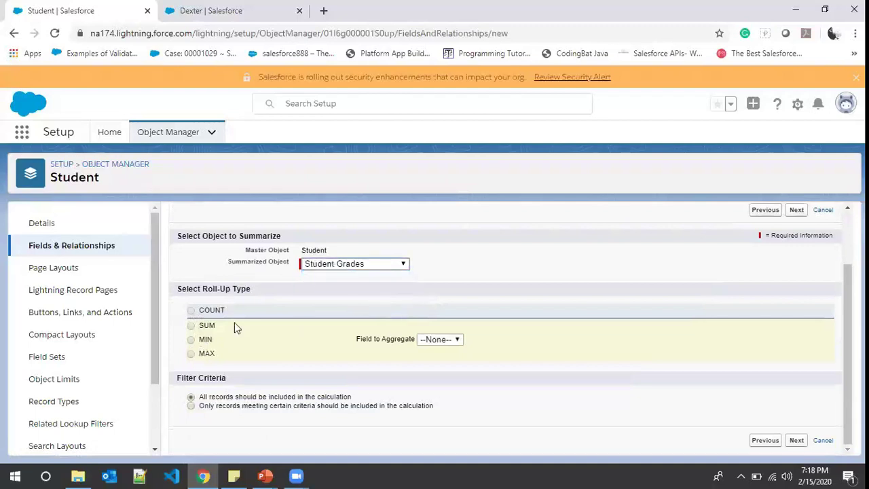
pyautogui.click(191, 311)
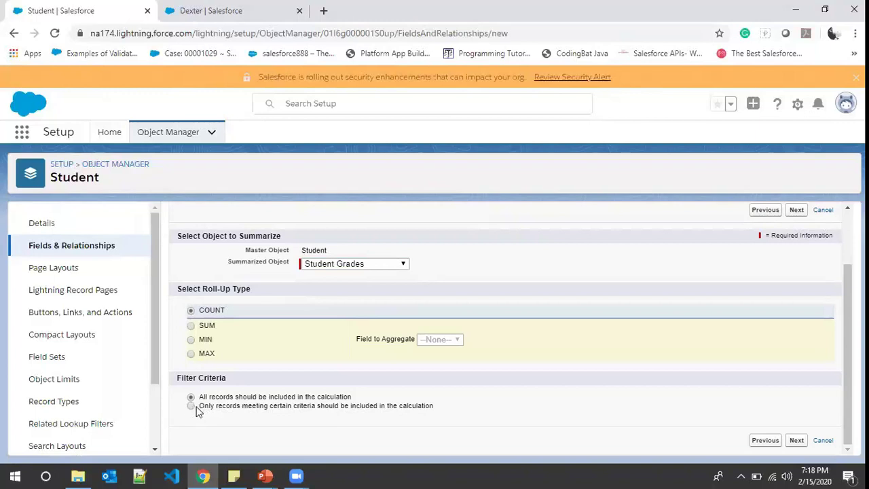
pyautogui.click(191, 406)
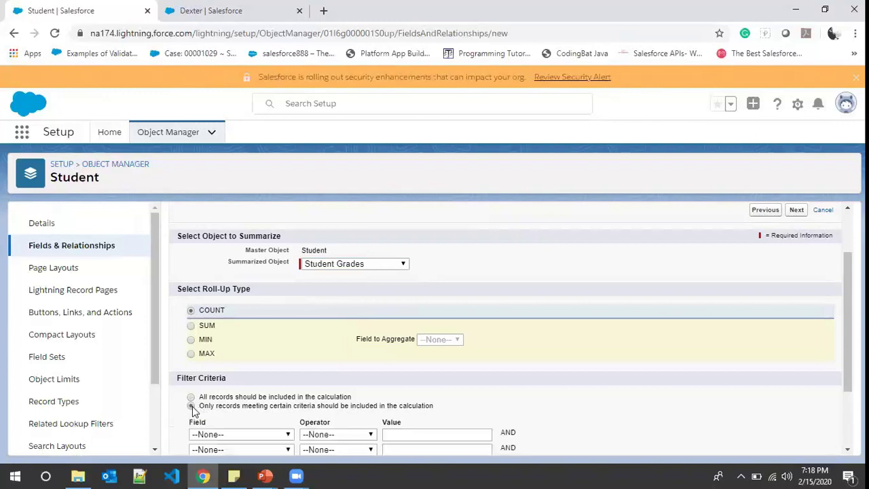
pyautogui.scroll(-3, 183, 285)
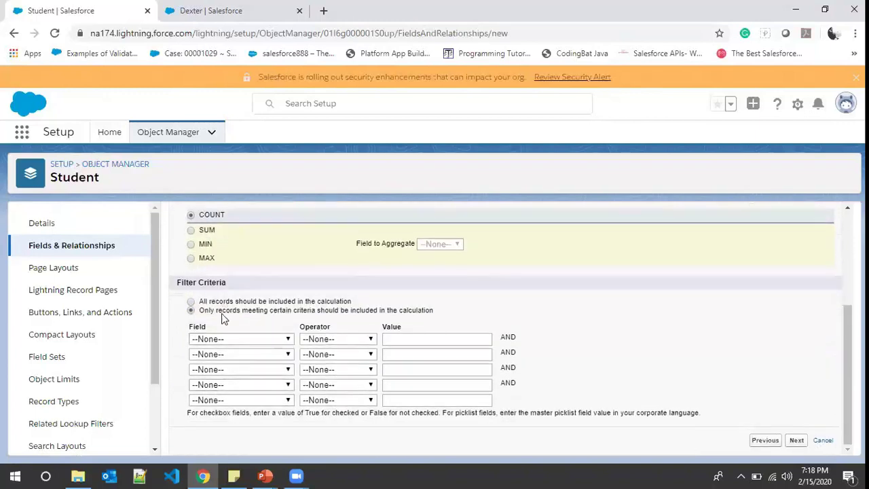
pyautogui.click(285, 340)
pyautogui.click(284, 344)
pyautogui.scroll(3, 234, 352)
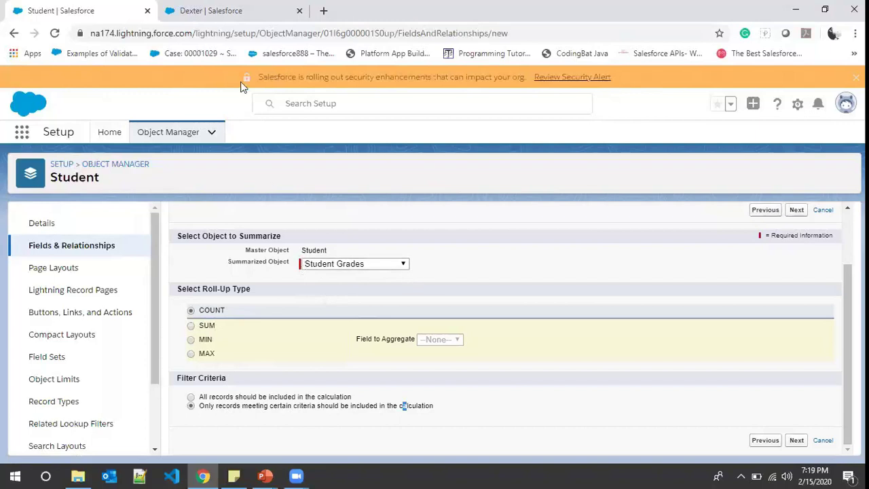
# - Check the related Student Grades and the details of the open student record, and return to the field setup
pyautogui.click(224, 9)
pyautogui.click(34, 189)
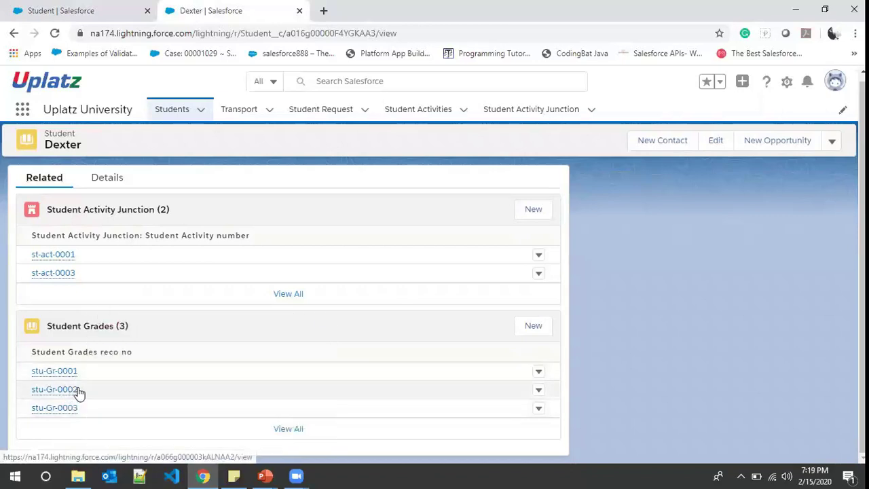
pyautogui.moveTo(78, 392)
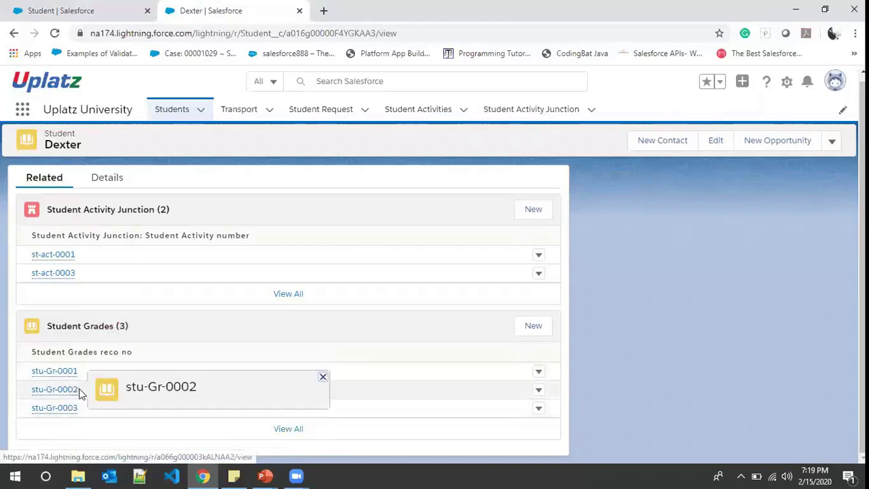
pyautogui.click(110, 187)
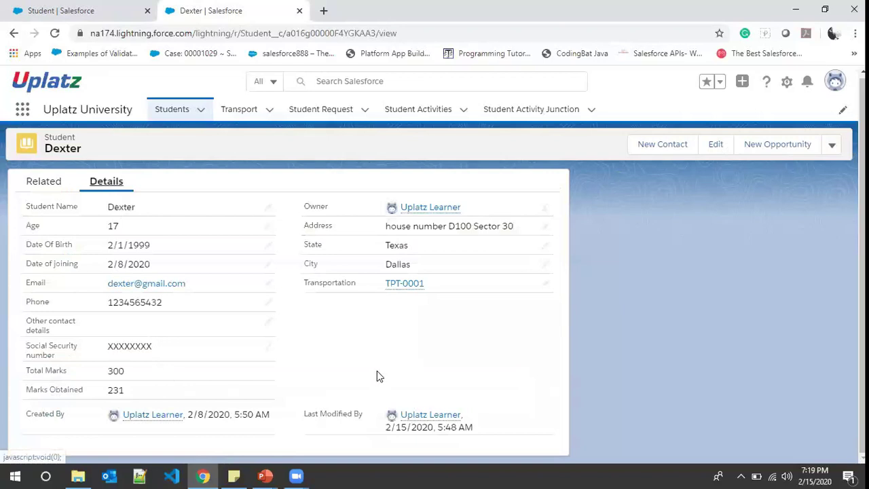
pyautogui.click(92, 15)
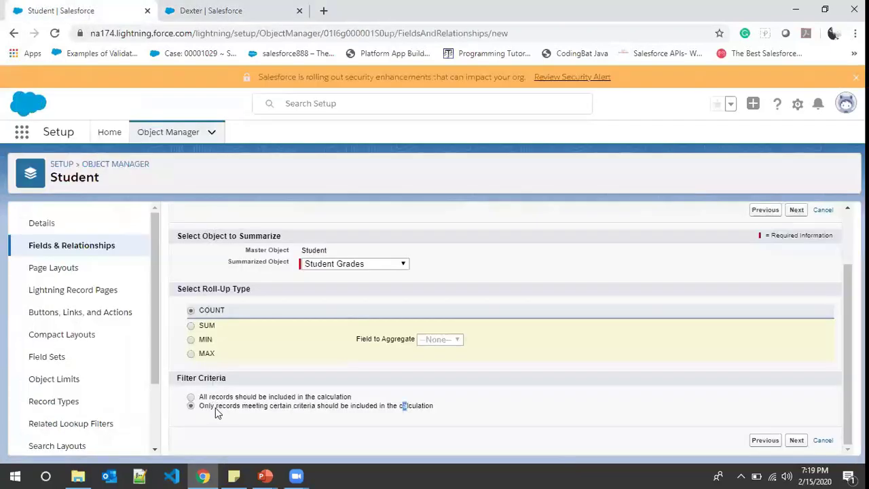
# - Filter the passed-subjects count to records where Result equals TRUE, and continue to field-level security
pyautogui.scroll(1, 419, 415)
pyautogui.scroll(-1, 419, 415)
pyautogui.click(280, 405)
pyautogui.scroll(-3, 302, 378)
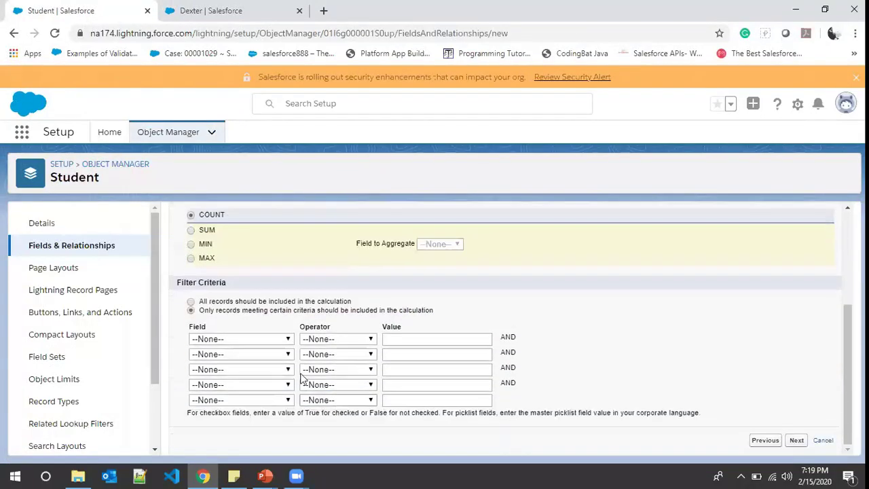
pyautogui.click(267, 340)
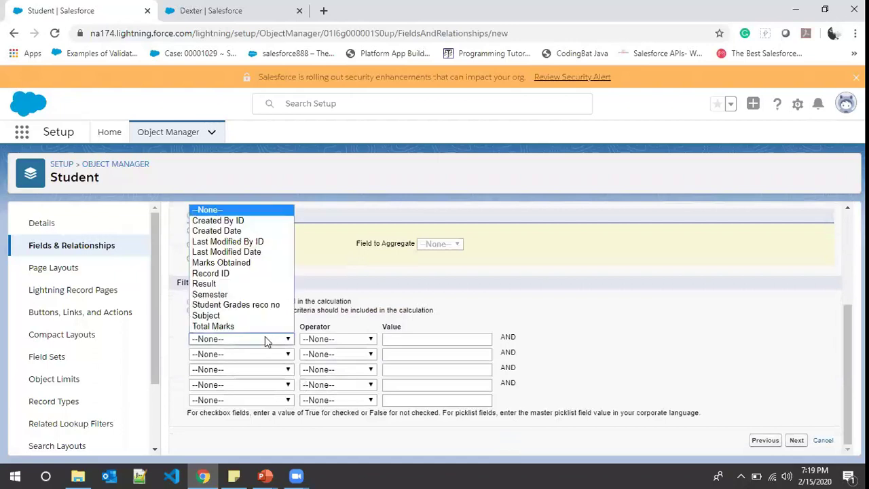
pyautogui.click(241, 284)
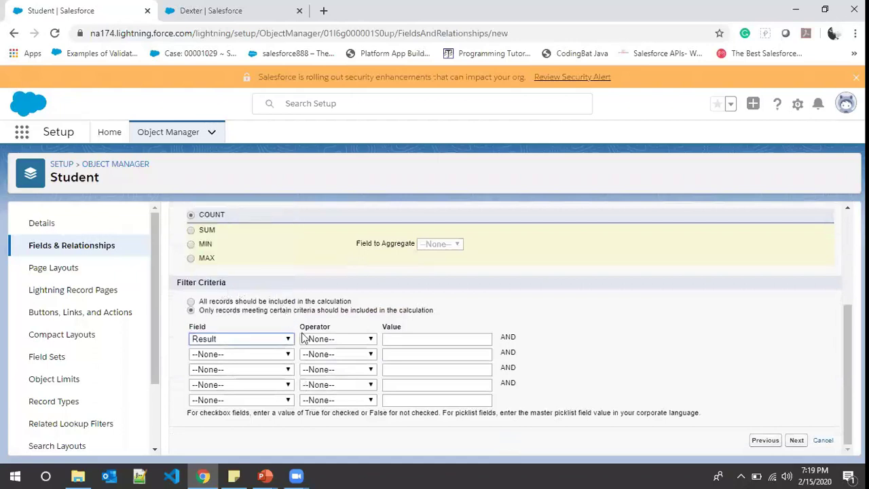
pyautogui.click(369, 338)
pyautogui.click(314, 361)
pyautogui.click(401, 339)
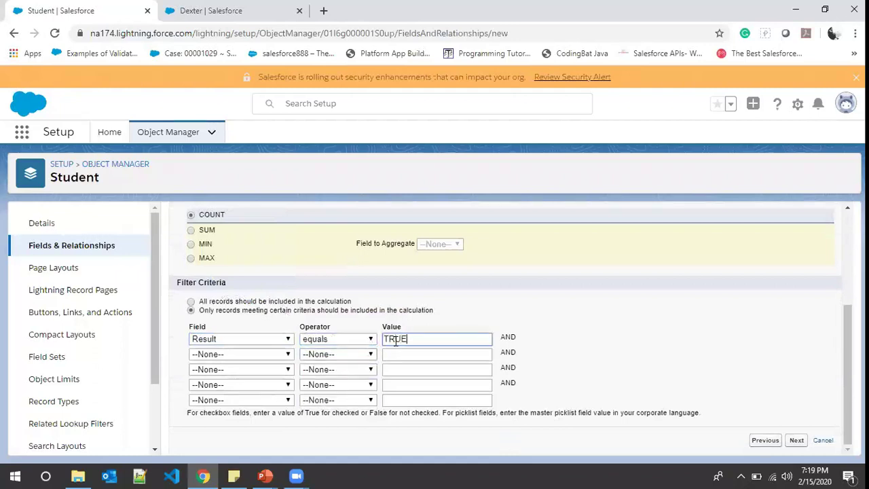
pyautogui.click(797, 440)
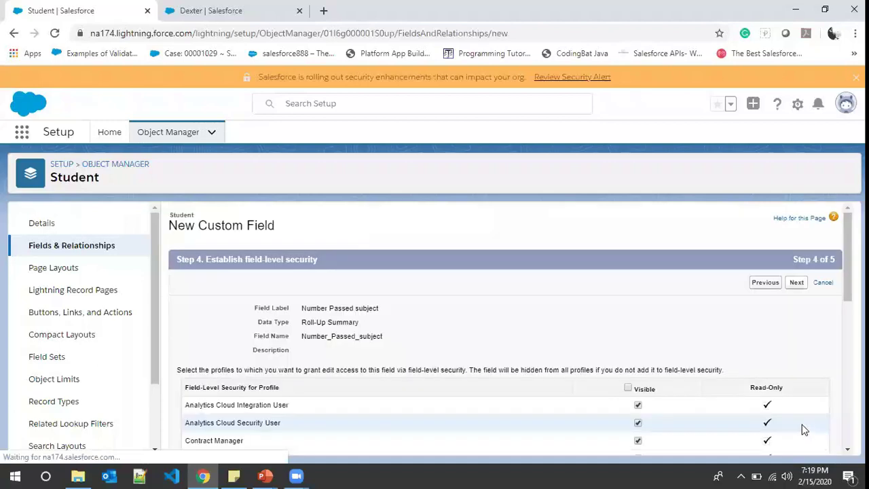
# - Accept the default field-level security and page layouts, save the passed-subjects field and start another new field
pyautogui.click(796, 282)
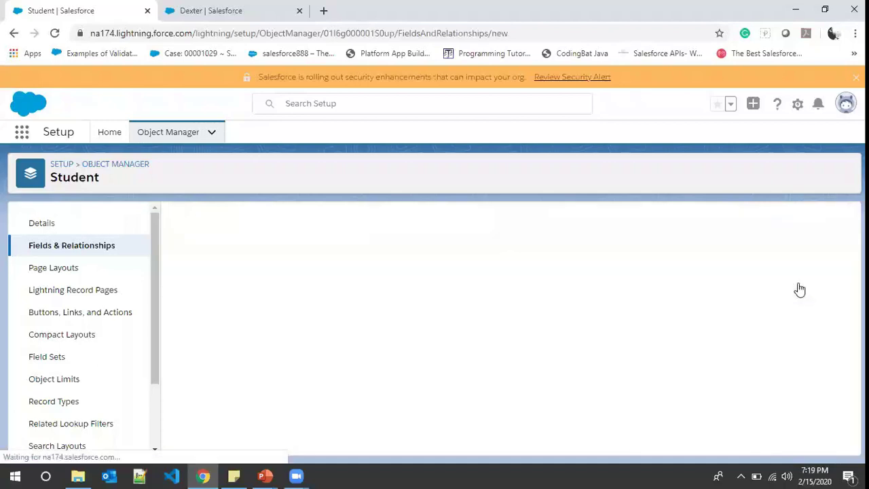
pyautogui.scroll(-1, 754, 351)
pyautogui.click(763, 248)
# - Choose Roll-Up Summary as the data type, label the field "Number of failed subjects" and continue to the summary calculation
pyautogui.scroll(-3, 451, 335)
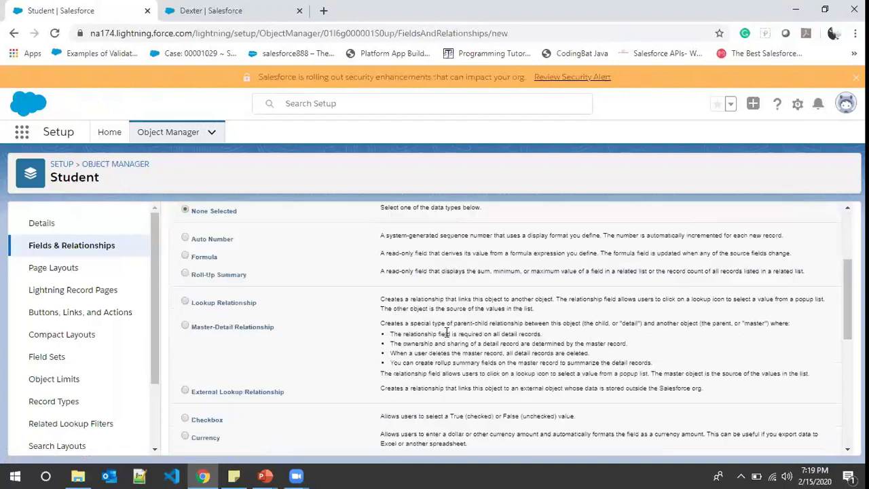
pyautogui.click(206, 233)
pyautogui.scroll(3, 206, 233)
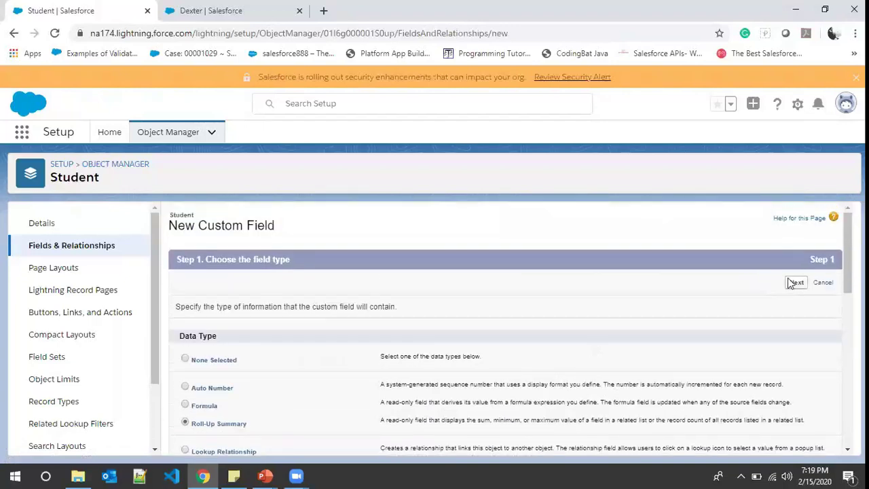
pyautogui.click(796, 284)
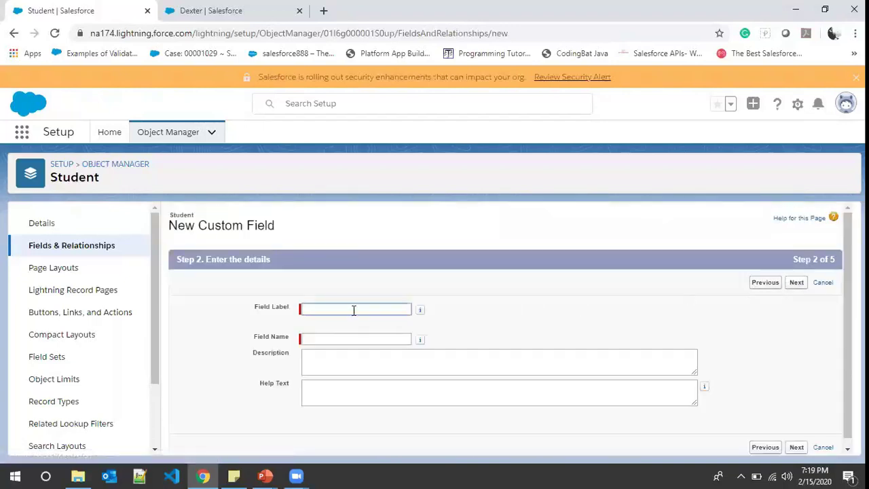
pyautogui.click(354, 309)
pyautogui.write('Number')
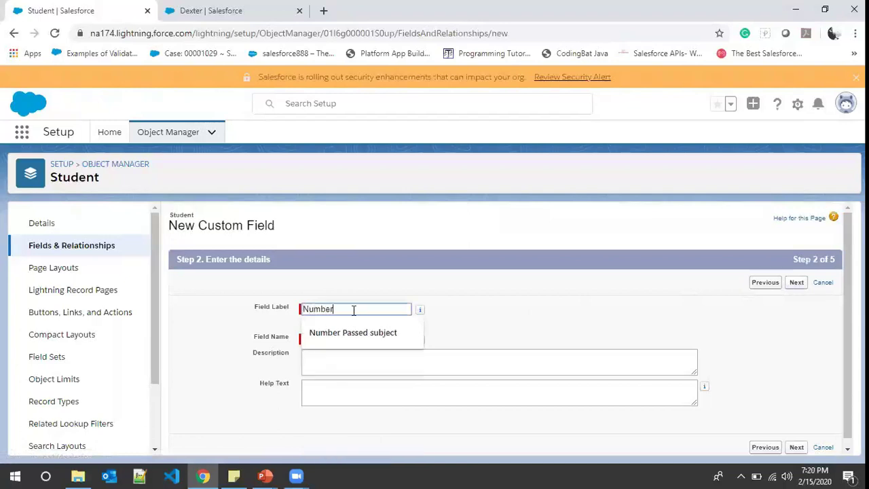
pyautogui.write(' of failed subjects')
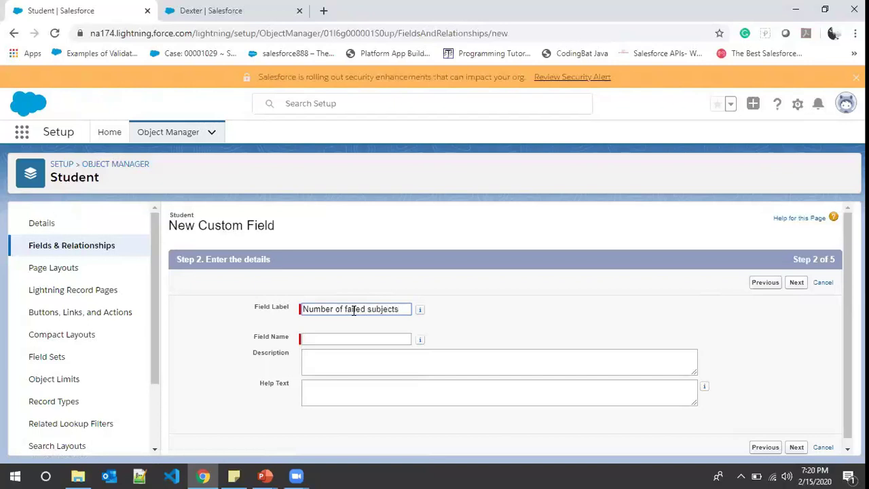
pyautogui.press('Tab')
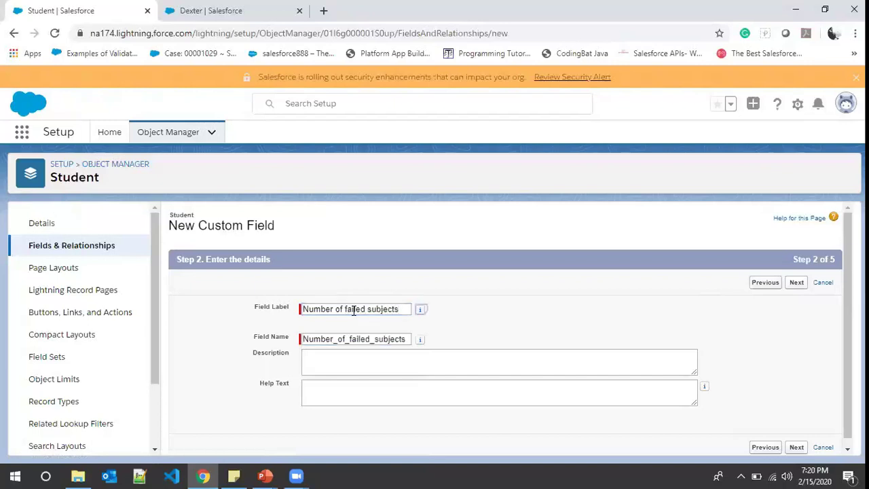
pyautogui.click(796, 282)
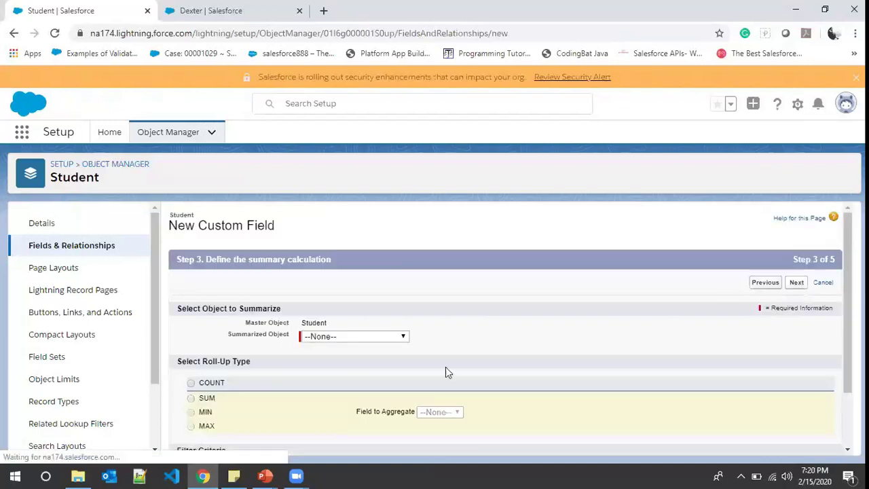
# - Set the failed-subjects field to COUNT Student Grades records, including only those that meet certain criteria
pyautogui.click(346, 339)
pyautogui.click(348, 369)
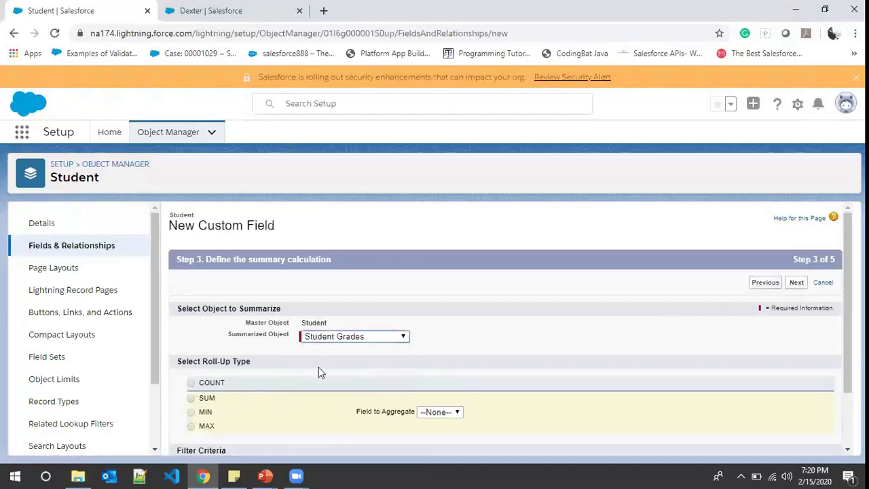
pyautogui.scroll(-1, 237, 370)
pyautogui.click(190, 311)
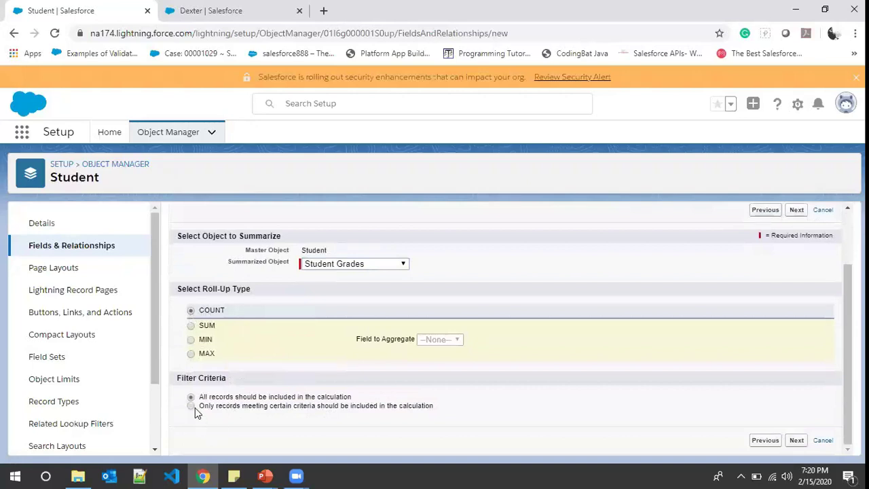
pyautogui.click(191, 405)
# - Filter the failed-subjects count to records where Result equals False, and continue to field-level security
pyautogui.scroll(-2, 262, 339)
pyautogui.click(265, 339)
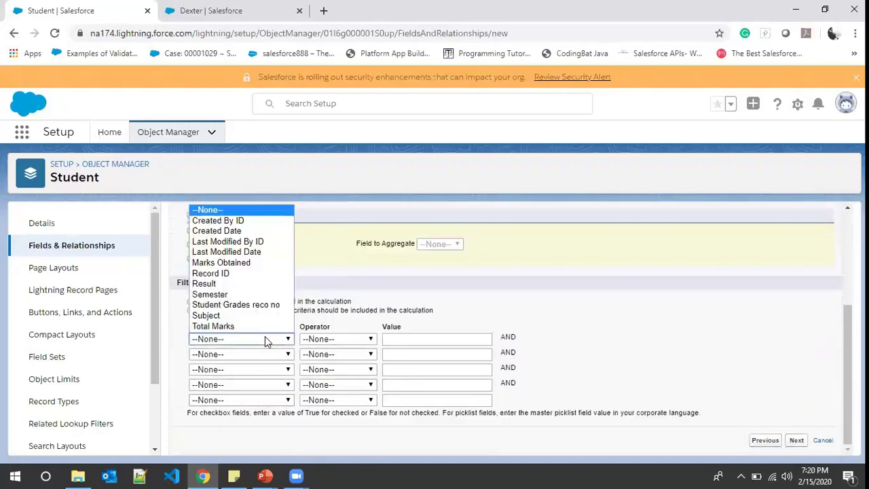
pyautogui.click(204, 283)
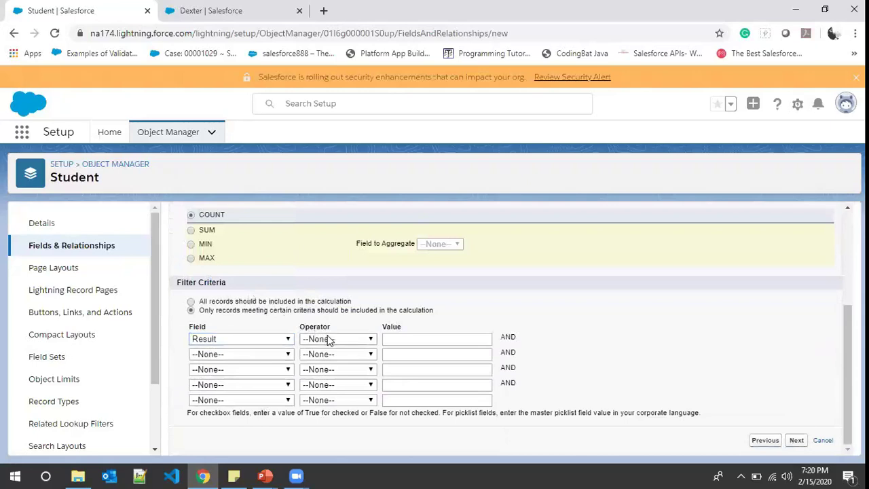
pyautogui.click(330, 339)
pyautogui.click(330, 362)
pyautogui.click(403, 339)
pyautogui.write('False')
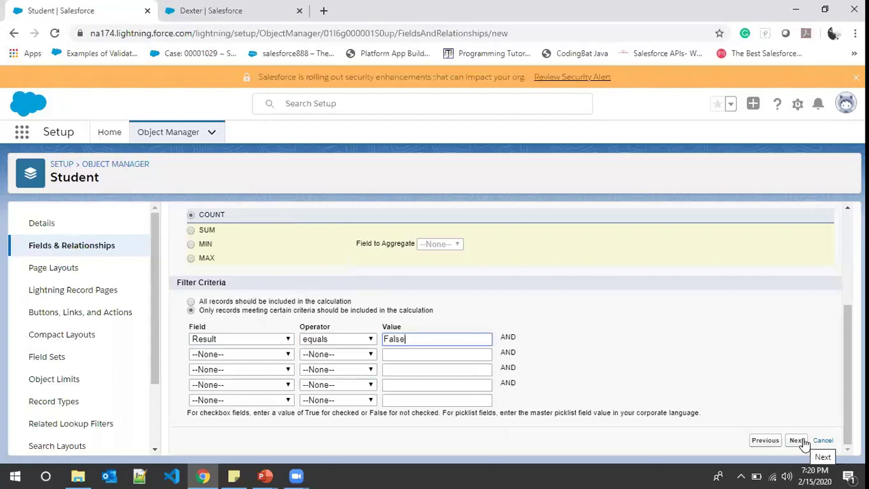
pyautogui.click(798, 440)
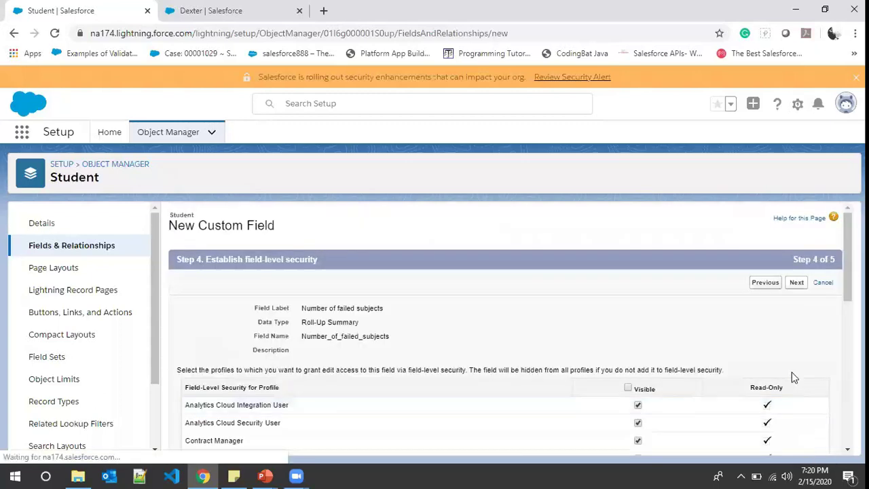
# - Return to the failed-subjects filter criteria, then open grade record stu-Gr-0001 in a separate browser tab and check its Result value
pyautogui.click(772, 284)
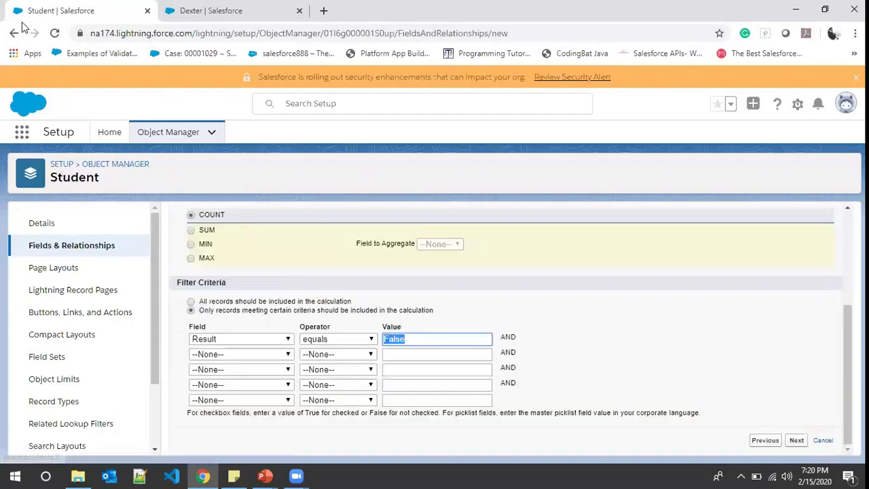
pyautogui.click(268, 8)
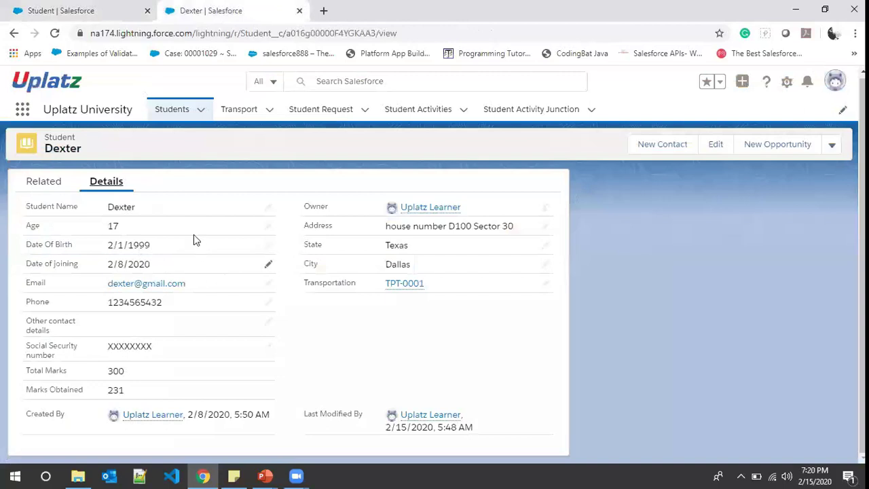
pyautogui.click(48, 189)
pyautogui.rightClick(54, 375)
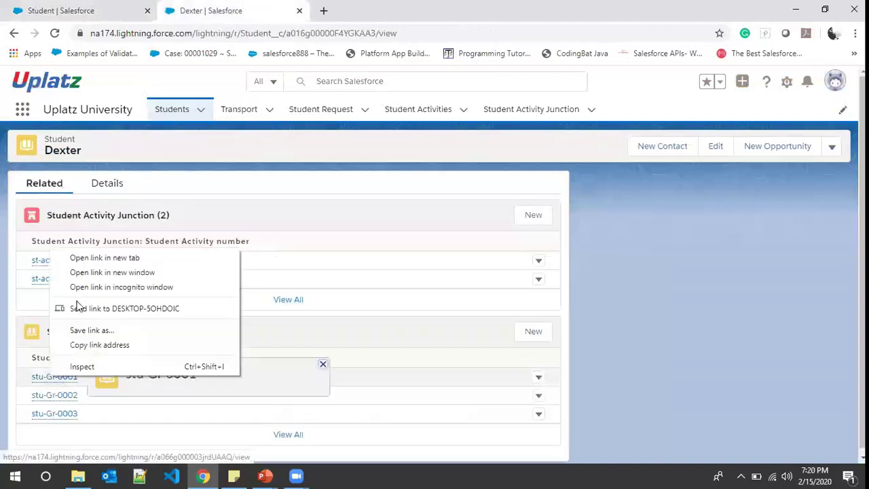
pyautogui.click(95, 257)
pyautogui.click(331, 9)
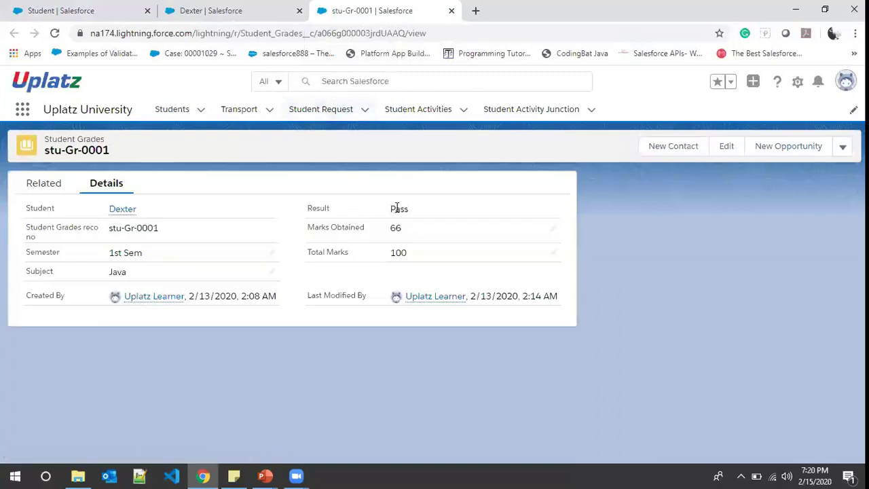
pyautogui.moveTo(392, 208); pyautogui.dragTo(438, 216)
# - Change the failed-subjects filter to Result equals Fail, then accept the default field-level security and page layouts and save the field
pyautogui.click(124, 10)
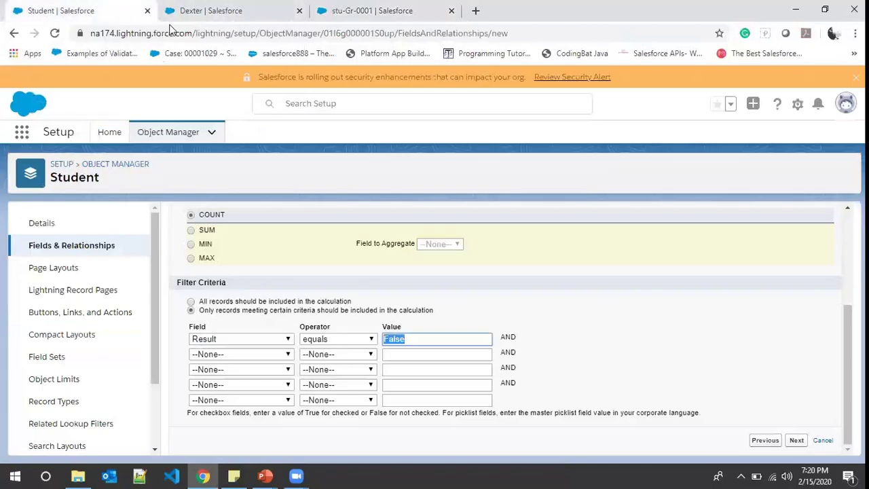
pyautogui.doubleClick(430, 341)
pyautogui.write('Fail')
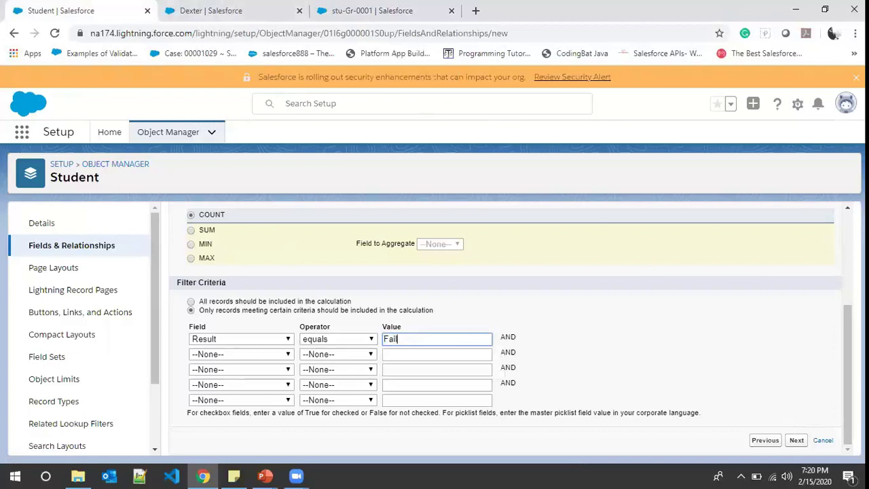
pyautogui.click(796, 441)
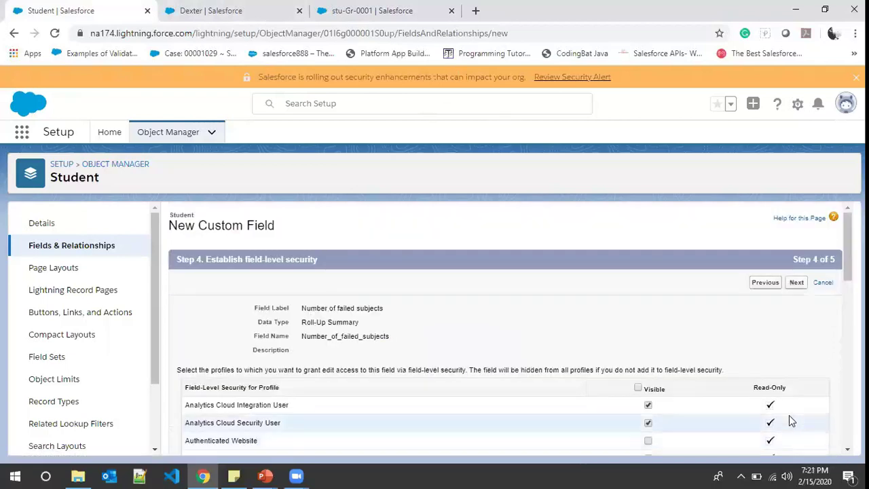
pyautogui.click(796, 283)
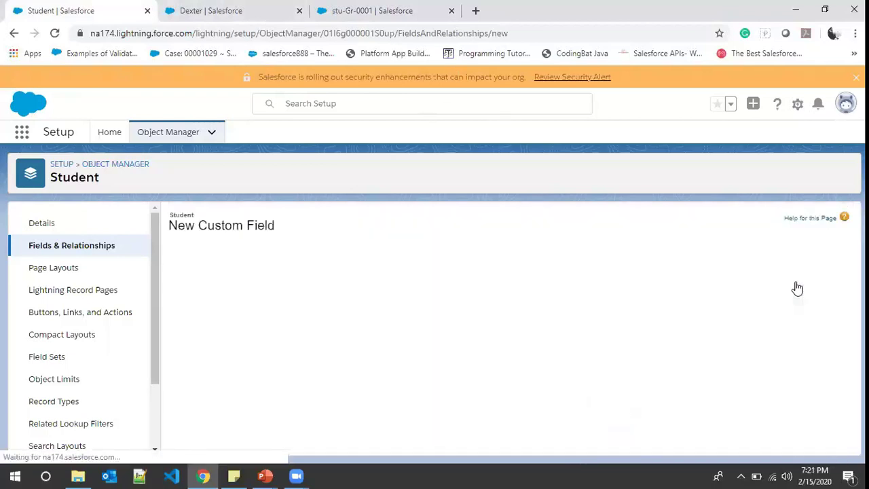
pyautogui.click(792, 285)
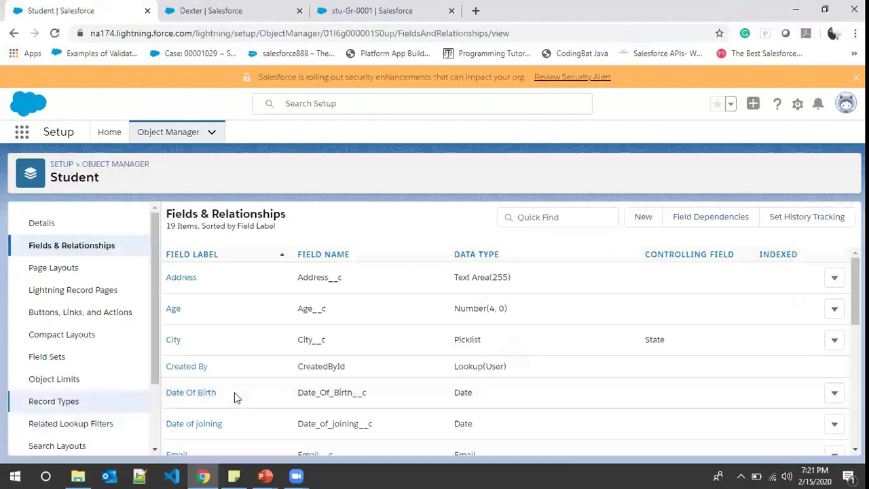
# - Open the Number Passed subject field for editing from Student's Fields & Relationships list
pyautogui.scroll(-2, 237, 391)
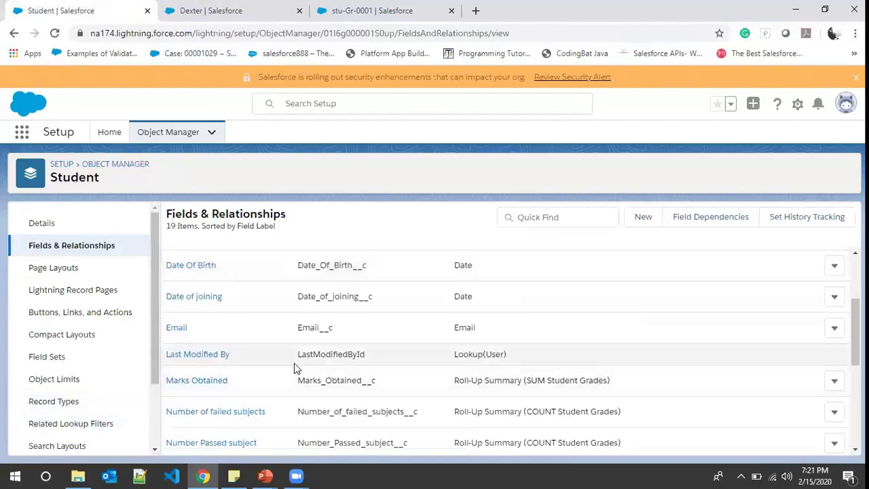
pyautogui.scroll(-1, 295, 364)
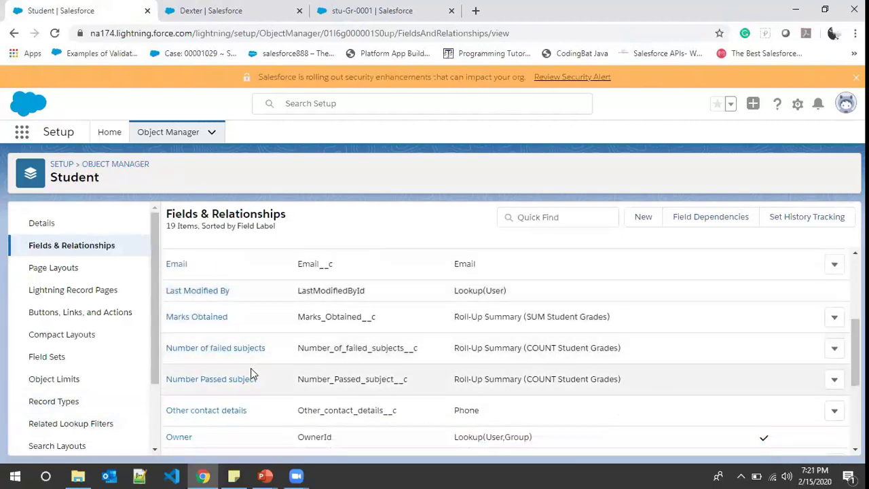
pyautogui.click(835, 381)
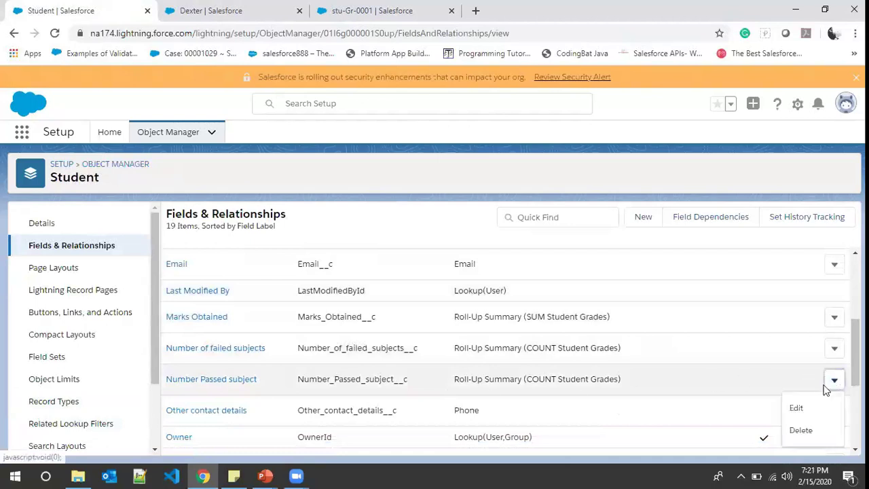
pyautogui.click(807, 406)
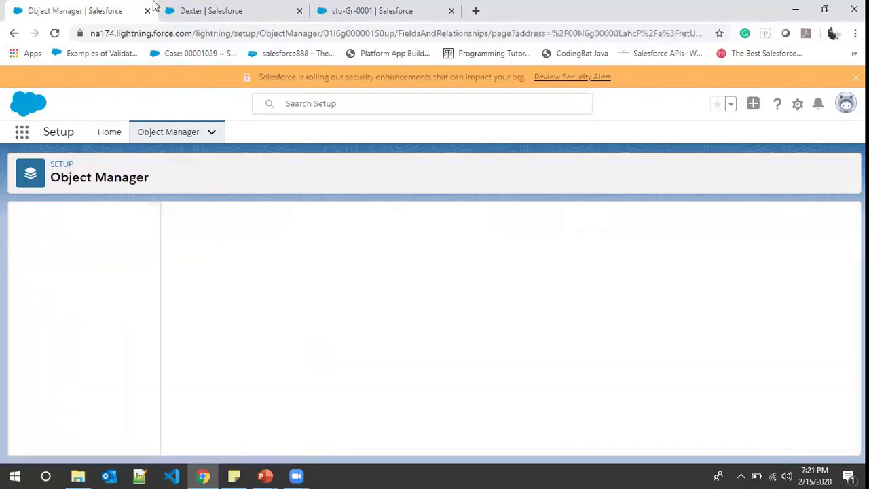
# - Set Marks Obtained to 45 on grade record stu-Gr-0001 and save it
pyautogui.click(188, 11)
pyautogui.click(334, 8)
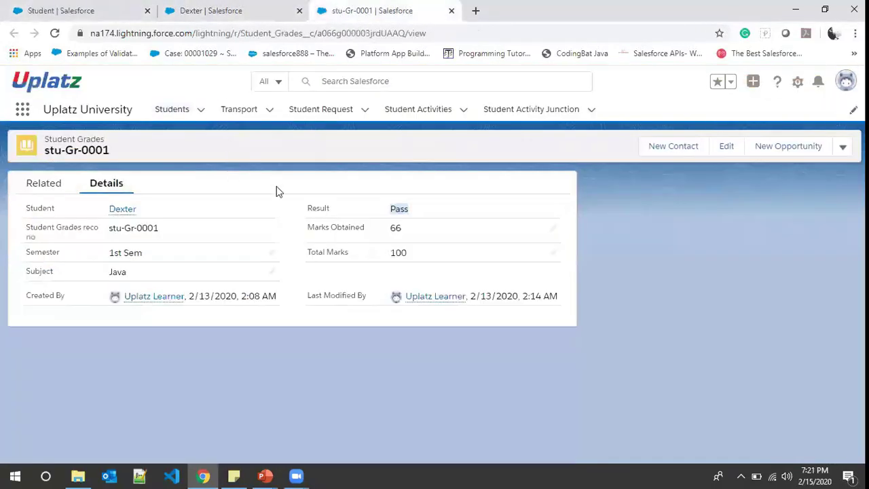
pyautogui.click(727, 143)
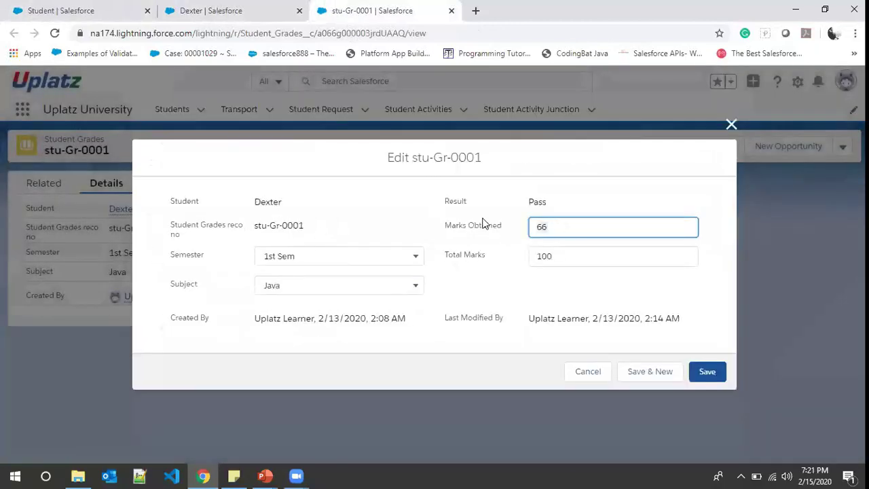
pyautogui.write('45')
pyautogui.click(719, 372)
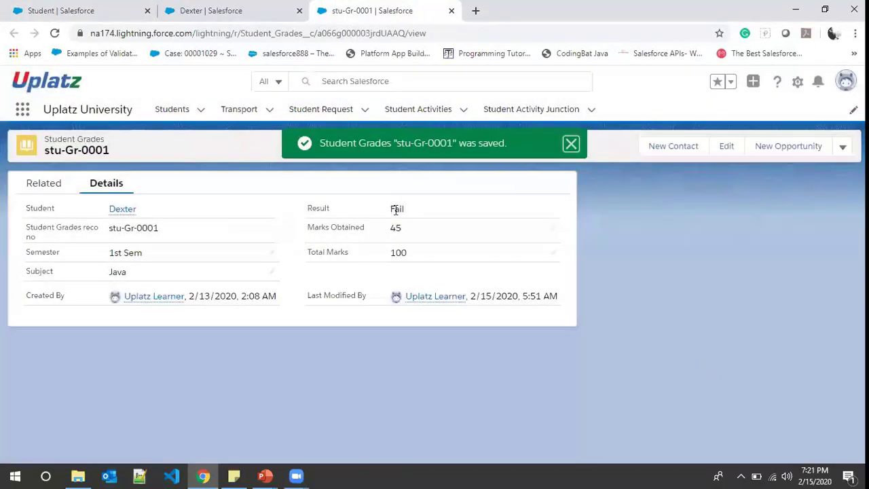
# - Set the Number Passed subject field's filter to Result equals Pass and save the field
pyautogui.click(58, 12)
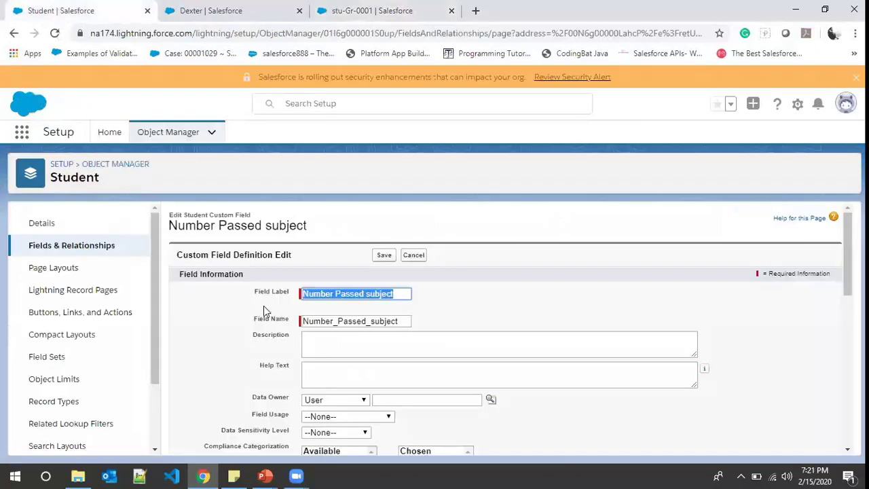
pyautogui.scroll(-5, 380, 349)
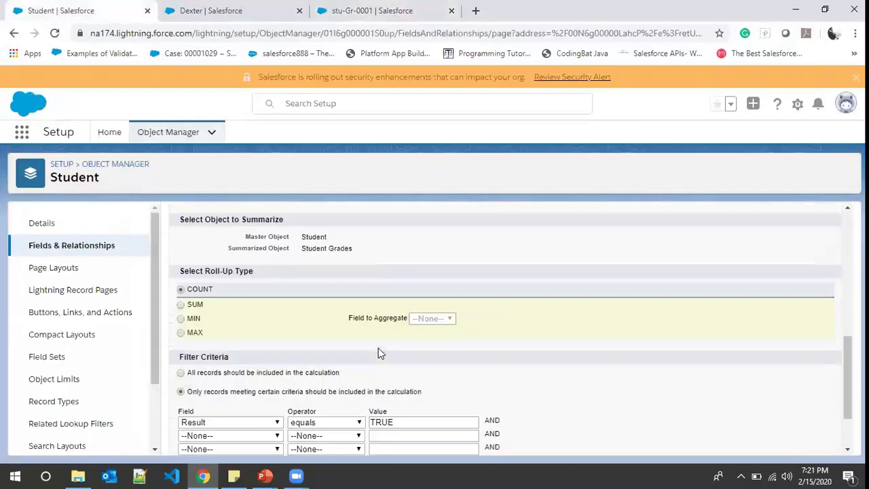
pyautogui.scroll(-2, 380, 352)
pyautogui.moveTo(402, 345); pyautogui.dragTo(302, 329)
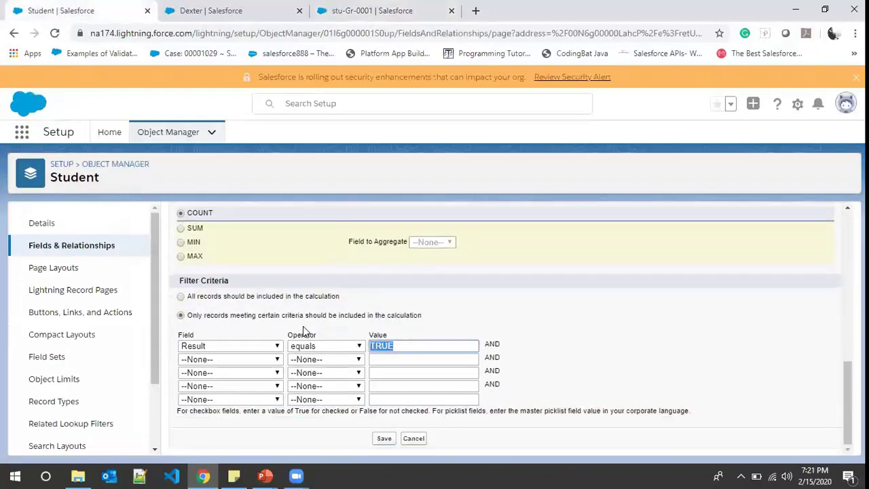
pyautogui.write('False')
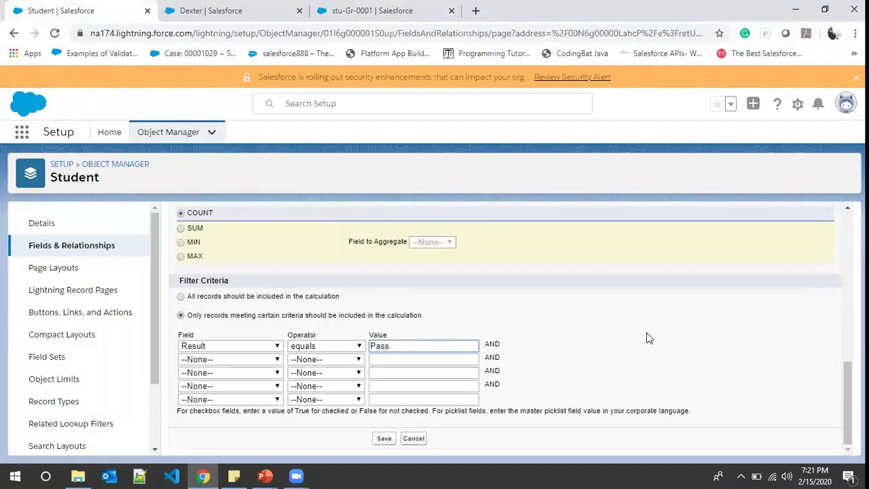
pyautogui.scroll(10, 749, 322)
pyautogui.scroll(1, 766, 271)
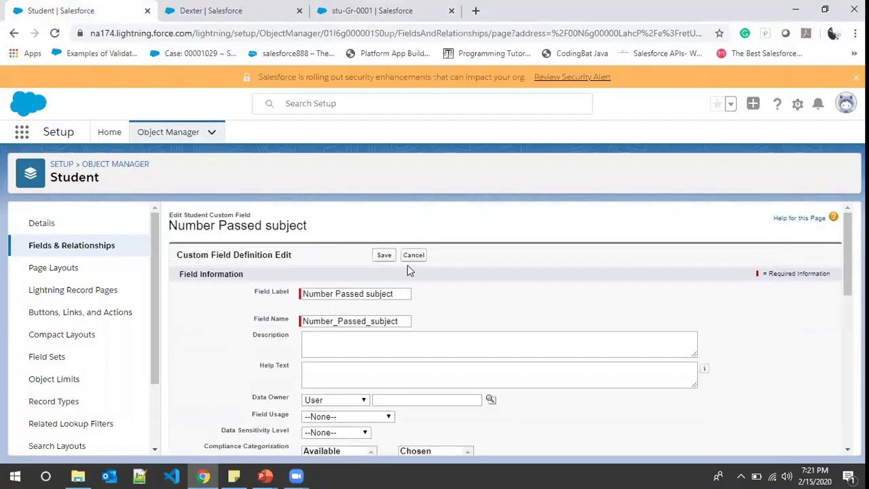
pyautogui.click(395, 255)
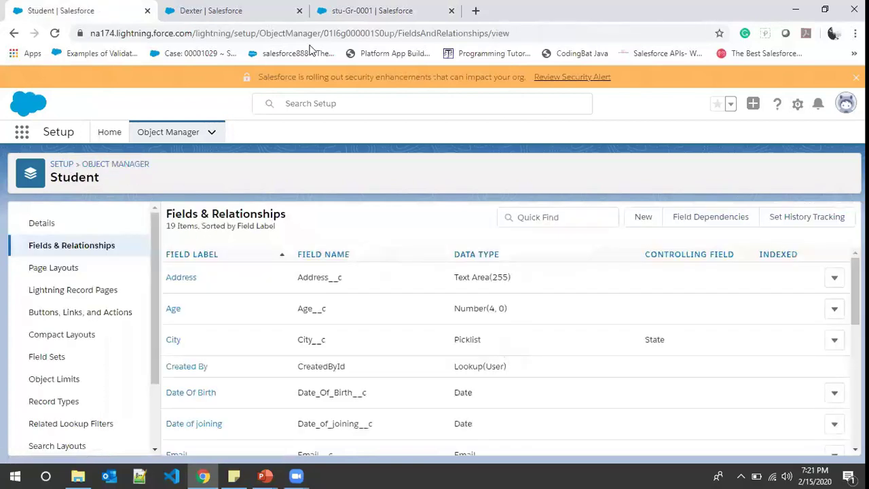
# - Check the passed and failed subject counts in the student record's edit form, save it without changes and reload the record page
pyautogui.click(211, 10)
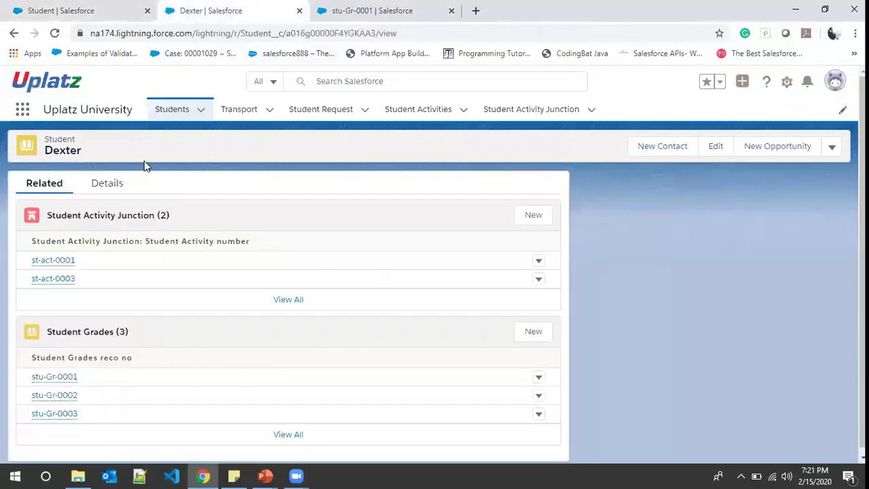
pyautogui.click(106, 182)
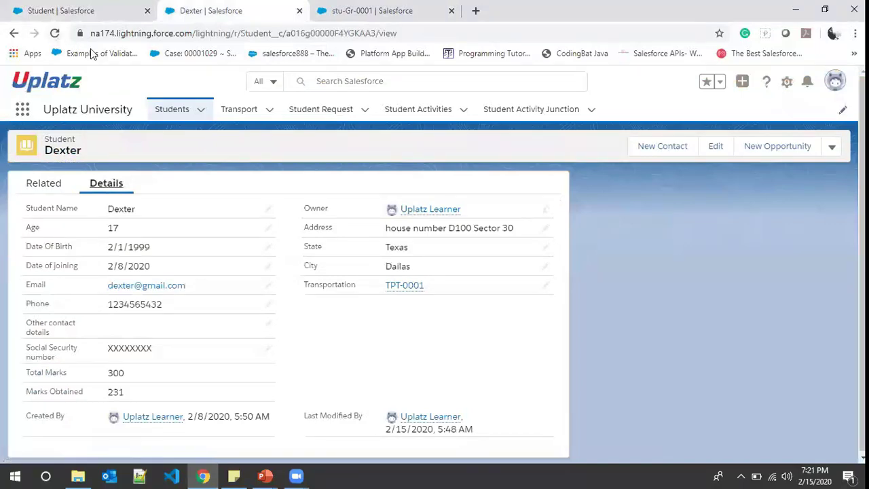
pyautogui.click(715, 146)
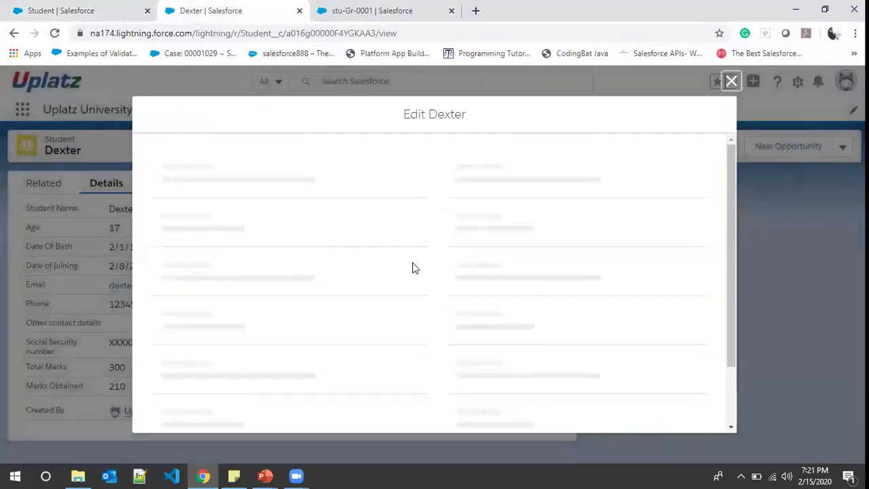
pyautogui.scroll(-3, 531, 324)
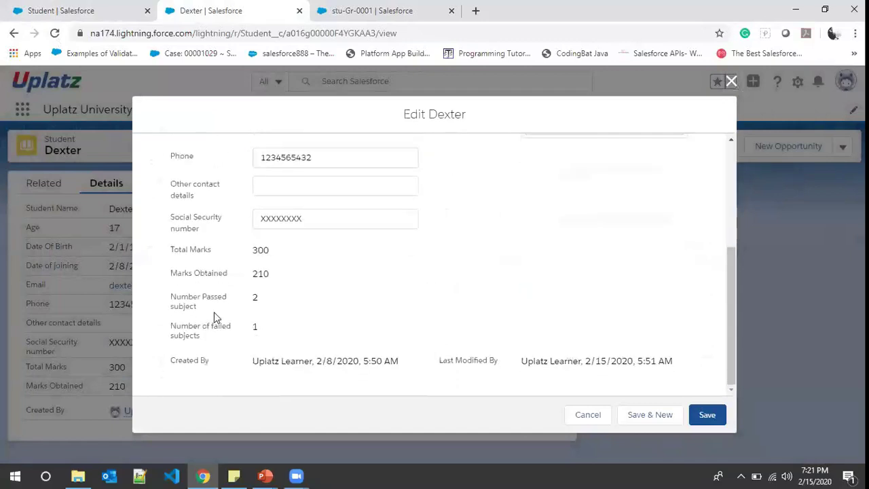
pyautogui.click(707, 414)
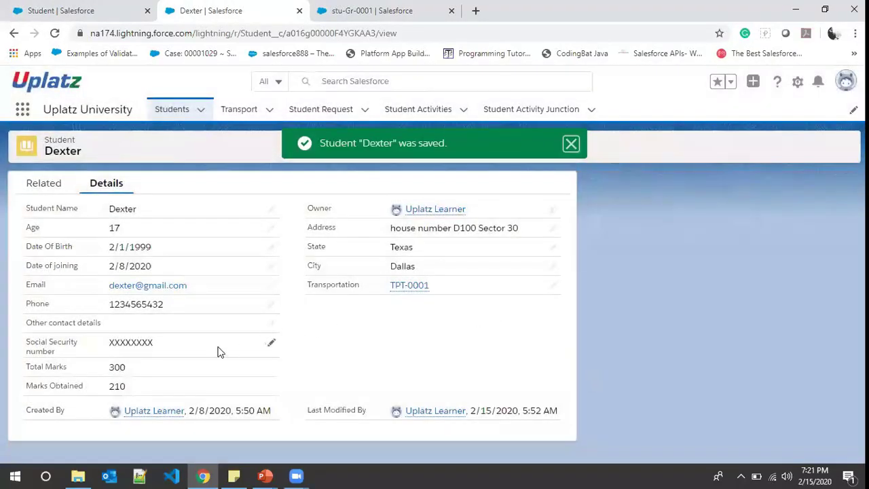
pyautogui.click(55, 33)
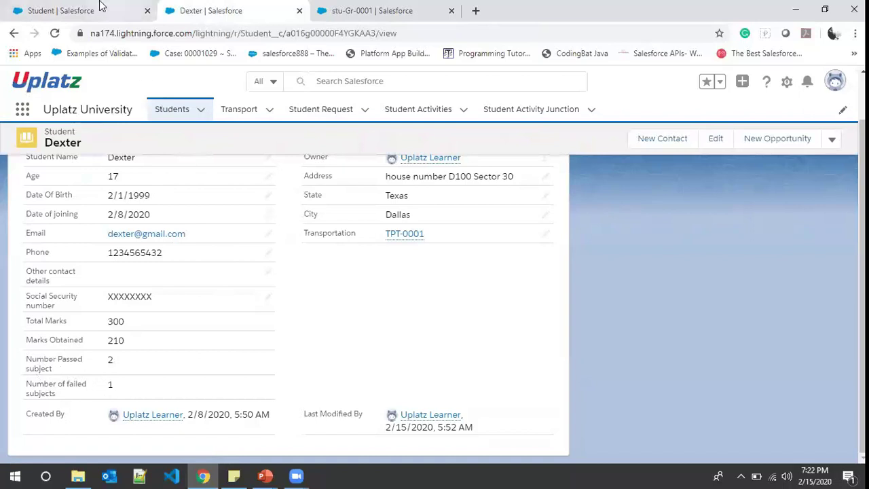
# - Start a new Student Grades record from the student's related list with semester 1st Sem, Marks Obtained 87 and Total Marks 100
pyautogui.scroll(2, 81, 217)
pyautogui.click(54, 189)
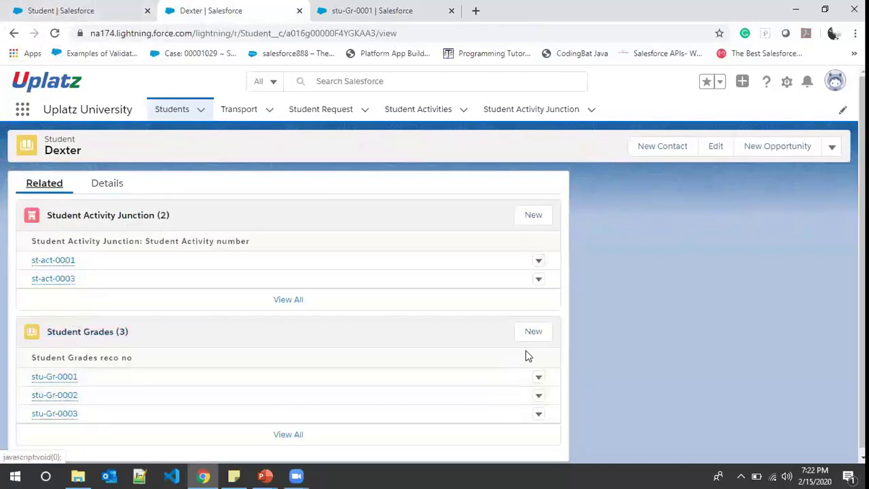
pyautogui.click(535, 336)
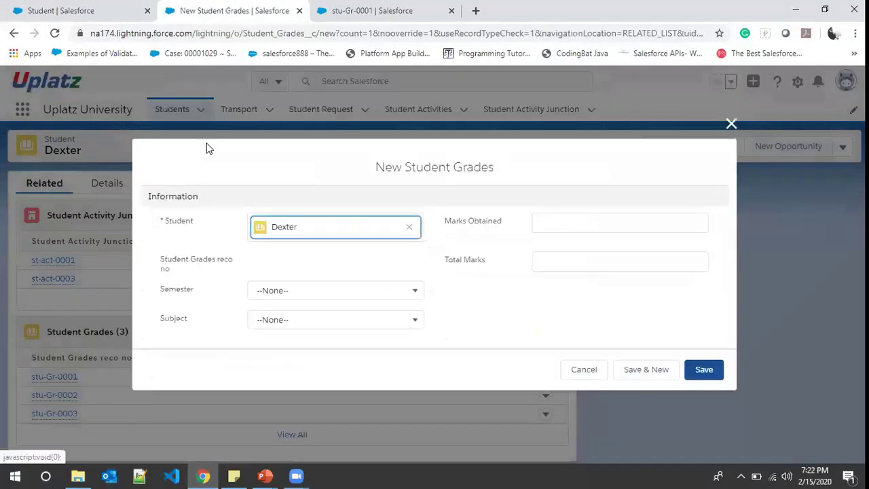
pyautogui.click(372, 294)
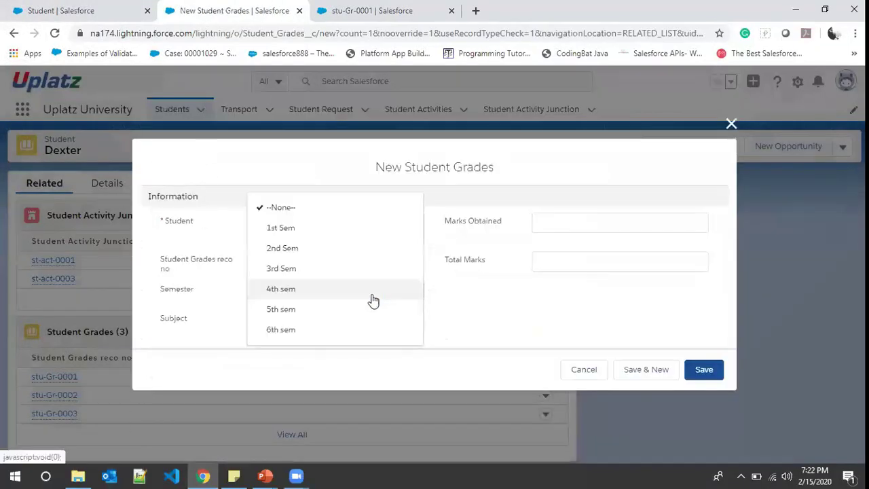
pyautogui.click(278, 227)
pyautogui.click(557, 219)
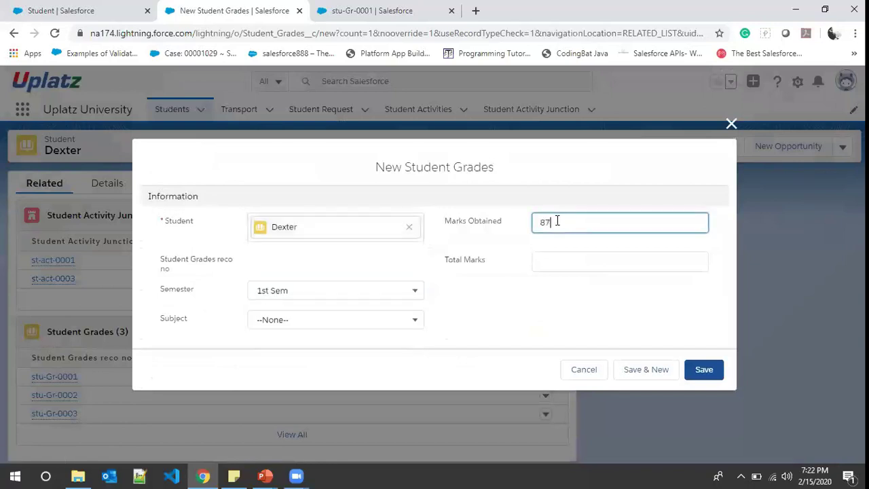
pyautogui.click(596, 267)
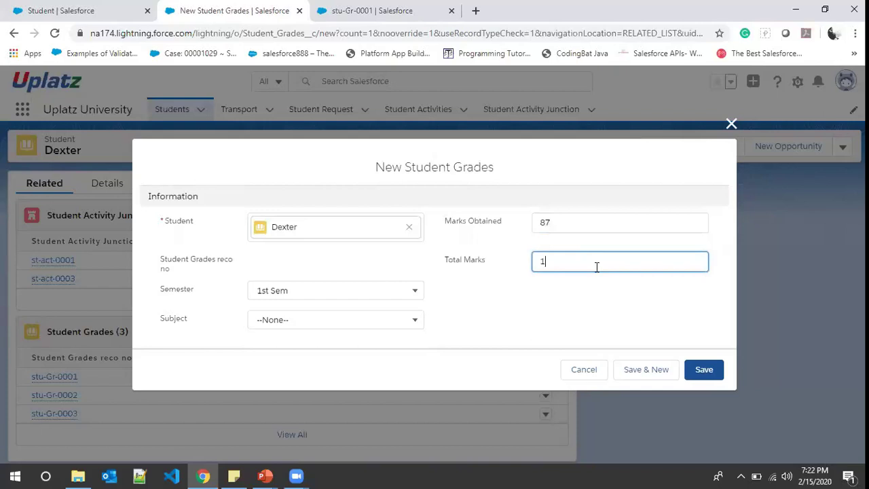
# - Choose Database as the new grade record's subject and save the record
pyautogui.click(321, 322)
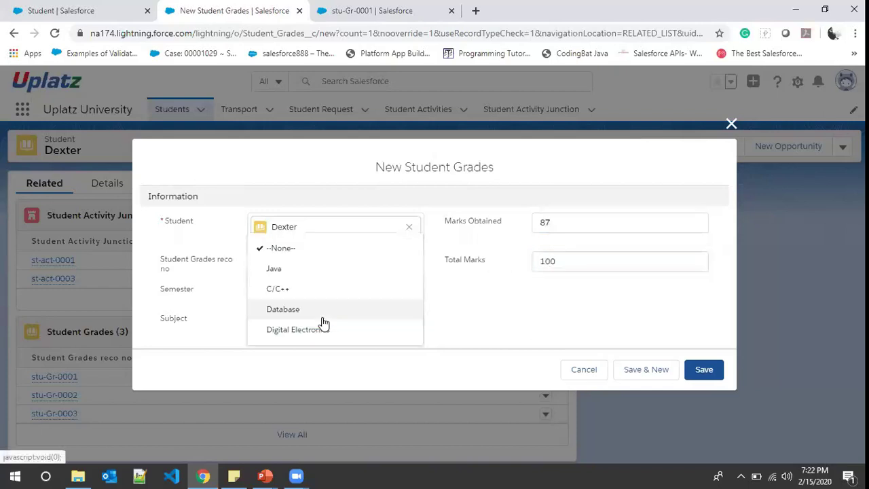
pyautogui.click(325, 331)
pyautogui.click(333, 321)
pyautogui.click(305, 309)
pyautogui.click(704, 366)
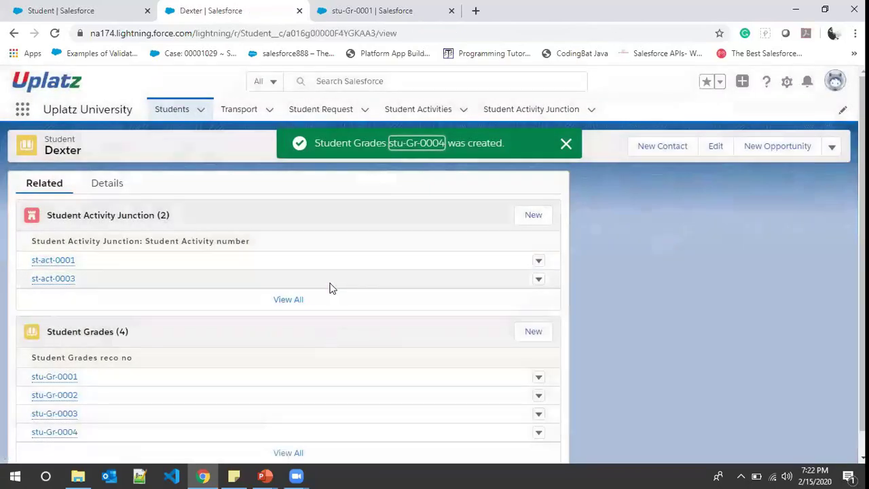
# - Reload the student record and check its total marks, marks obtained, and passed and failed subject counts in the details
pyautogui.click(312, 13)
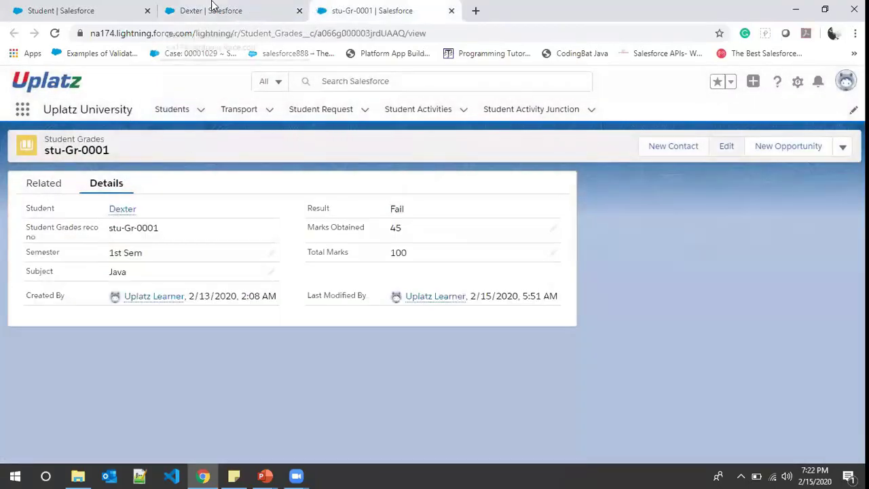
pyautogui.click(205, 10)
pyautogui.click(108, 184)
pyautogui.scroll(-1, 129, 227)
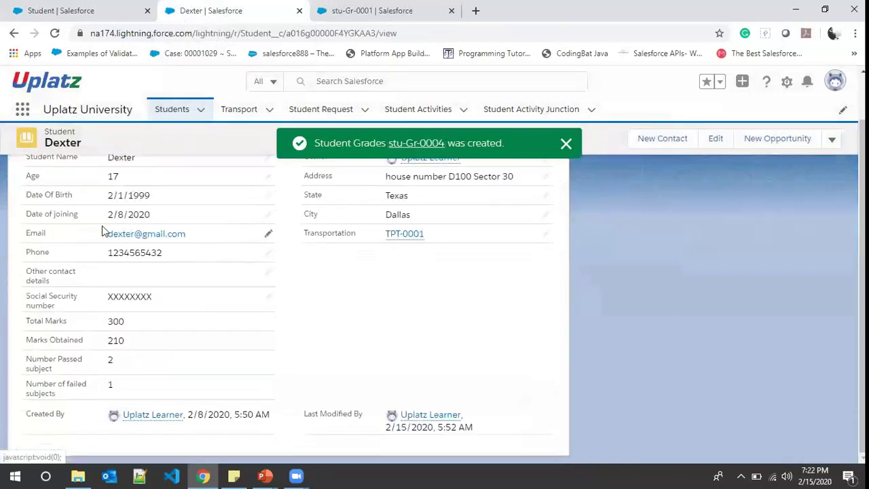
pyautogui.click(55, 33)
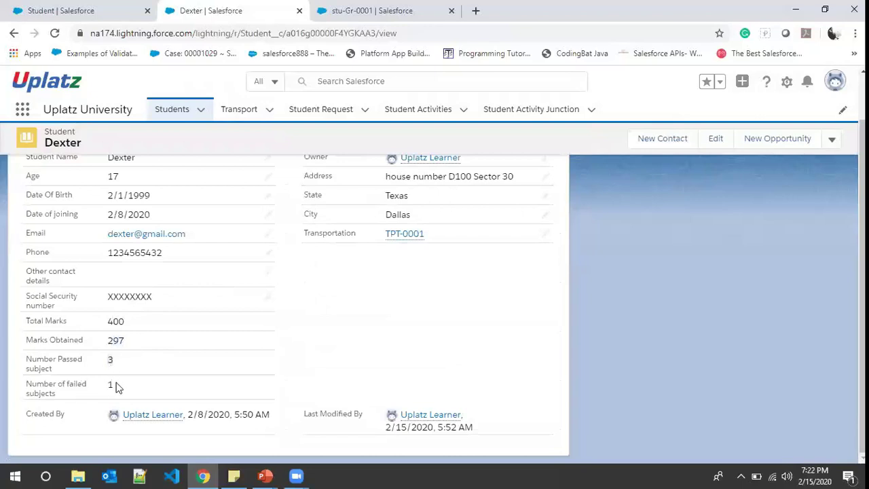
# - Lower Marks Obtained on the student's related grade record stu-Gr-0002 to a failing mark and save the record
pyautogui.scroll(1, 114, 388)
pyautogui.click(38, 192)
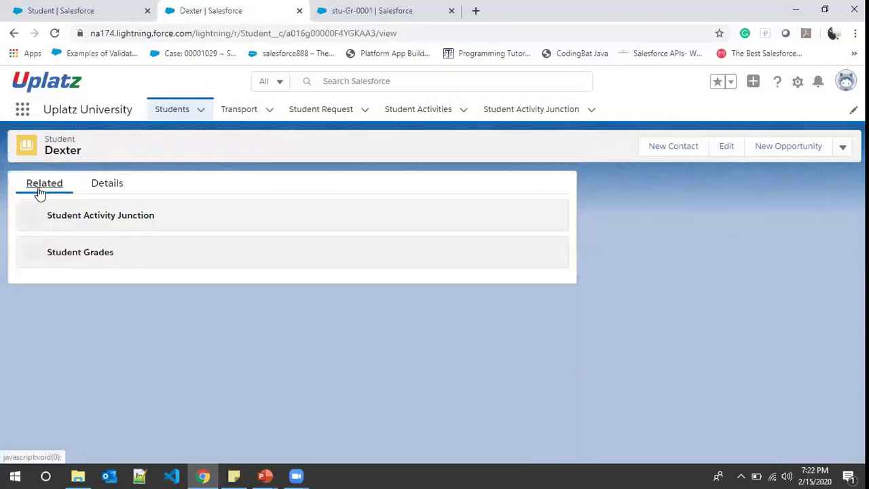
pyautogui.scroll(-1, 75, 312)
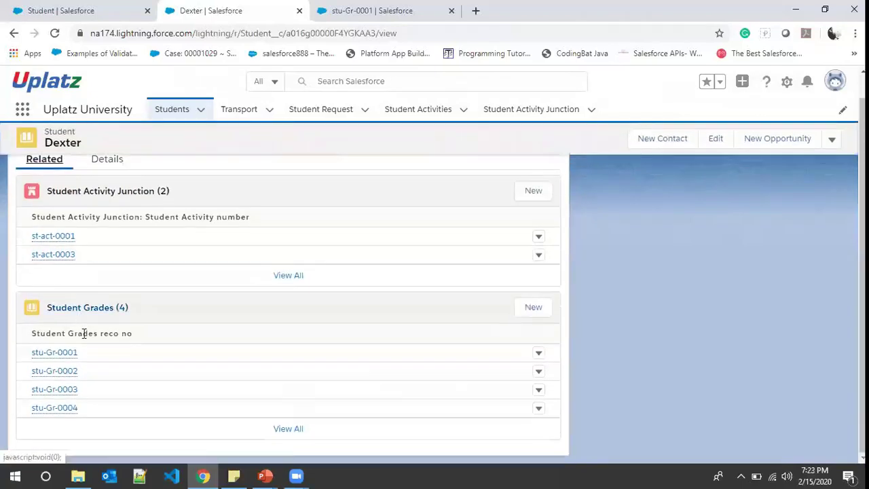
pyautogui.click(540, 374)
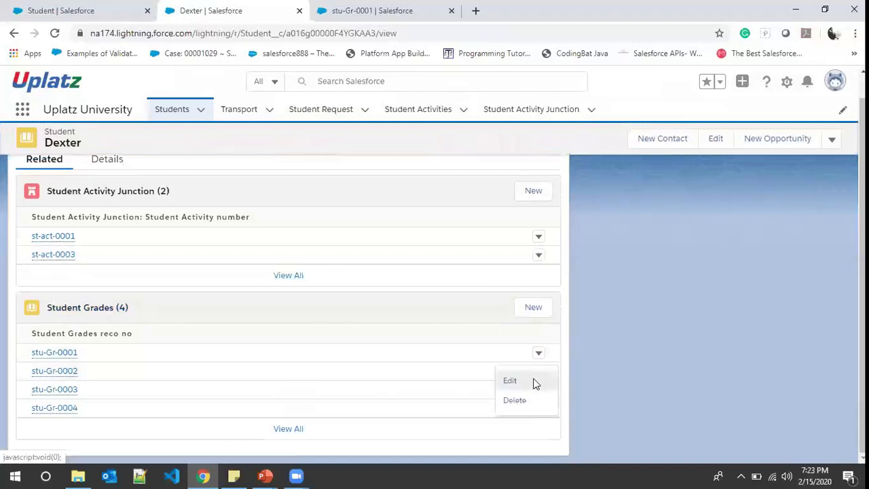
pyautogui.click(517, 378)
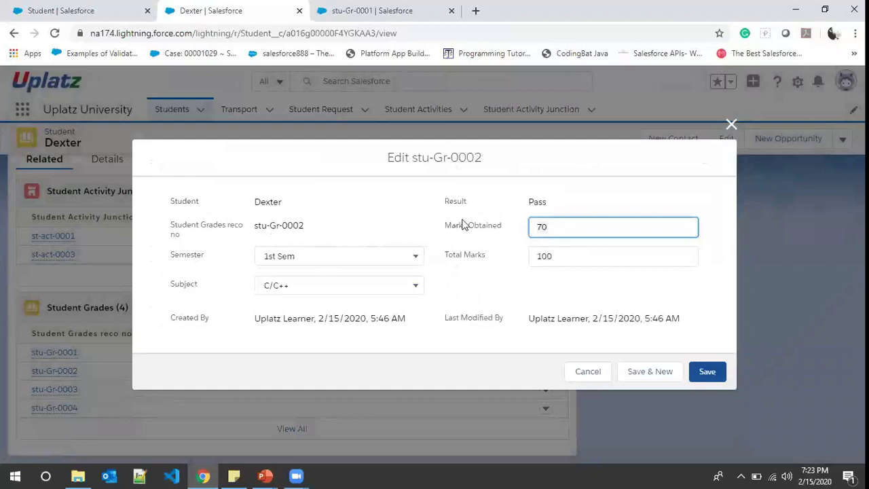
pyautogui.write('4')
pyautogui.click(707, 372)
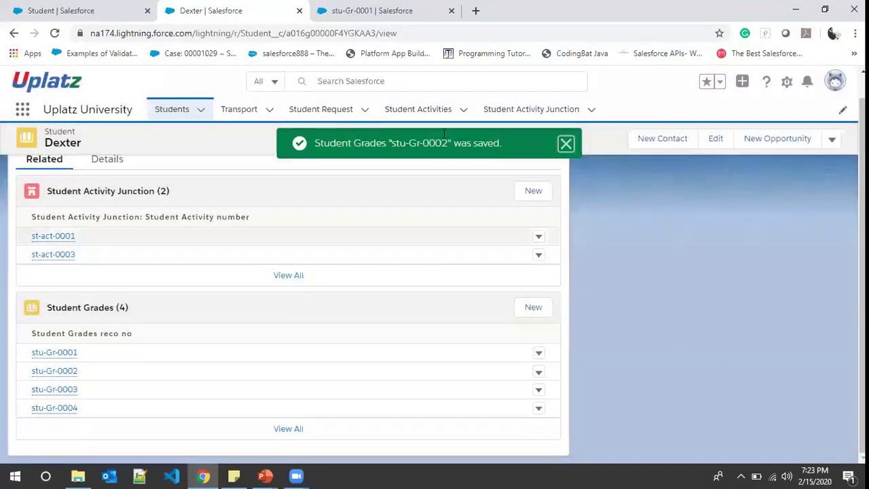
# - Reload the student's details and examine how the roll-up summary fields reflect the edited grade record
pyautogui.click(381, 8)
pyautogui.click(231, 8)
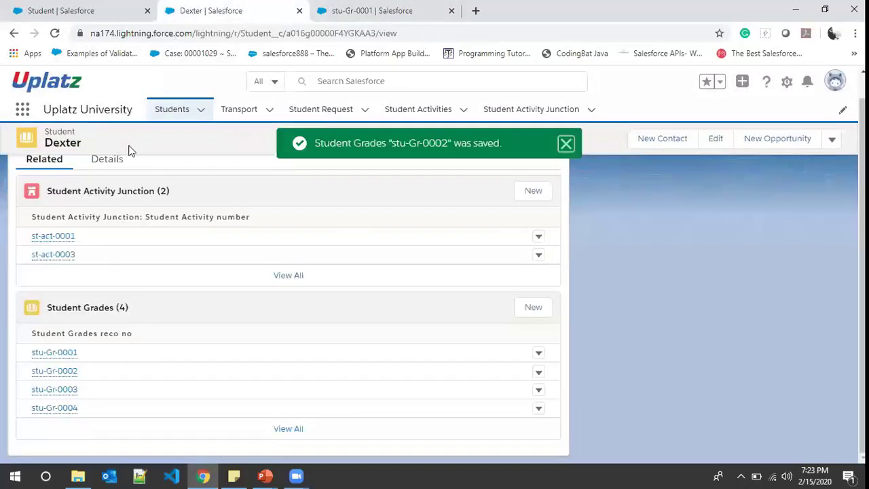
pyautogui.click(117, 167)
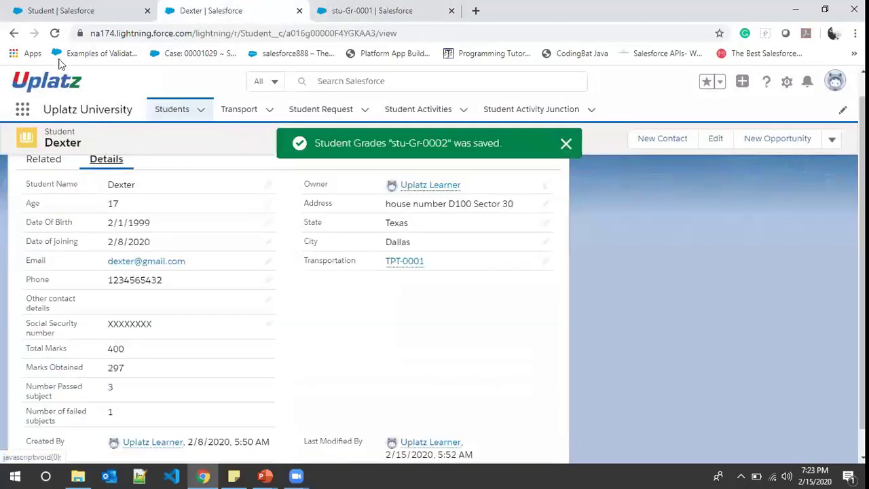
pyautogui.click(55, 34)
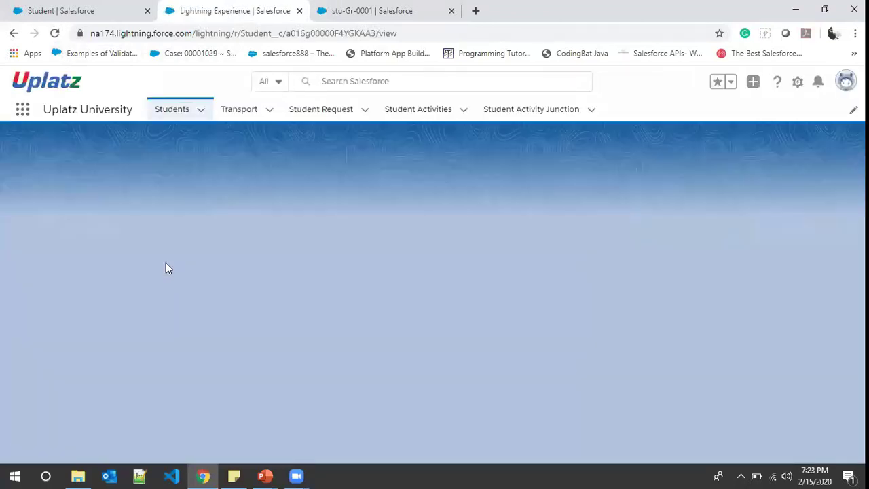
pyautogui.scroll(-2, 168, 268)
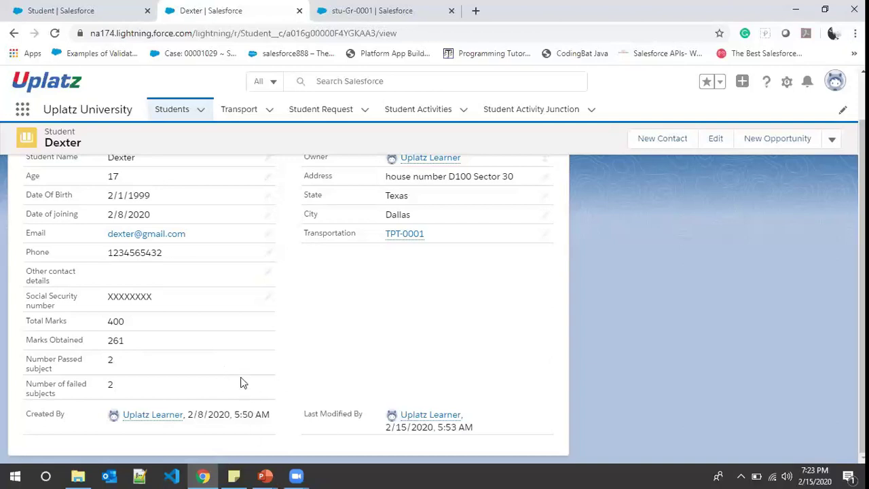
pyautogui.scroll(2, 241, 334)
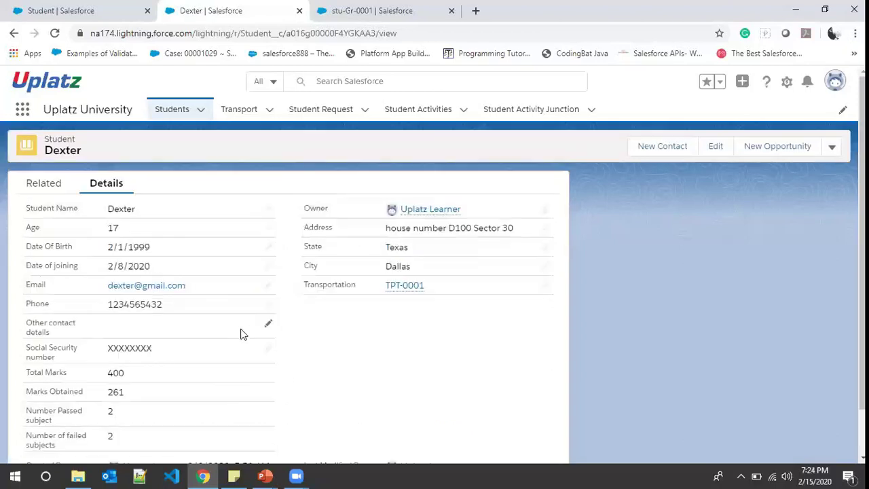
pyautogui.scroll(-1, 241, 334)
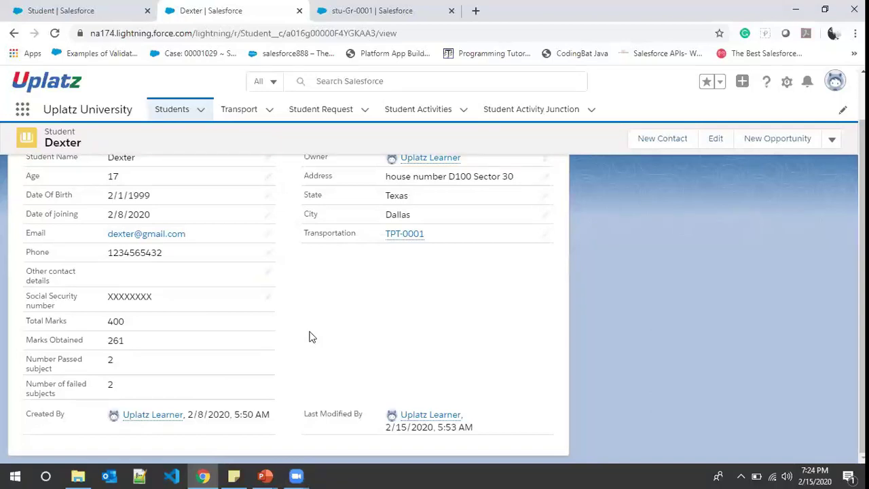
# - Switch to the running PowerPoint slide show and advance to the closing Thank you slide
pyautogui.moveTo(271, 475)
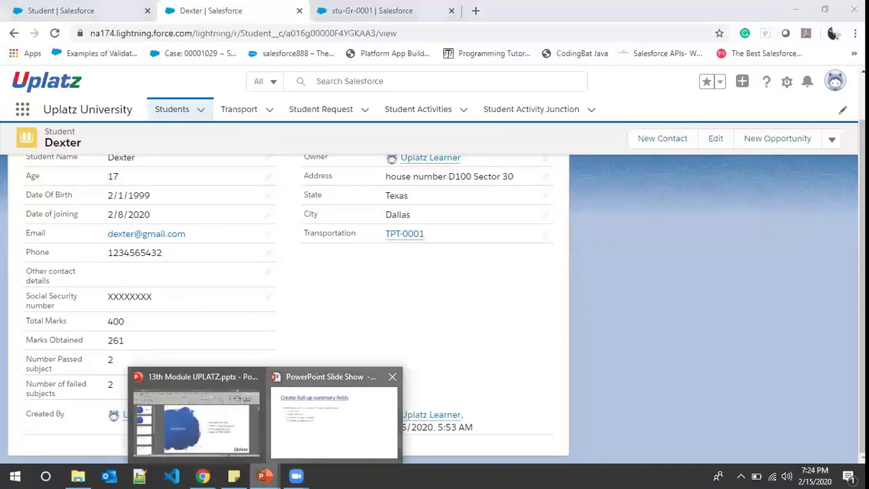
pyautogui.click(307, 426)
pyautogui.press('Right')
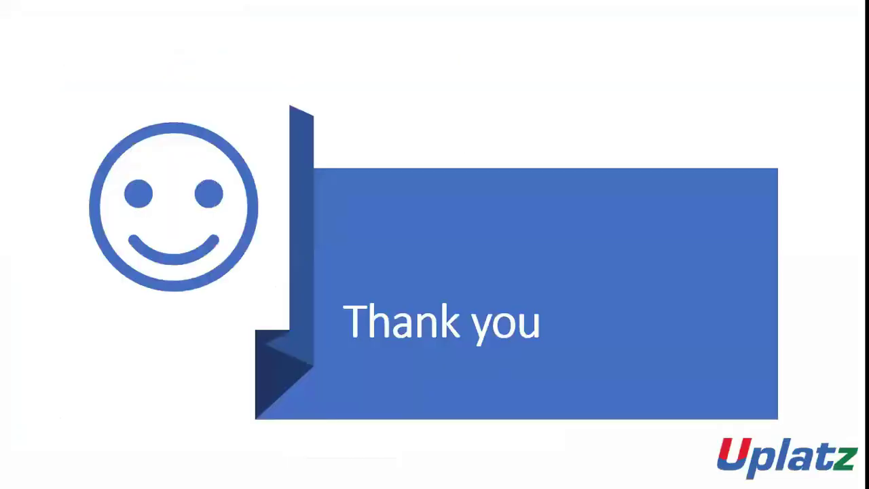